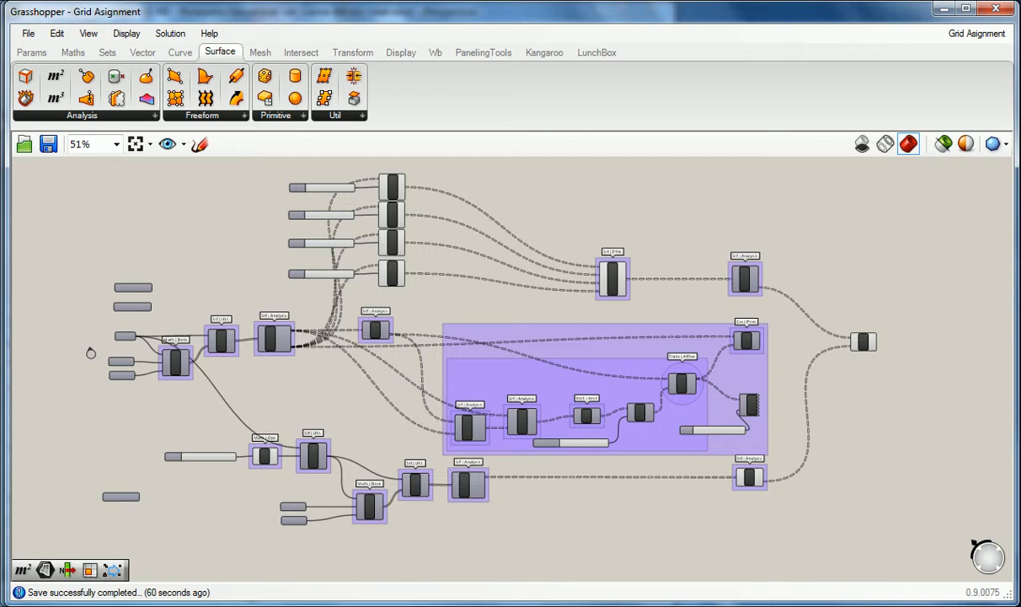
Step: Switch to the file explorer window showing the DEFINITIONS folder and widen it until the full folder path is readable
{"action": "key", "text": "alt"}
{"action": "key", "text": "alt"}
{"action": "key", "text": "alt+Tab"}
{"action": "key", "text": "alt+Tab"}
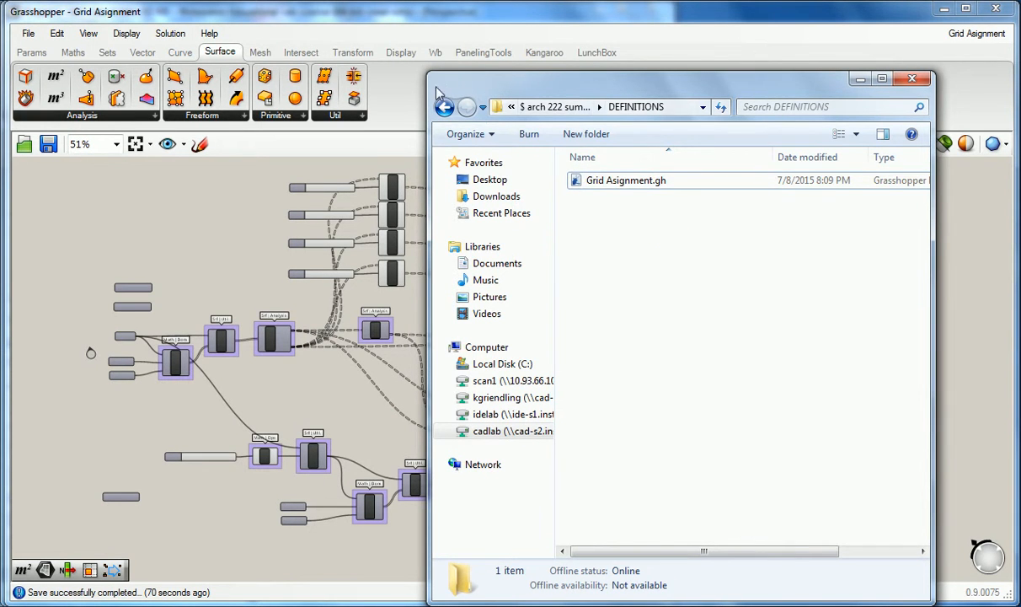
{"action": "left_click", "coordinate": [409, 84]}
{"action": "key", "text": "alt+Tab"}
{"action": "key", "text": "alt+Tab"}
{"action": "key", "text": "alt+Tab"}
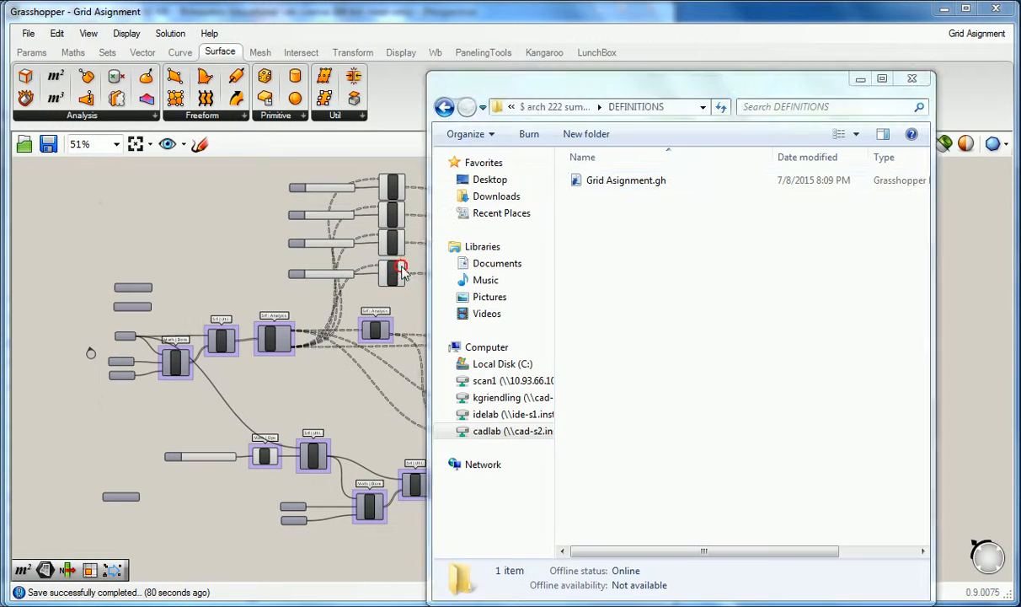
{"action": "left_click_drag", "start_coordinate": [428, 200], "coordinate": [84, 194]}
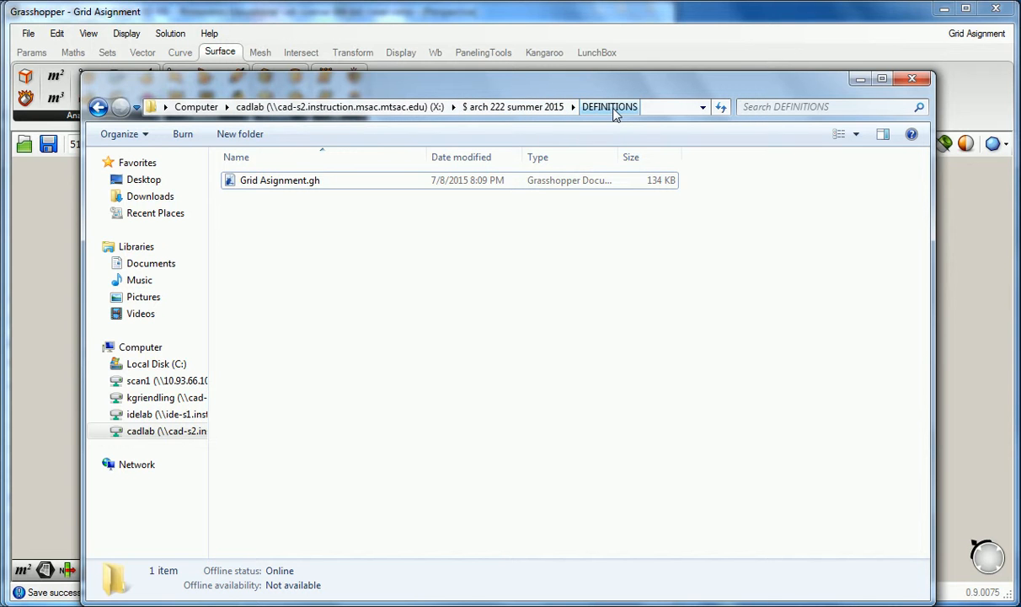
Step: Rename the definition file Grid Asignment.gh as Grid Asignment - LONG.gh
{"action": "left_click", "coordinate": [289, 182]}
{"action": "left_click", "coordinate": [296, 217]}
{"action": "left_click", "coordinate": [297, 182]}
{"action": "left_click", "coordinate": [311, 184]}
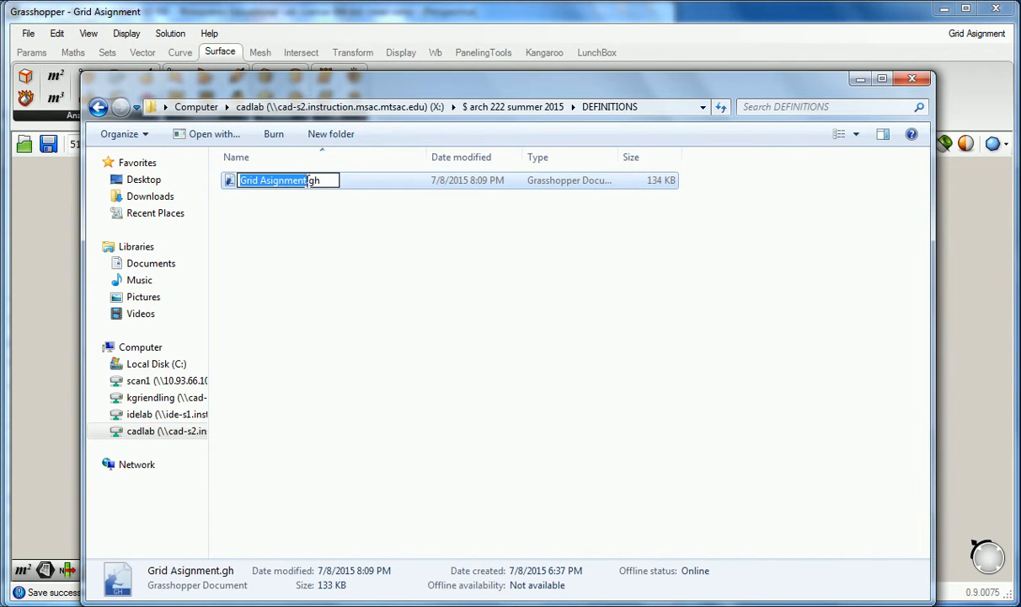
{"action": "left_click", "coordinate": [310, 180]}
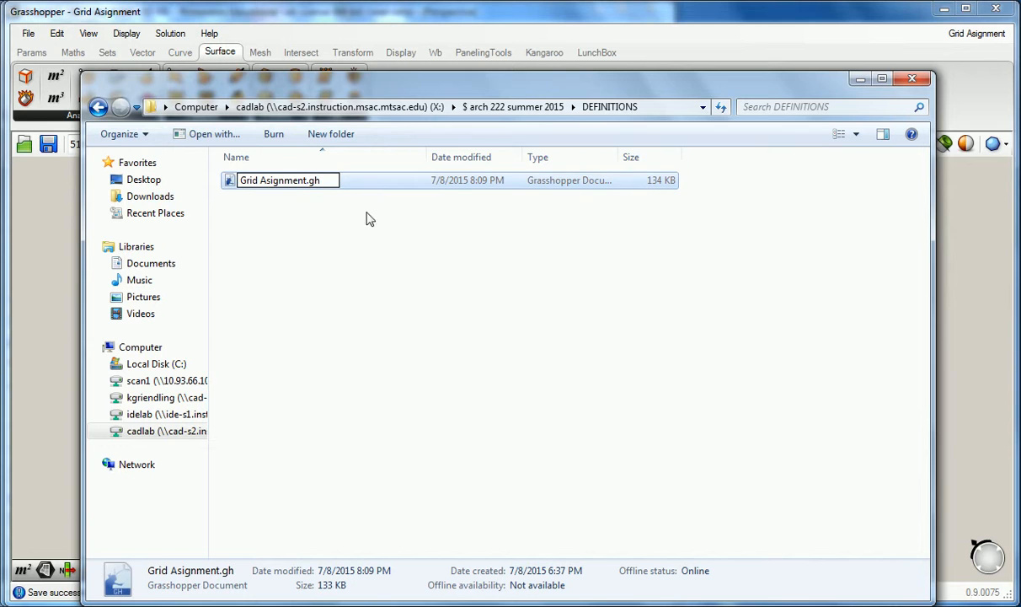
{"action": "type", "text": "- LONG"}
{"action": "left_click", "coordinate": [499, 222]}
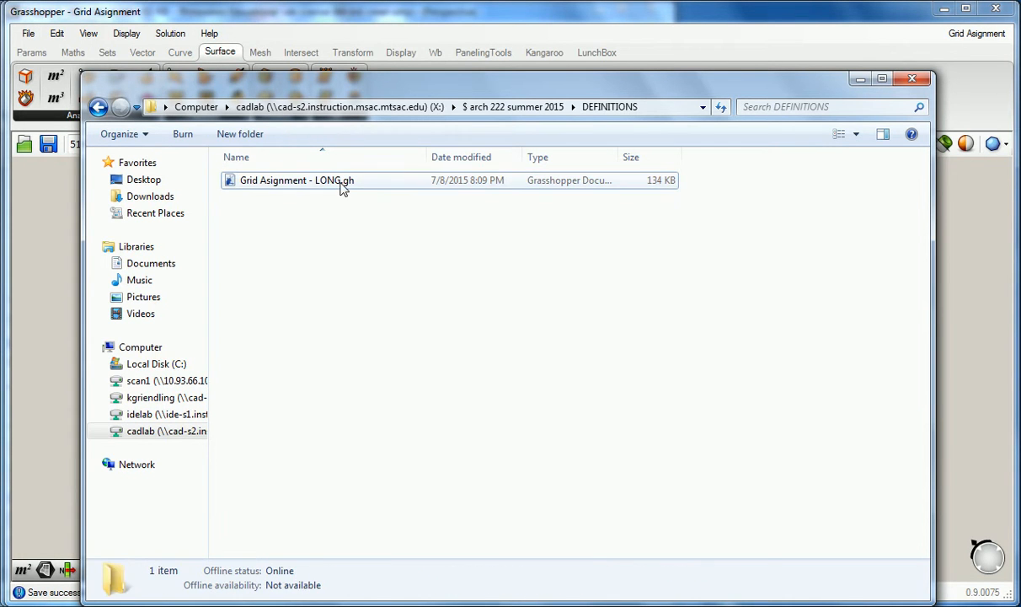
Step: Open Grid Asignment - LONG.gh from the DEFINITIONS folder in Grasshopper and check which documents are loaded
{"action": "left_click_drag", "start_coordinate": [325, 183], "coordinate": [981, 231]}
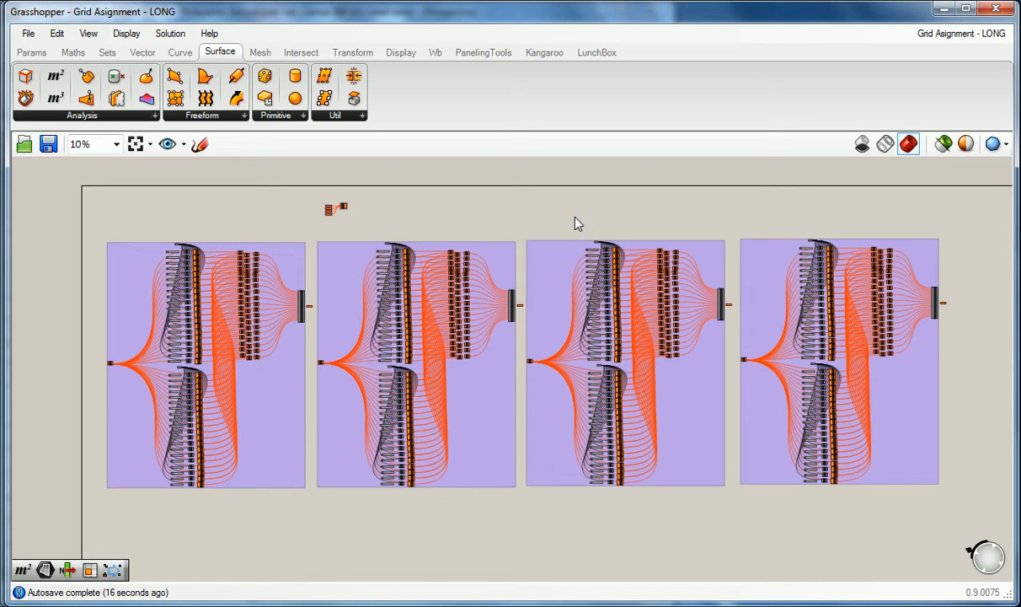
{"action": "key", "text": "alt+Tab"}
{"action": "left_click", "coordinate": [439, 278]}
{"action": "left_click_drag", "start_coordinate": [656, 84], "coordinate": [613, 55]}
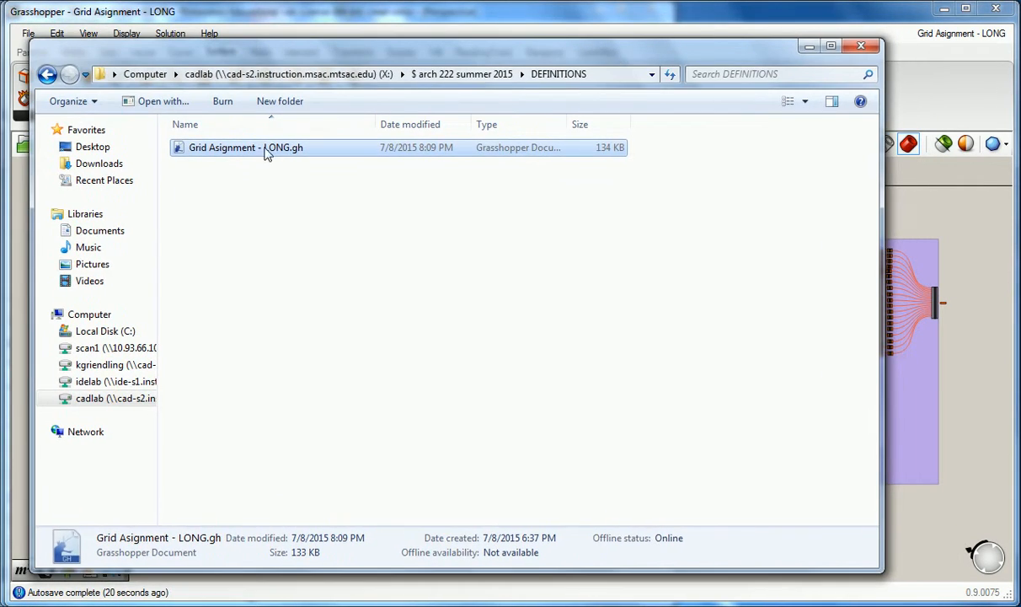
{"action": "left_click", "coordinate": [908, 71]}
{"action": "left_click", "coordinate": [969, 33]}
{"action": "left_click", "coordinate": [953, 164]}
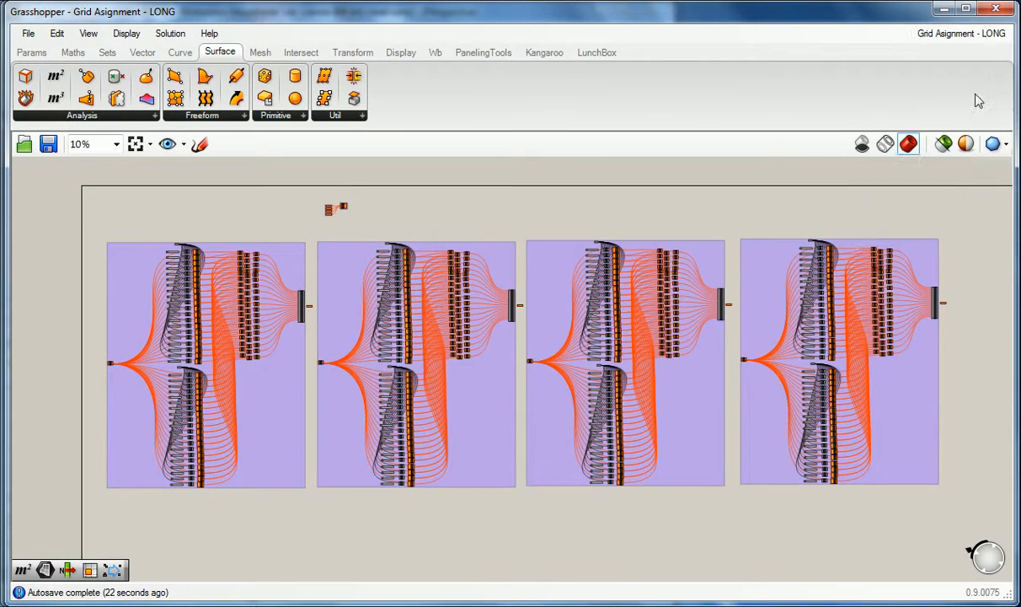
{"action": "left_click", "coordinate": [963, 32]}
{"action": "left_click", "coordinate": [980, 56]}
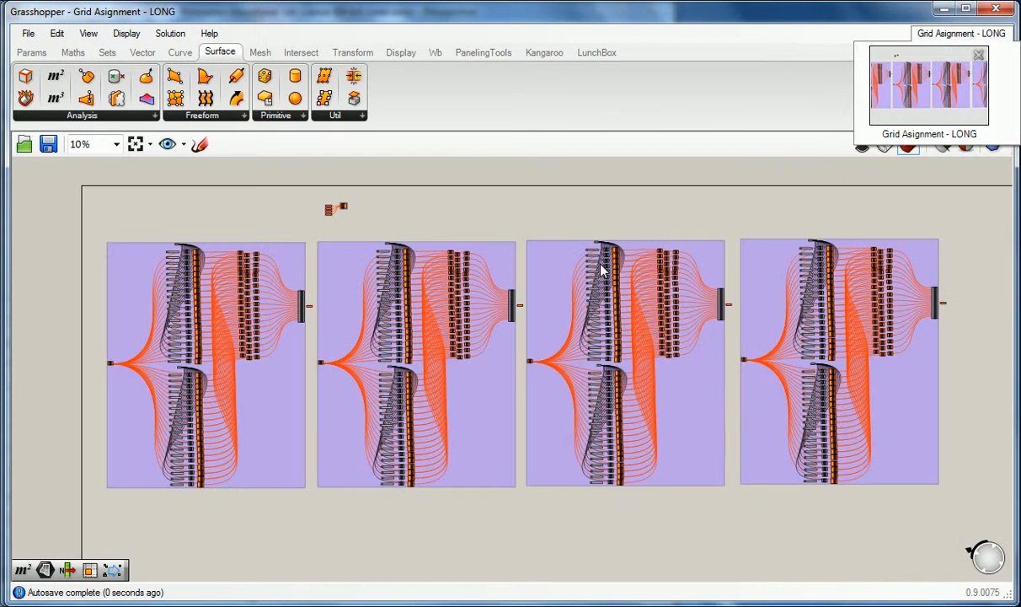
Step: Load the Grid Asignment definition from the recent files and check which documents are loaded
{"action": "left_click", "coordinate": [28, 34]}
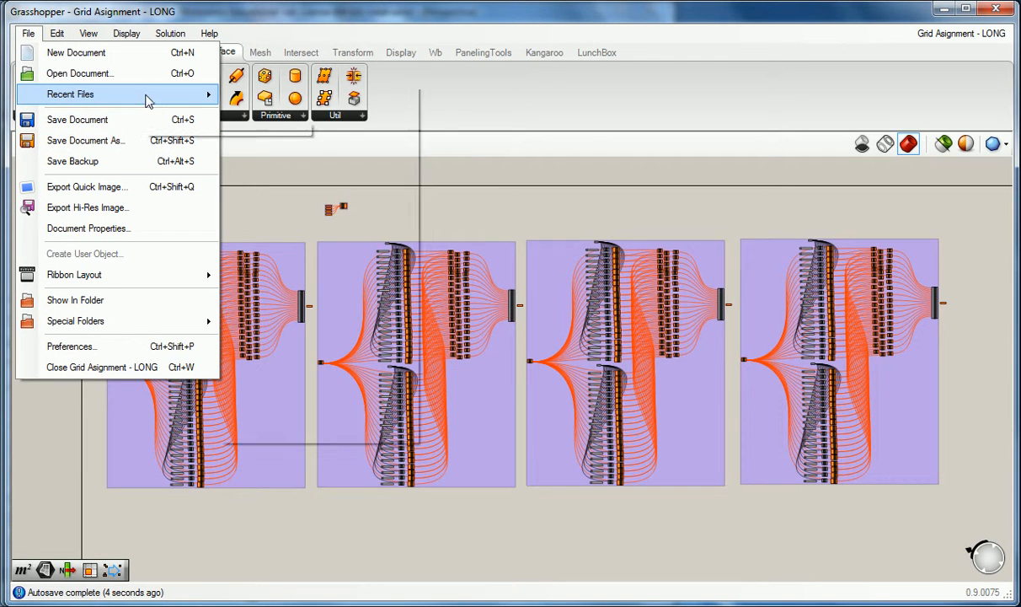
{"action": "mouse_move", "coordinate": [143, 96]}
{"action": "left_click", "coordinate": [335, 135]}
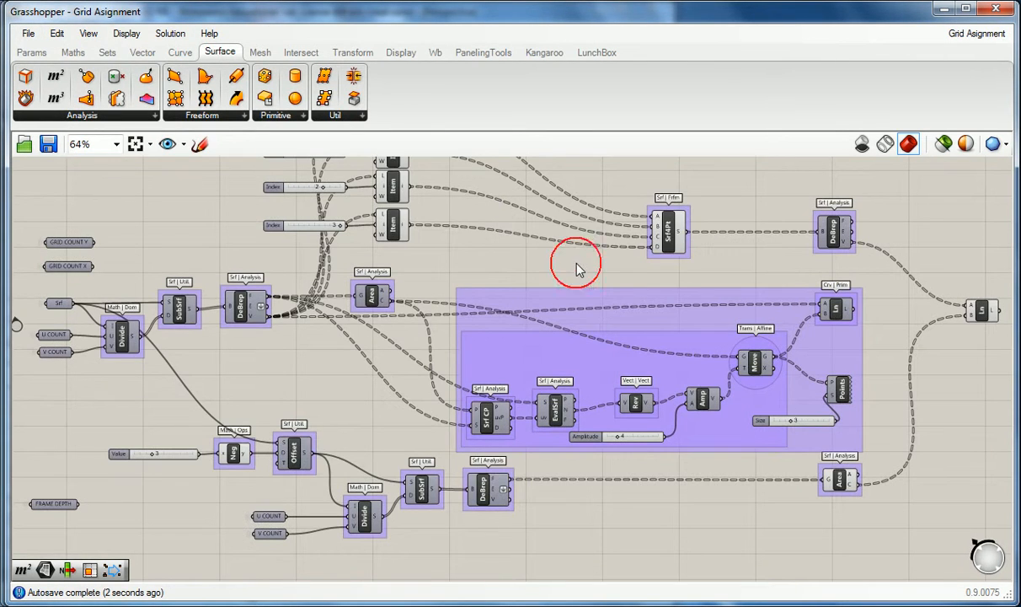
{"action": "scroll", "coordinate": [577, 265], "scroll_direction": "down", "scroll_amount": 1}
{"action": "left_click", "coordinate": [982, 34]}
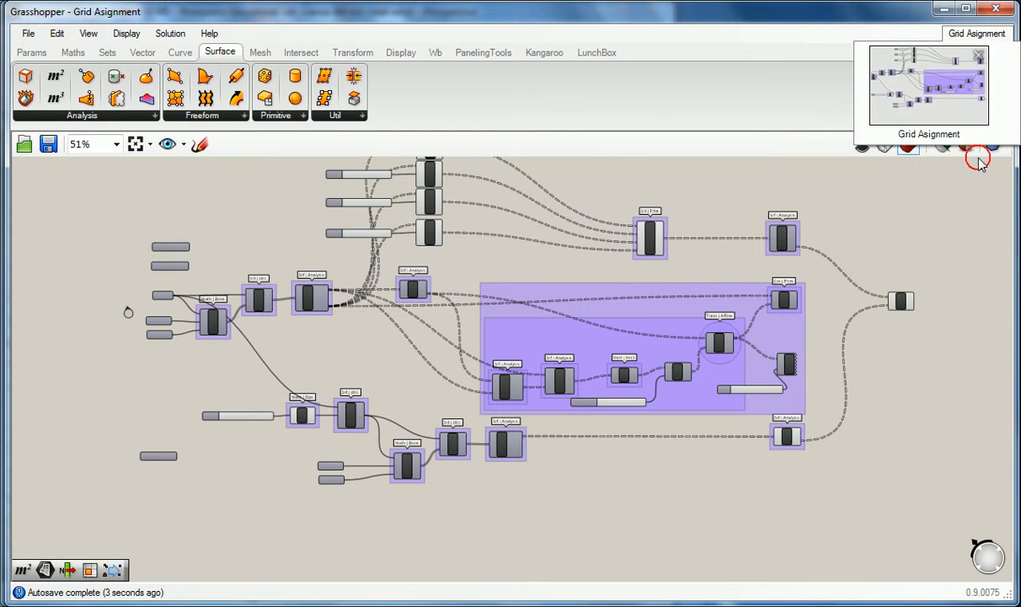
Step: Switch back to the file explorer and load Grid Asignment - LONG.gh into Grasshopper again
{"action": "key", "text": "alt+Tab"}
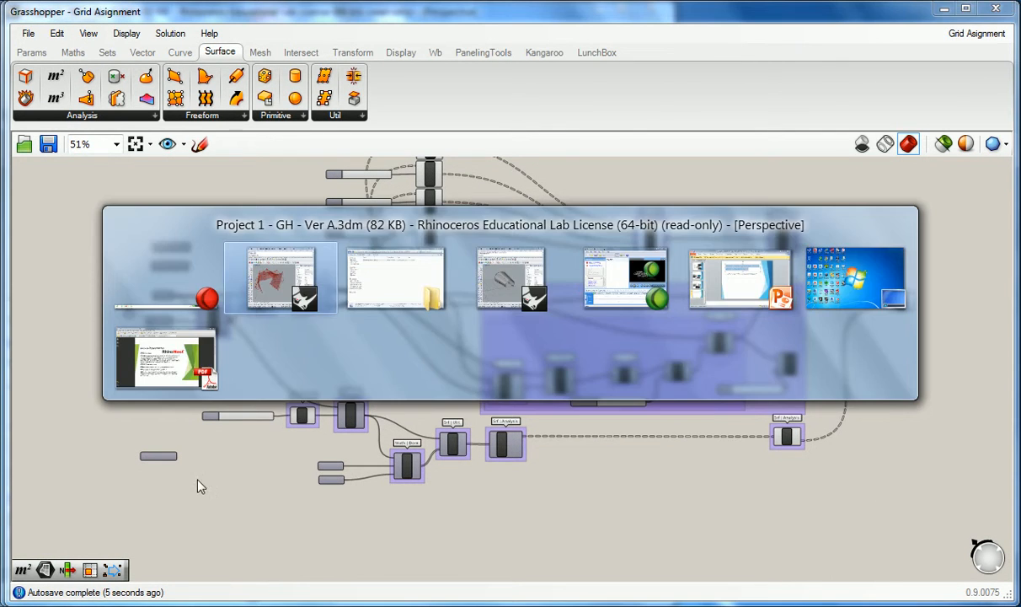
{"action": "left_click", "coordinate": [414, 290]}
{"action": "left_click_drag", "start_coordinate": [258, 147], "coordinate": [952, 226]}
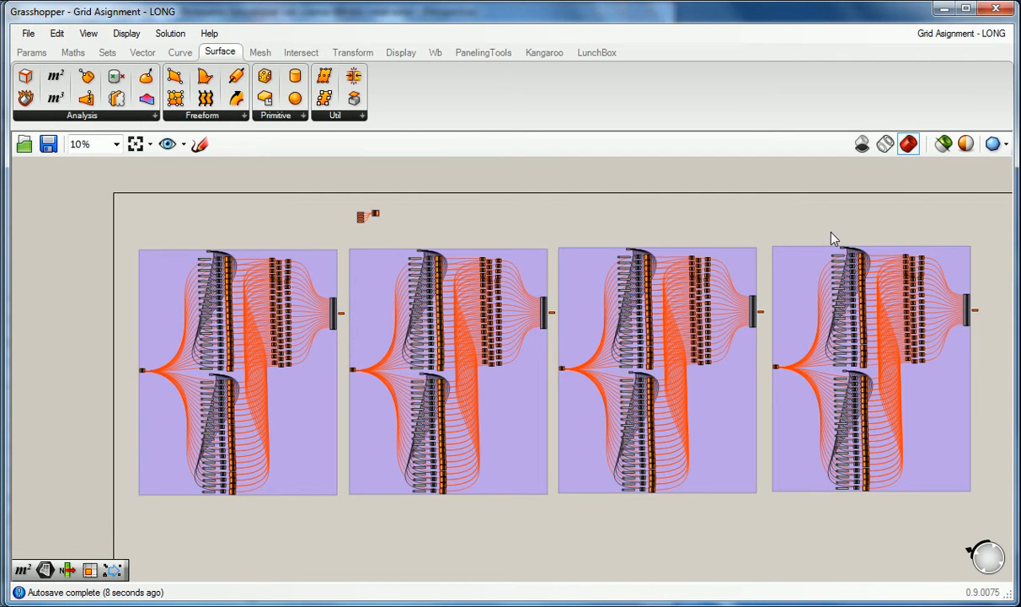
Step: Examine the large component groups and their wiring in the Grid Asignment - LONG definition
{"action": "right_click_drag", "start_coordinate": [832, 239], "coordinate": [807, 228]}
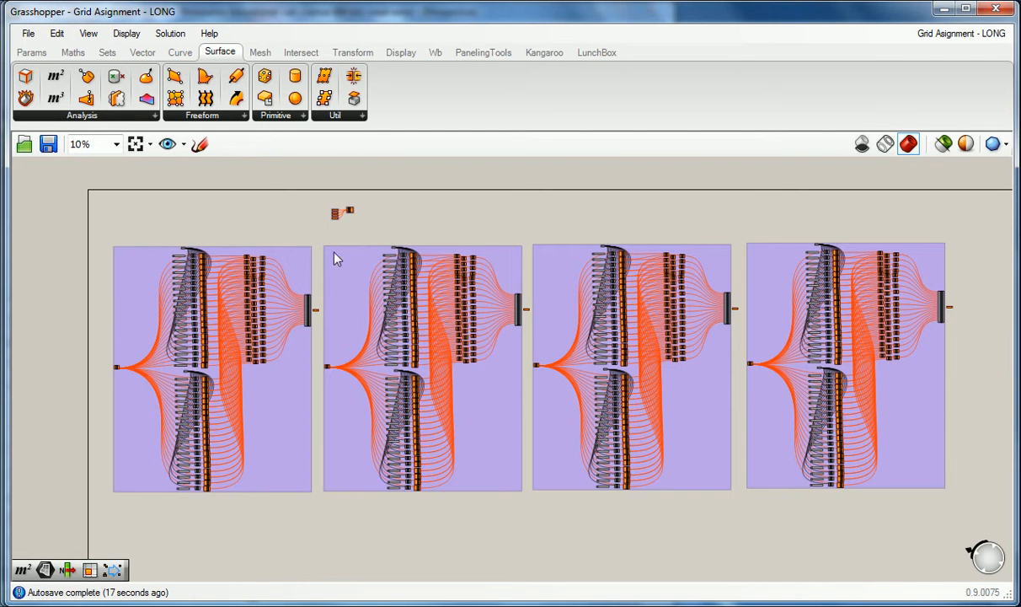
{"action": "right_click_drag", "start_coordinate": [319, 237], "coordinate": [339, 298]}
{"action": "scroll", "coordinate": [430, 215], "scroll_direction": "up", "scroll_amount": 1}
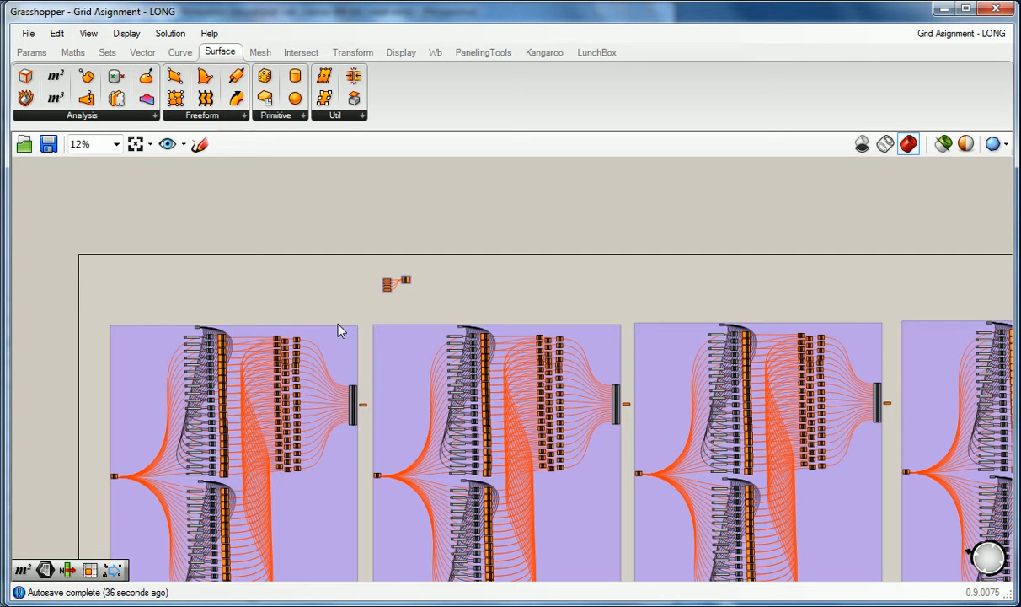
{"action": "right_click_drag", "start_coordinate": [257, 311], "coordinate": [360, 274]}
{"action": "scroll", "coordinate": [360, 274], "scroll_direction": "up", "scroll_amount": 2}
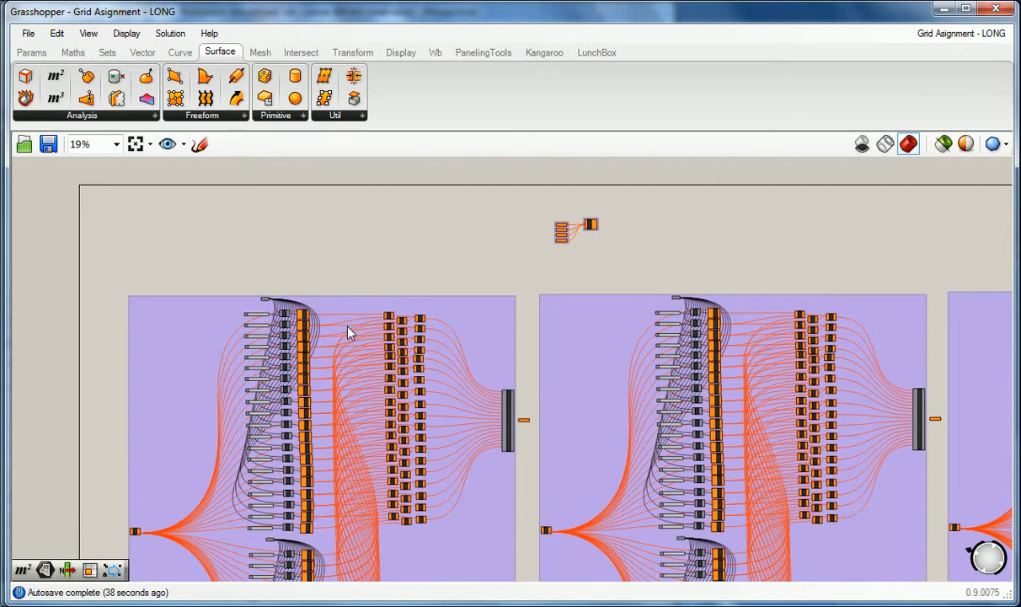
{"action": "right_click_drag", "start_coordinate": [366, 329], "coordinate": [479, 296]}
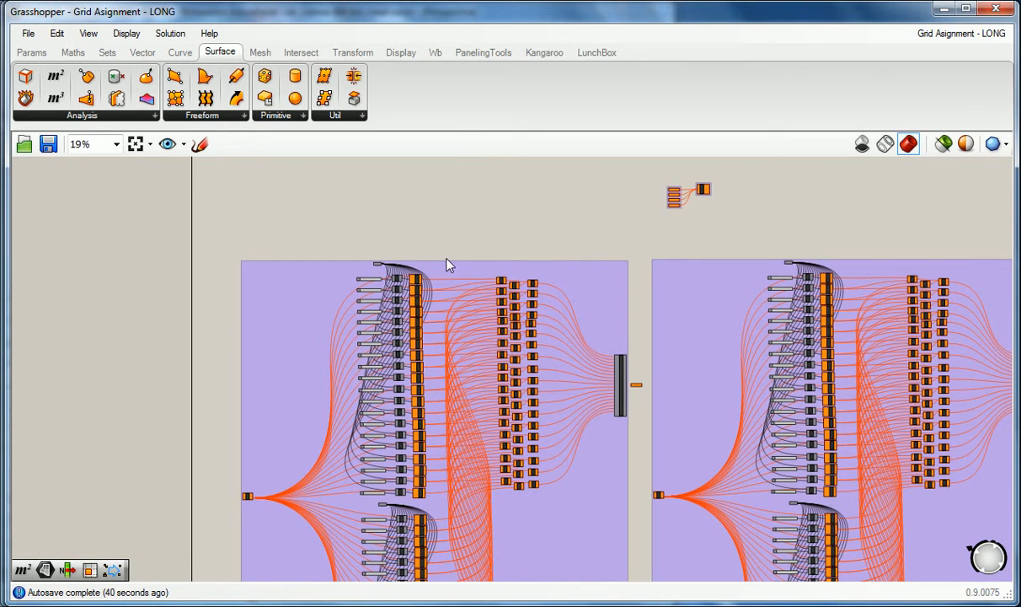
Step: Narrow the Grasshopper window to reveal the Rhino viewport beside it and make Grid Asignment the active definition
{"action": "key", "text": "alt+Tab"}
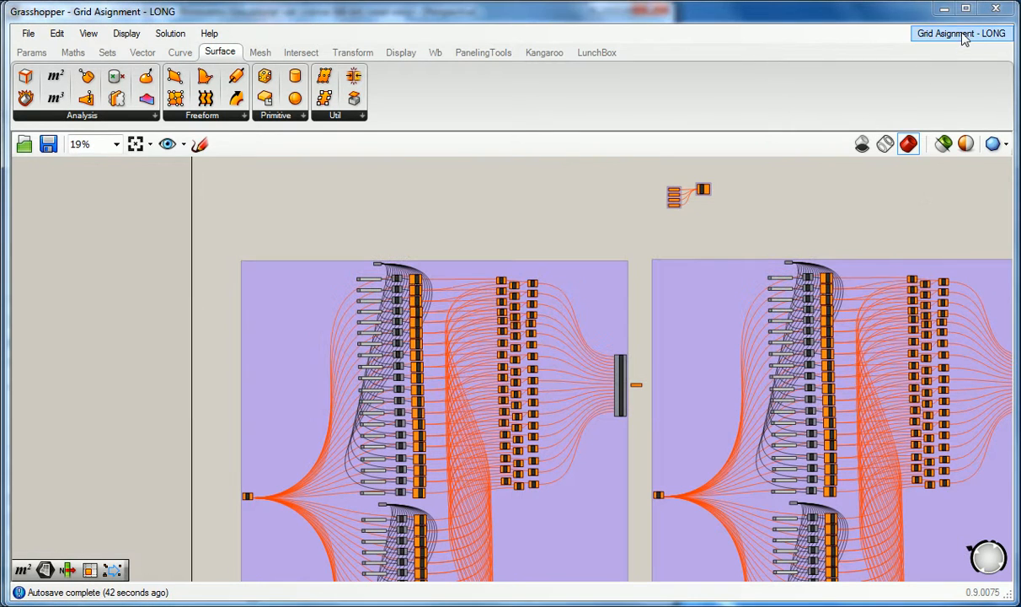
{"action": "left_click_drag", "start_coordinate": [7, 215], "coordinate": [568, 253]}
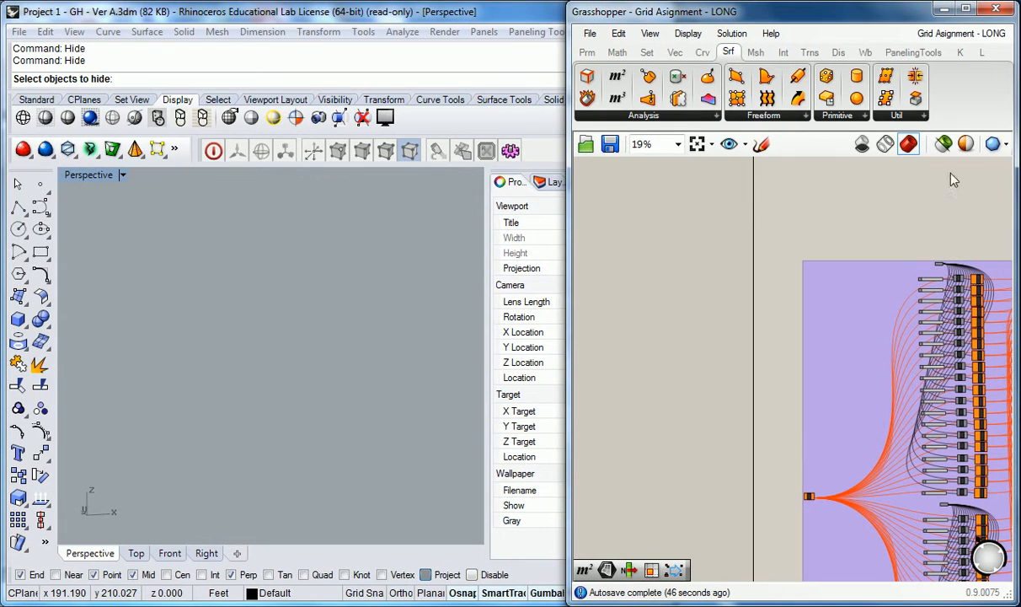
{"action": "left_click", "coordinate": [962, 34]}
{"action": "left_click", "coordinate": [809, 230]}
Step: Set the warped surface's V COUNT subdivision slider to 10
{"action": "right_click_drag", "start_coordinate": [363, 317], "coordinate": [399, 392]}
{"action": "left_click", "coordinate": [643, 340]}
{"action": "scroll", "coordinate": [674, 328], "scroll_direction": "down", "scroll_amount": 4}
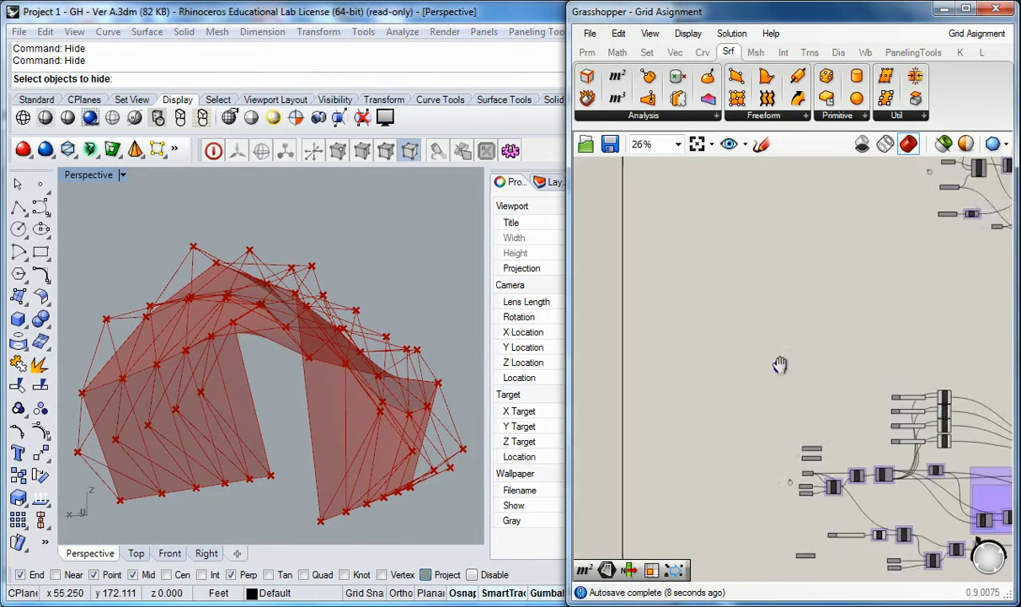
{"action": "scroll", "coordinate": [805, 341], "scroll_direction": "up", "scroll_amount": 5}
{"action": "scroll", "coordinate": [812, 350], "scroll_direction": "up", "scroll_amount": 1}
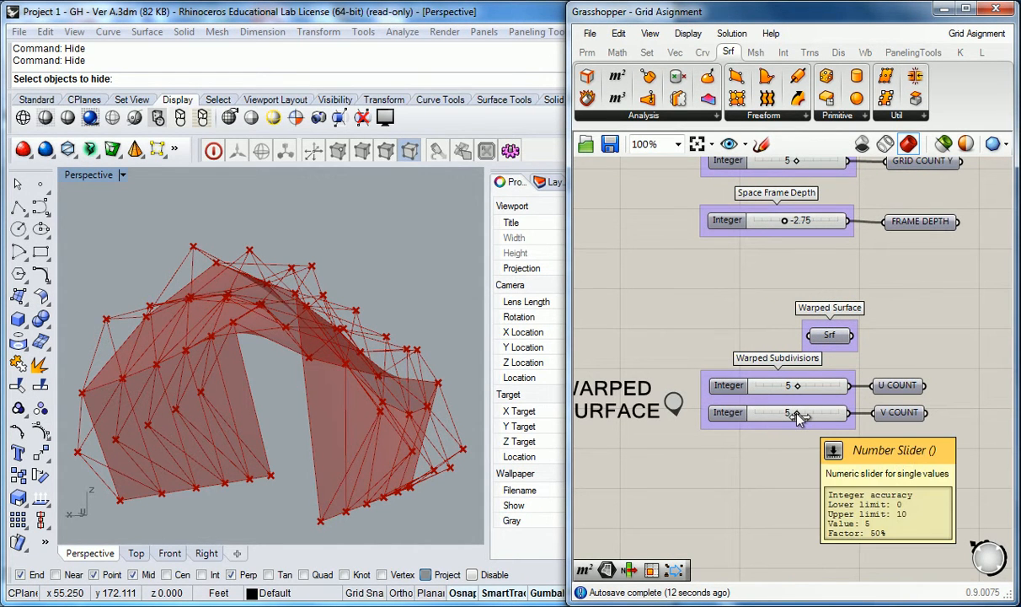
{"action": "left_click_drag", "start_coordinate": [795, 414], "coordinate": [852, 418]}
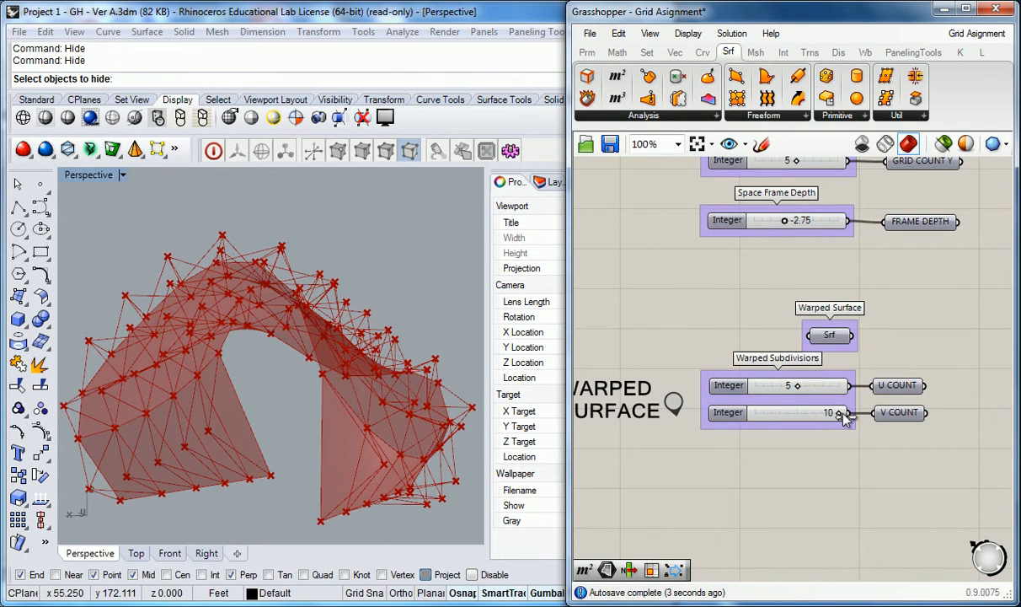
Step: Examine the subdivided warped surface and its space frame edges from several angles in the Perspective view
{"action": "right_click_drag", "start_coordinate": [337, 305], "coordinate": [400, 358]}
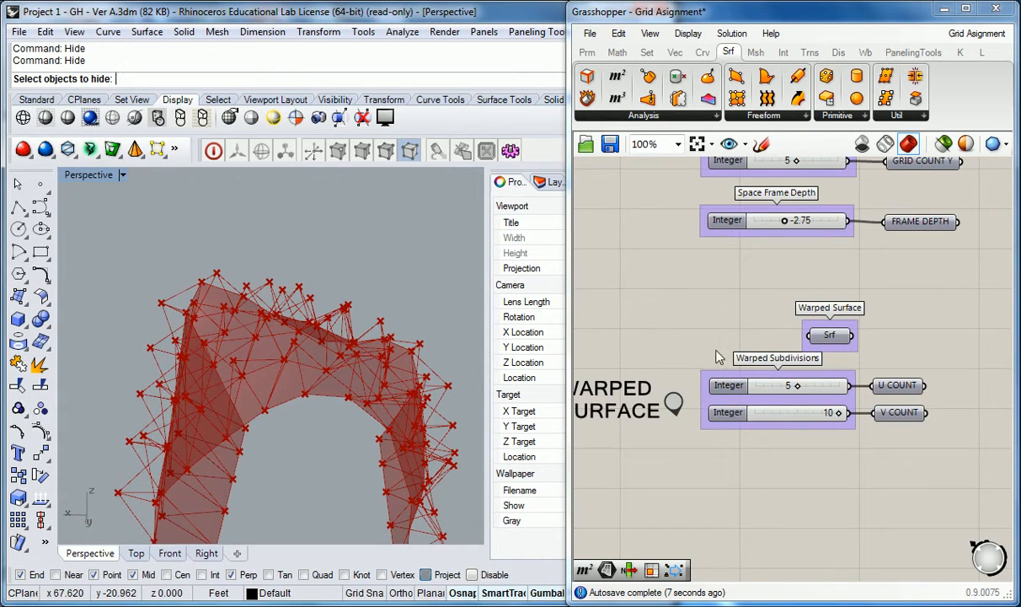
{"action": "right_click_drag", "start_coordinate": [417, 289], "coordinate": [351, 313]}
{"action": "right_click_drag", "start_coordinate": [413, 313], "coordinate": [176, 310]}
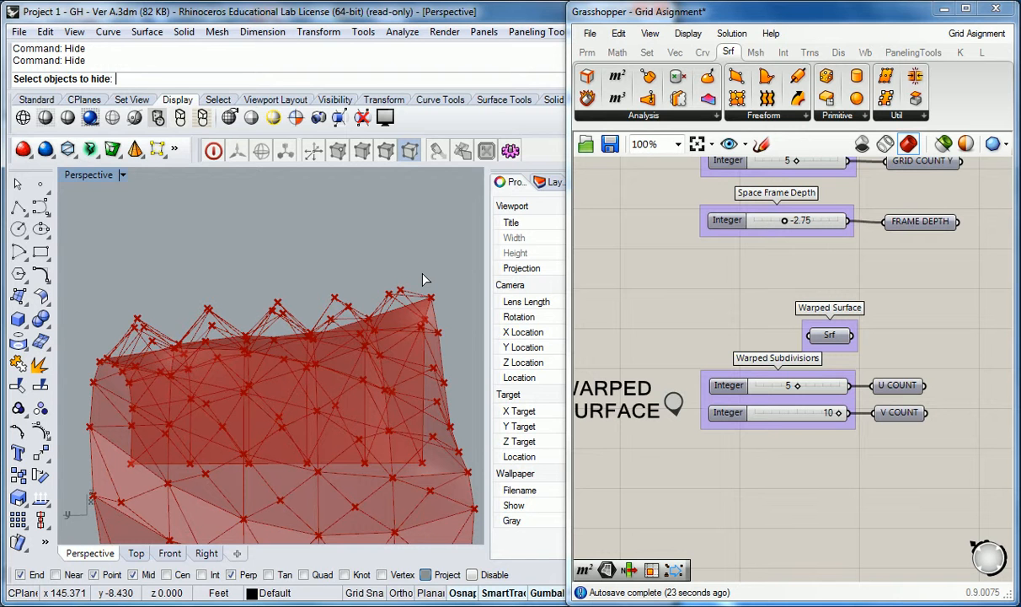
{"action": "right_click_drag", "start_coordinate": [295, 295], "coordinate": [298, 433]}
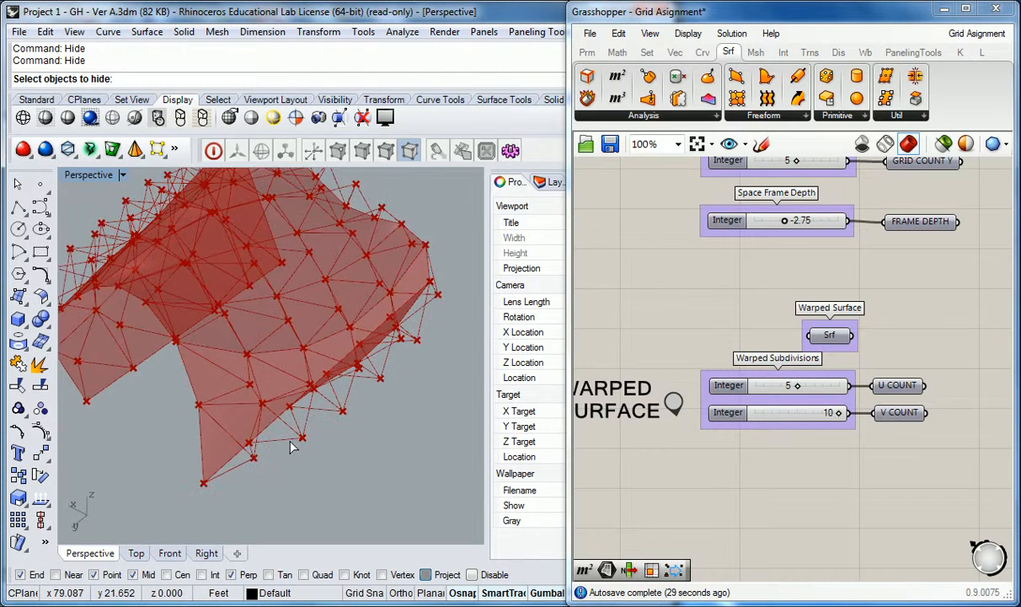
{"action": "scroll", "coordinate": [265, 447], "scroll_direction": "up", "scroll_amount": 4}
{"action": "scroll", "coordinate": [261, 328], "scroll_direction": "down", "scroll_amount": 3}
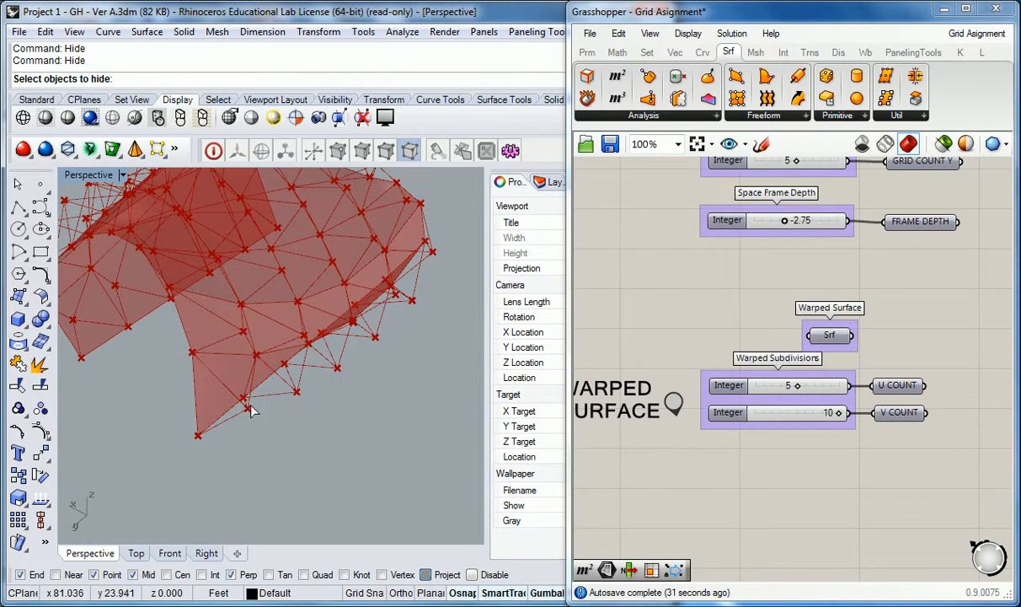
{"action": "right_click_drag", "start_coordinate": [117, 190], "coordinate": [312, 345]}
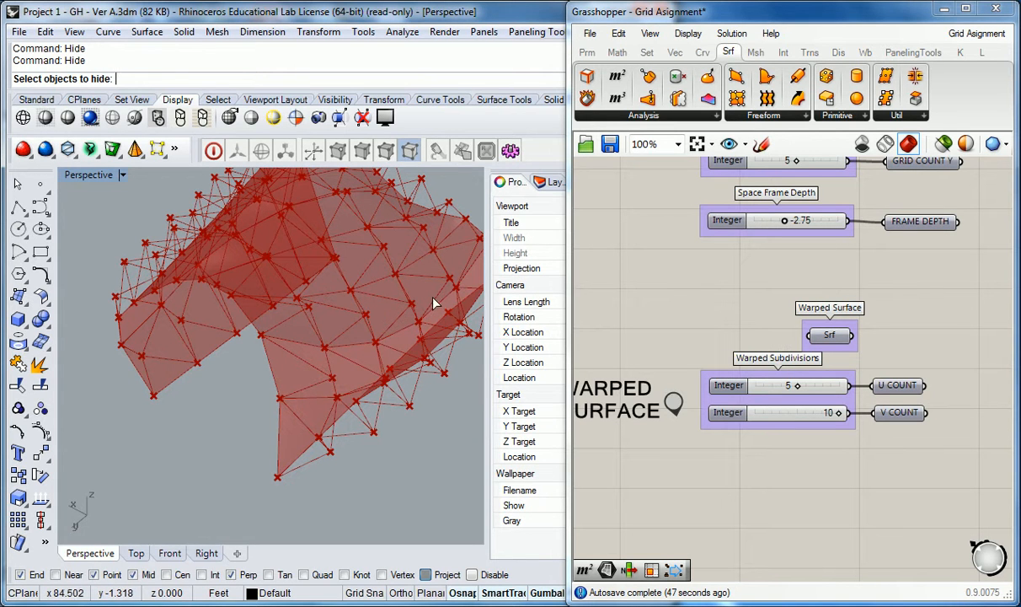
{"action": "right_click_drag", "start_coordinate": [425, 301], "coordinate": [368, 345]}
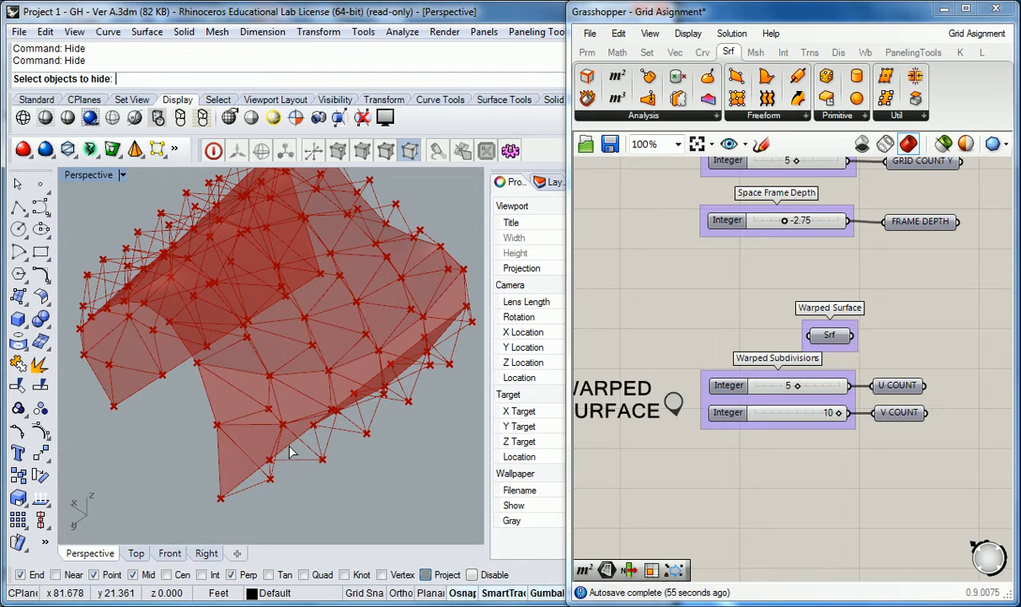
{"action": "left_click", "coordinate": [418, 443]}
{"action": "right_click_drag", "start_coordinate": [214, 397], "coordinate": [279, 341]}
{"action": "left_click", "coordinate": [738, 313]}
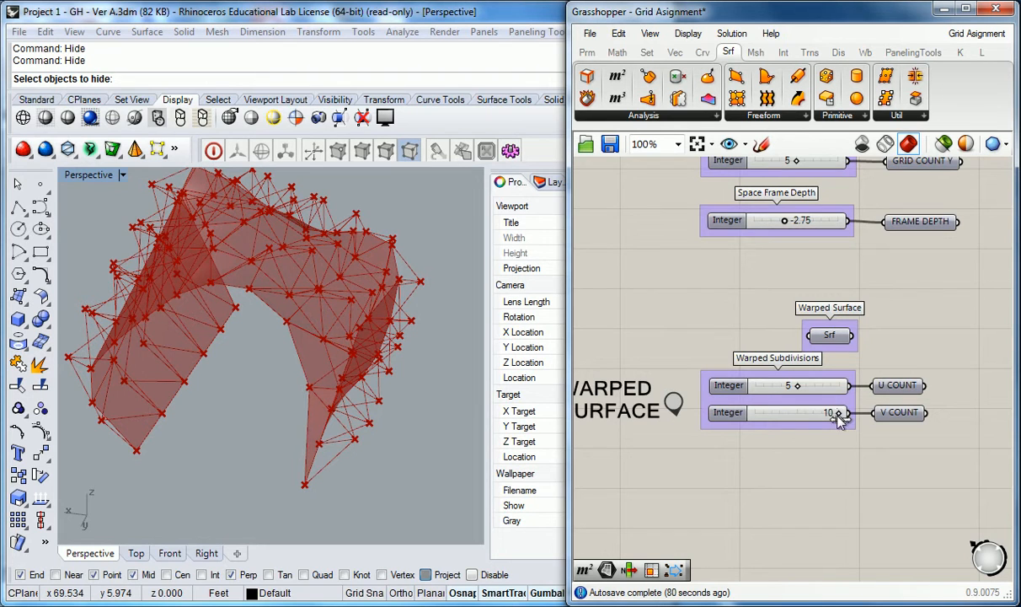
Step: Set the upper limit of the V COUNT slider in the Warped Subdivisions group to 20
{"action": "scroll", "coordinate": [839, 415], "scroll_direction": "up", "scroll_amount": 3}
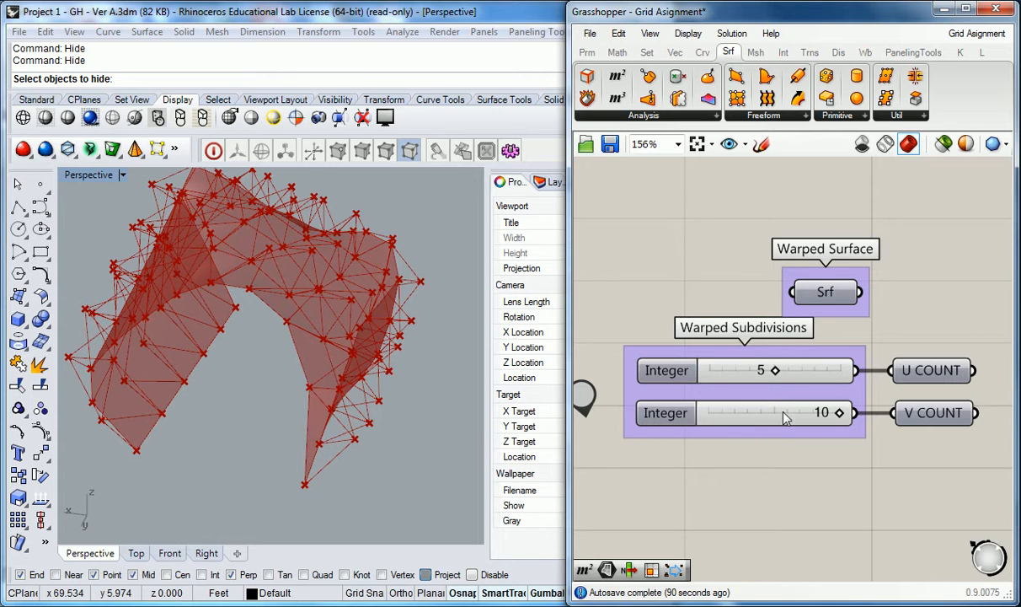
{"action": "double_click", "coordinate": [673, 413]}
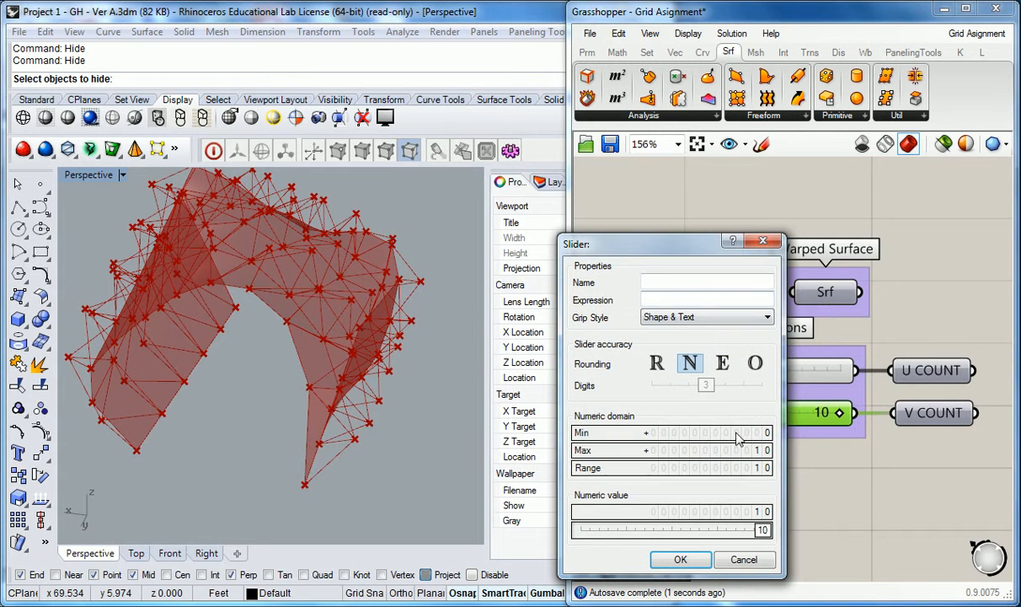
{"action": "double_click", "coordinate": [756, 451]}
{"action": "type", "text": "20"}
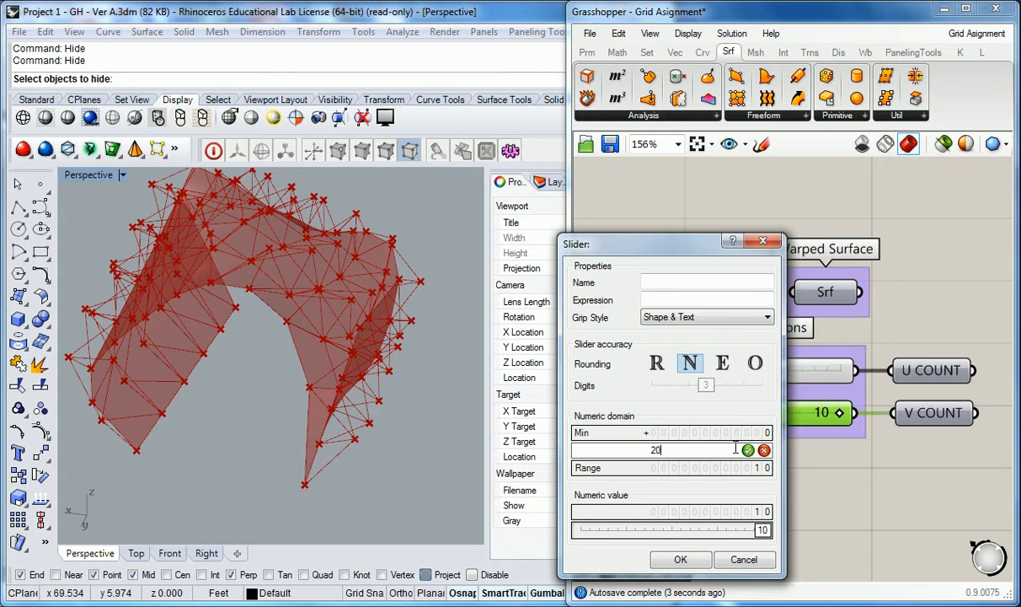
{"action": "key", "text": "Return"}
{"action": "left_click", "coordinate": [681, 560]}
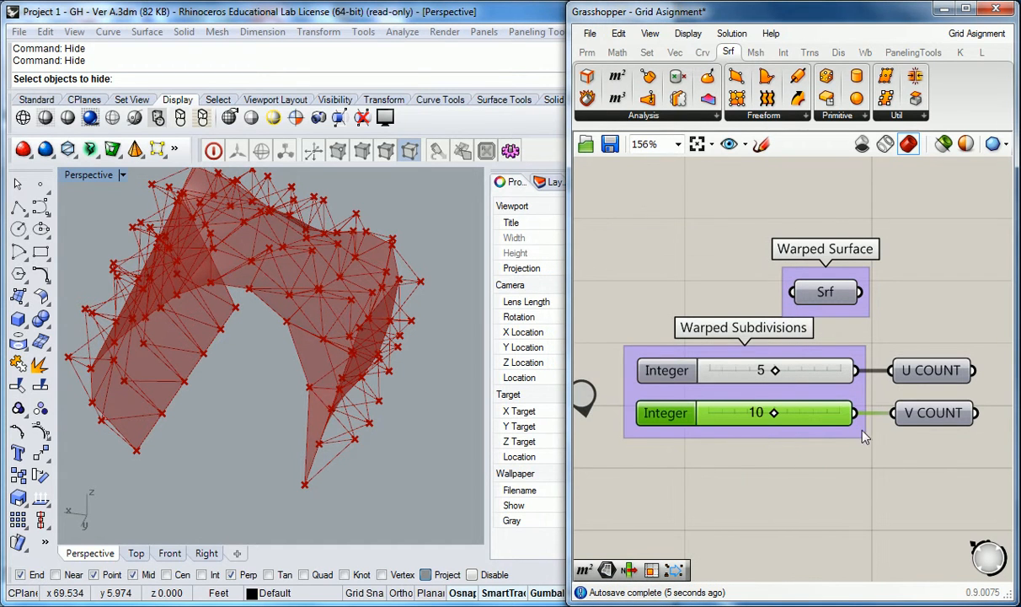
Step: Set the warped surface's V COUNT subdivision slider to 20
{"action": "left_click_drag", "start_coordinate": [774, 413], "coordinate": [860, 414]}
{"action": "right_click_drag", "start_coordinate": [376, 372], "coordinate": [319, 330]}
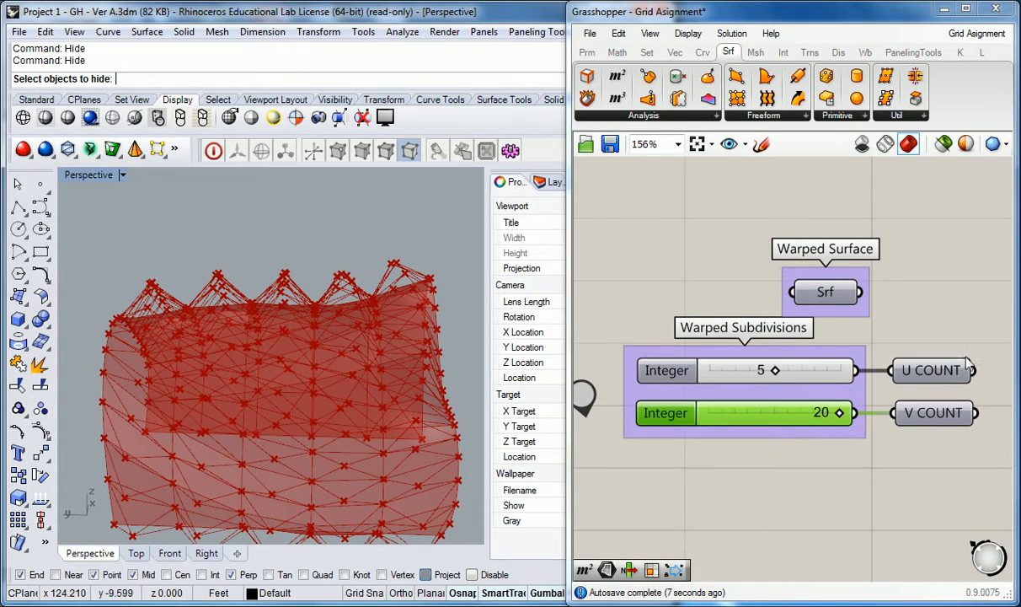
{"action": "left_click", "coordinate": [888, 347]}
Step: Examine the downstream components of the compact definition and the denser space frame from several angles in the Perspective view
{"action": "double_click", "coordinate": [584, 390]}
{"action": "mouse_move", "coordinate": [627, 388]}
{"action": "right_mouse_down"}
{"action": "mouse_move", "coordinate": [755, 419]}
{"action": "mouse_move", "coordinate": [743, 388]}
{"action": "right_mouse_up"}
{"action": "scroll", "coordinate": [740, 386], "scroll_direction": "down", "scroll_amount": 5}
{"action": "right_click_drag", "start_coordinate": [881, 388], "coordinate": [780, 355]}
{"action": "right_click_drag", "start_coordinate": [1003, 347], "coordinate": [776, 359]}
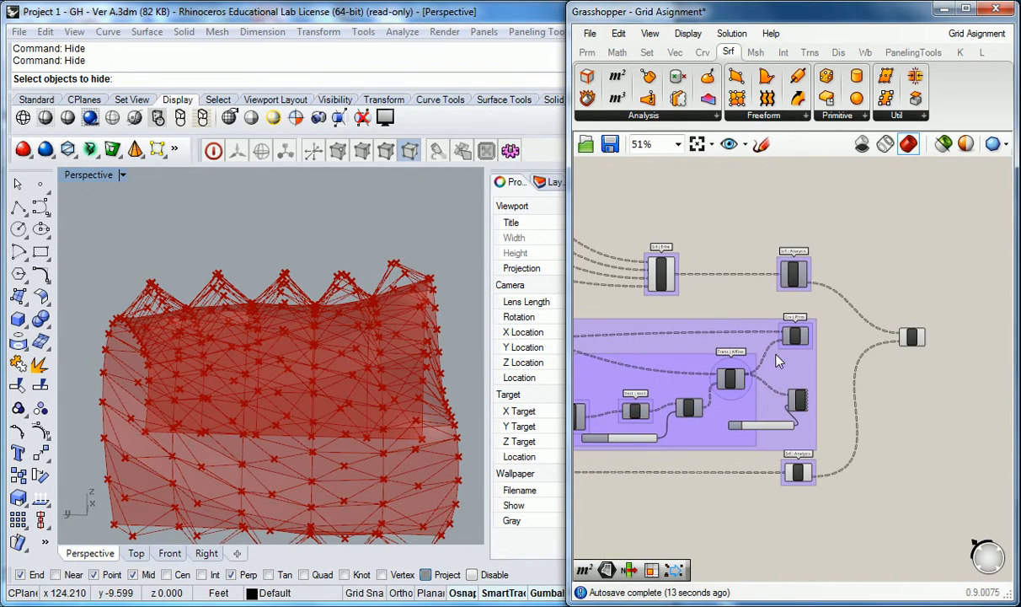
{"action": "right_click_drag", "start_coordinate": [309, 281], "coordinate": [264, 369]}
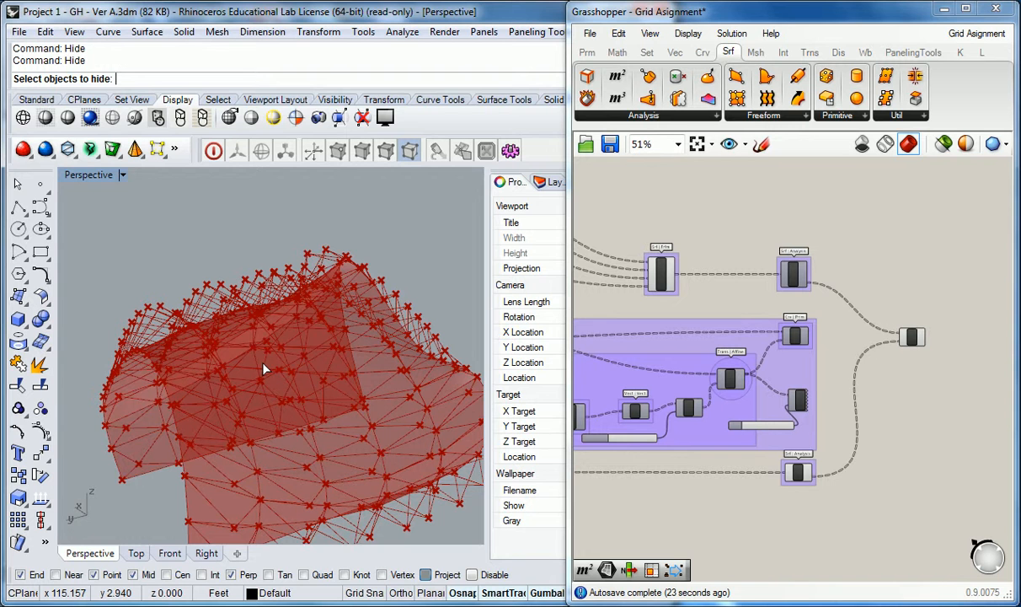
{"action": "right_click_drag", "start_coordinate": [264, 369], "coordinate": [240, 439]}
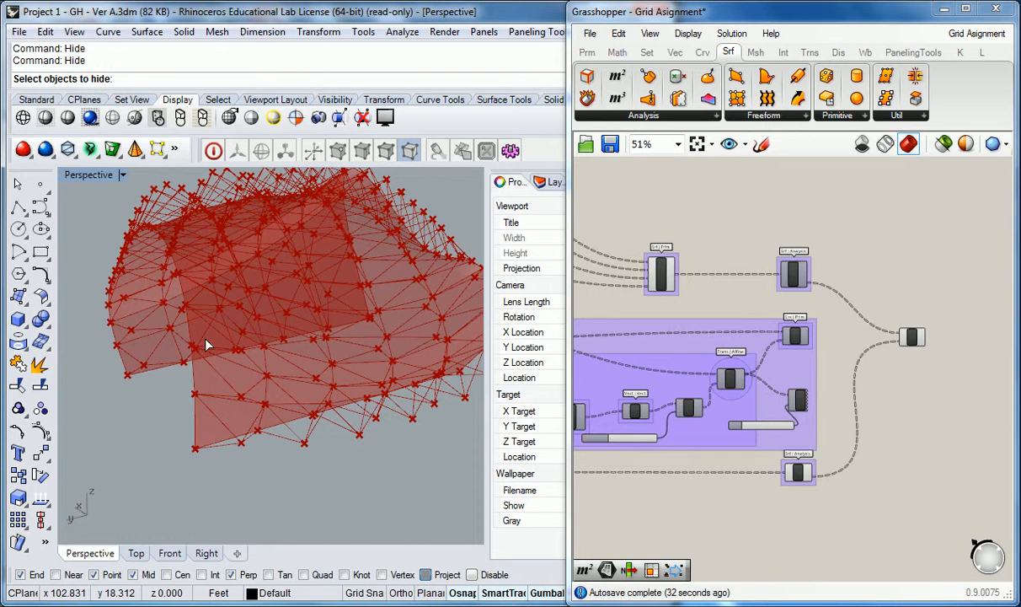
{"action": "right_click_drag", "start_coordinate": [165, 316], "coordinate": [388, 440]}
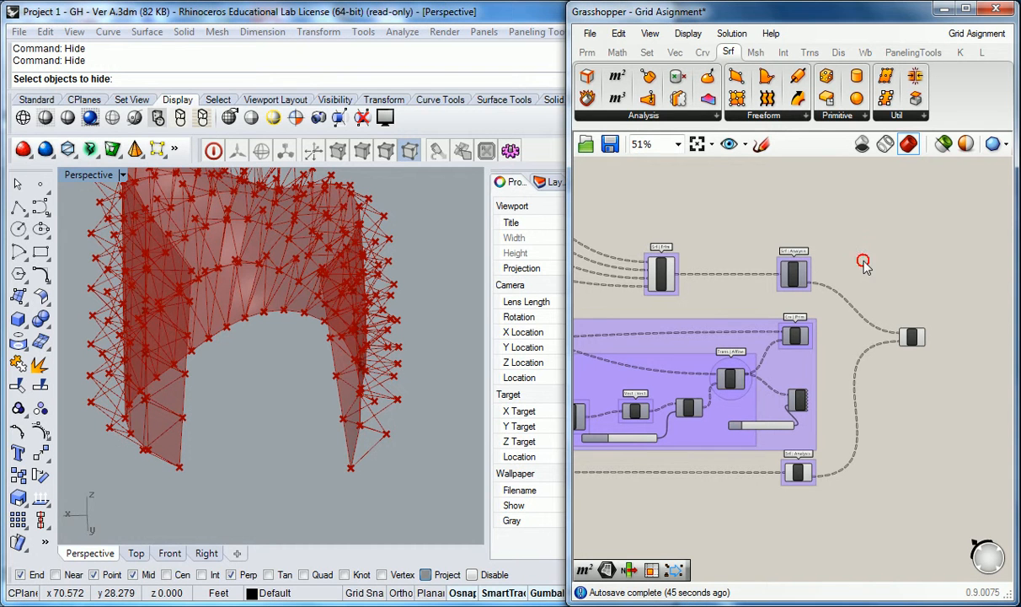
Step: Switch to the Grid Asignment - LONG definition and examine the Area component whose centroid output feeds the many Item components
{"action": "left_click", "coordinate": [976, 33]}
{"action": "left_click", "coordinate": [957, 185]}
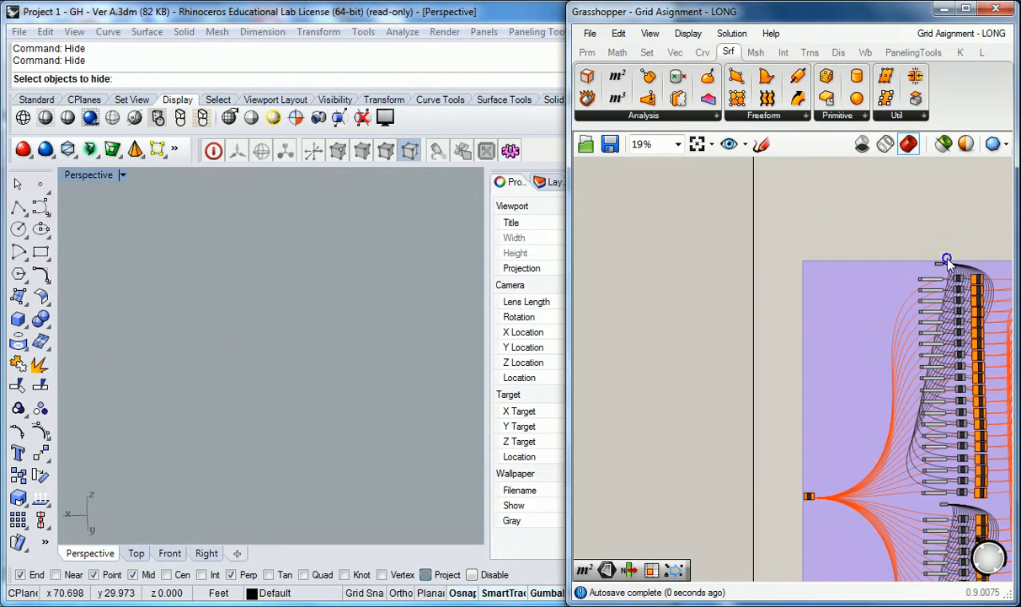
{"action": "right_click_drag", "start_coordinate": [945, 265], "coordinate": [762, 265]}
{"action": "scroll", "coordinate": [765, 269], "scroll_direction": "up", "scroll_amount": 6}
{"action": "scroll", "coordinate": [752, 266], "scroll_direction": "down", "scroll_amount": 6}
{"action": "right_click_drag", "start_coordinate": [745, 347], "coordinate": [837, 252]}
{"action": "scroll", "coordinate": [839, 255], "scroll_direction": "up", "scroll_amount": 4}
{"action": "scroll", "coordinate": [733, 358], "scroll_direction": "up", "scroll_amount": 8}
{"action": "right_click_drag", "start_coordinate": [663, 463], "coordinate": [664, 323]}
{"action": "left_click", "coordinate": [809, 360]}
{"action": "scroll", "coordinate": [809, 325], "scroll_direction": "down", "scroll_amount": 4}
{"action": "scroll", "coordinate": [666, 329], "scroll_direction": "up", "scroll_amount": 4}
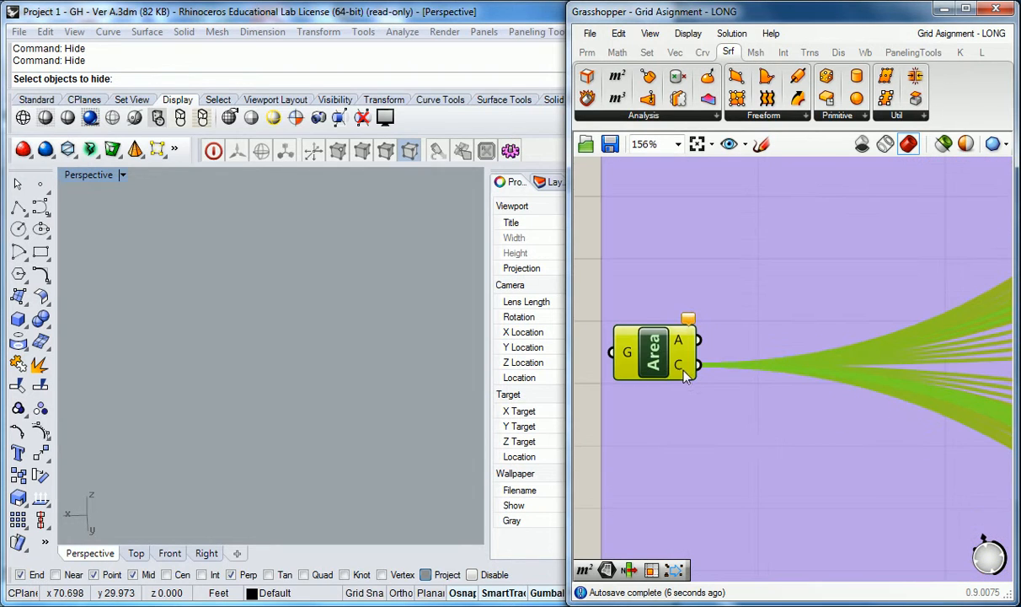
{"action": "mouse_move", "coordinate": [681, 370]}
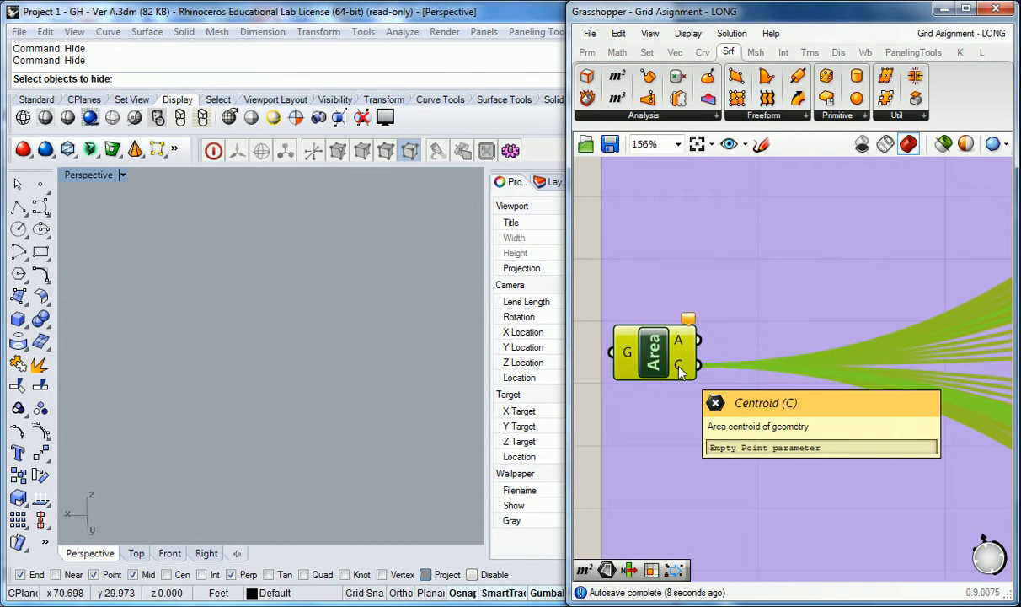
{"action": "scroll", "coordinate": [681, 371], "scroll_direction": "down", "scroll_amount": 1}
{"action": "scroll", "coordinate": [680, 371], "scroll_direction": "down", "scroll_amount": 8}
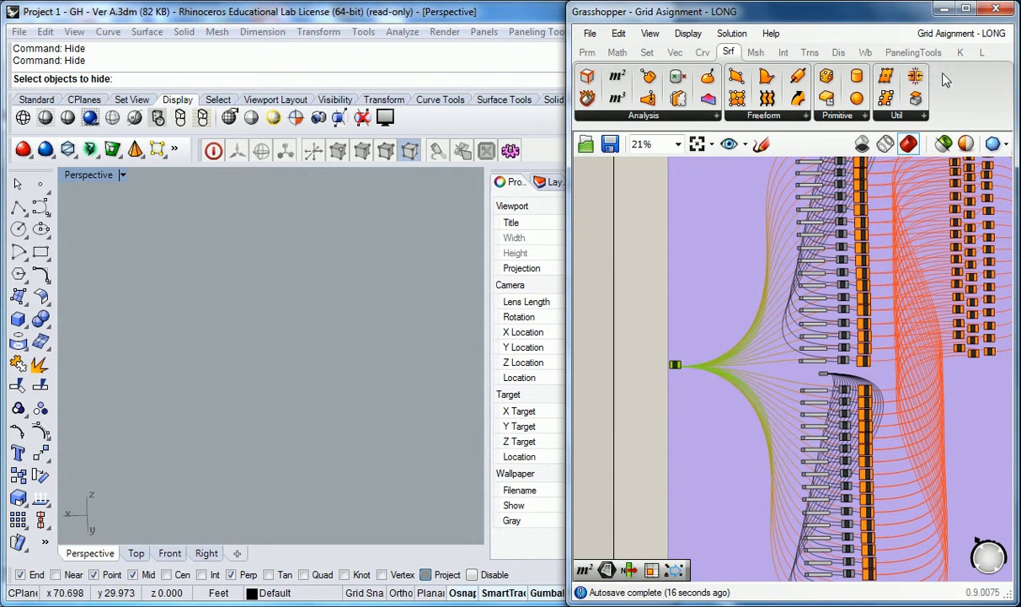
Step: Switch back to the Grid Asignment definition and inspect the DeBrep outputs and the Area component's centroid points on the space frame
{"action": "mouse_move", "coordinate": [978, 34]}
{"action": "left_click", "coordinate": [875, 169]}
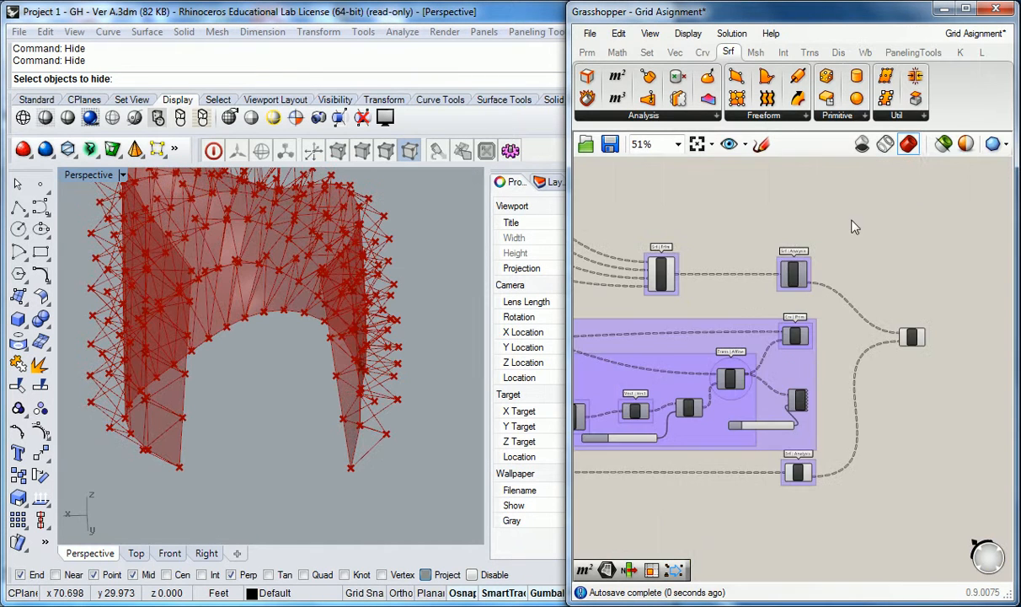
{"action": "scroll", "coordinate": [843, 350], "scroll_direction": "up", "scroll_amount": 2}
{"action": "scroll", "coordinate": [843, 349], "scroll_direction": "up", "scroll_amount": 2}
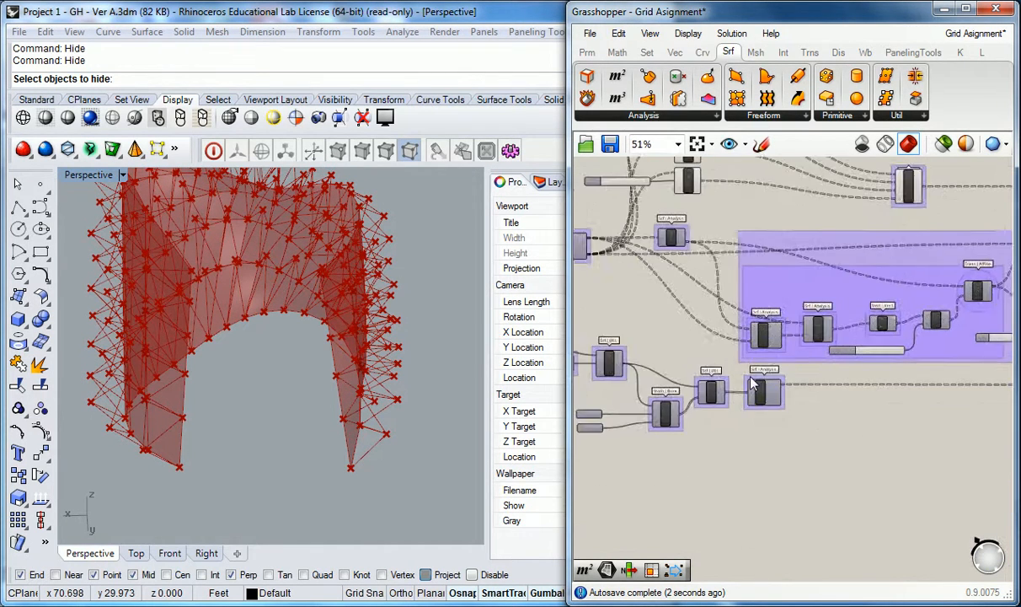
{"action": "mouse_move", "coordinate": [826, 406]}
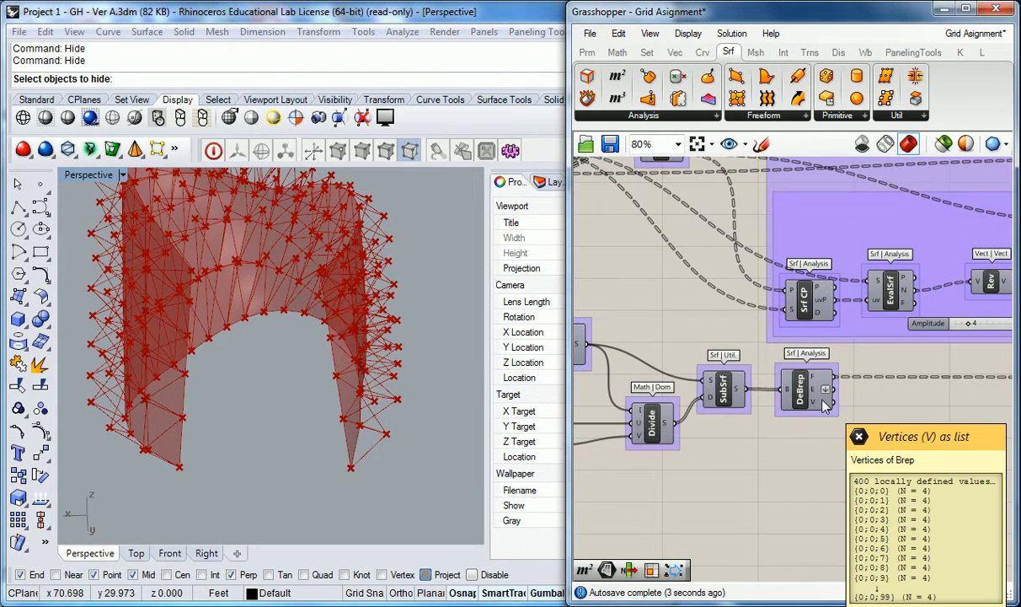
{"action": "scroll", "coordinate": [826, 406], "scroll_direction": "down", "scroll_amount": 3}
{"action": "scroll", "coordinate": [825, 401], "scroll_direction": "up", "scroll_amount": 4}
{"action": "left_click", "coordinate": [796, 388]}
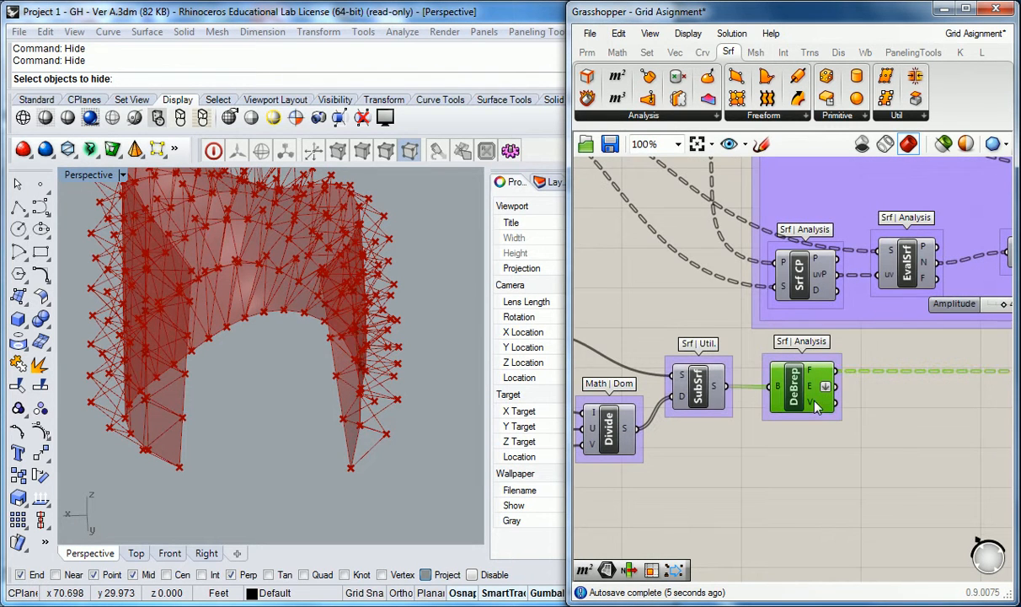
{"action": "scroll", "coordinate": [873, 365], "scroll_direction": "down", "scroll_amount": 3}
{"action": "scroll", "coordinate": [873, 364], "scroll_direction": "up", "scroll_amount": 3}
{"action": "left_click", "coordinate": [809, 384]}
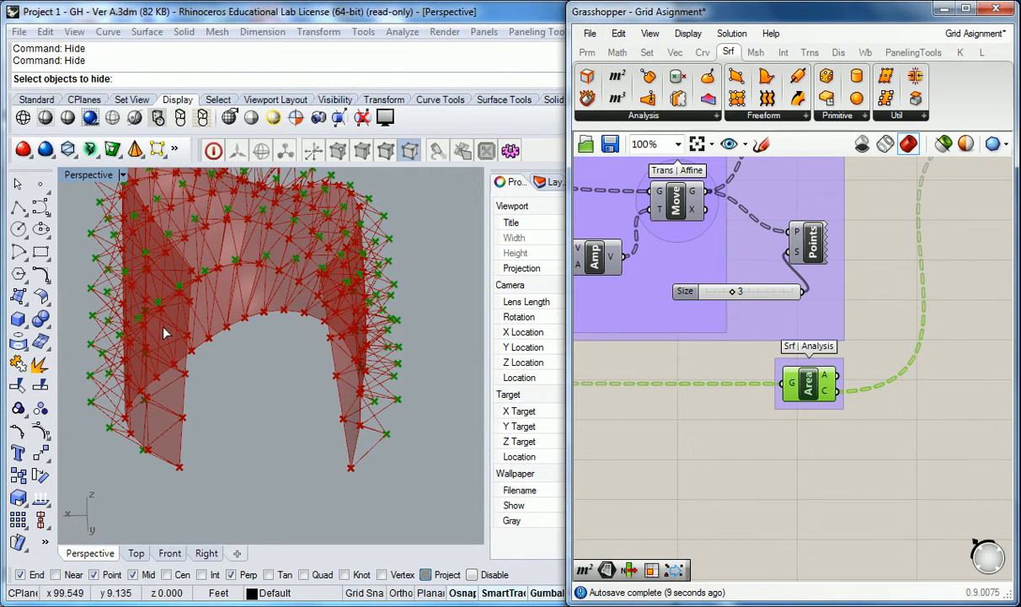
{"action": "right_click_drag", "start_coordinate": [312, 337], "coordinate": [267, 286]}
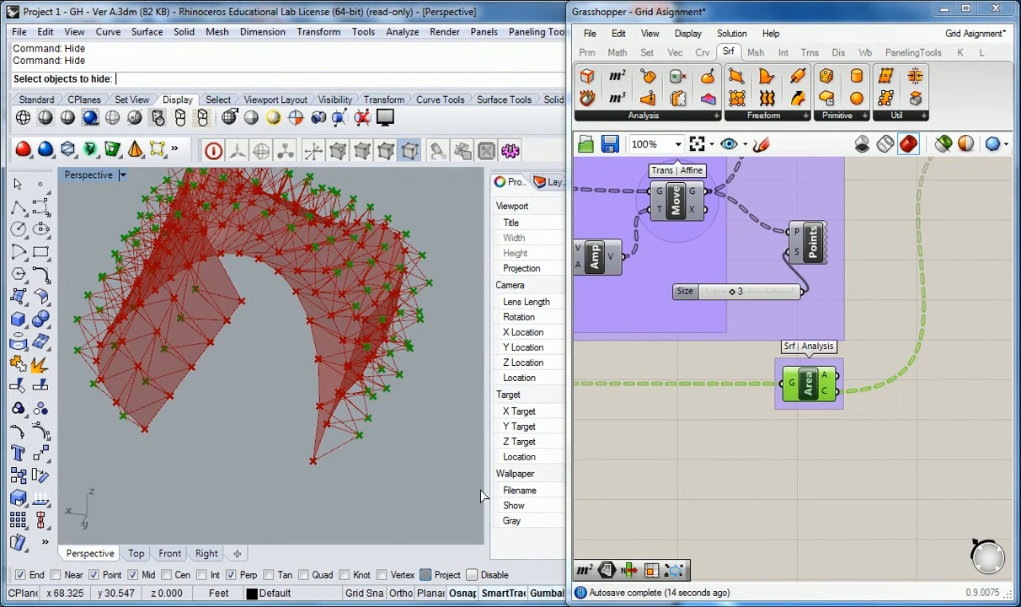
Step: Return to the Grid Asignment - LONG definition and examine the first sliders and Addition components that supply the Item indices
{"action": "left_click", "coordinate": [968, 42]}
{"action": "left_click", "coordinate": [941, 186]}
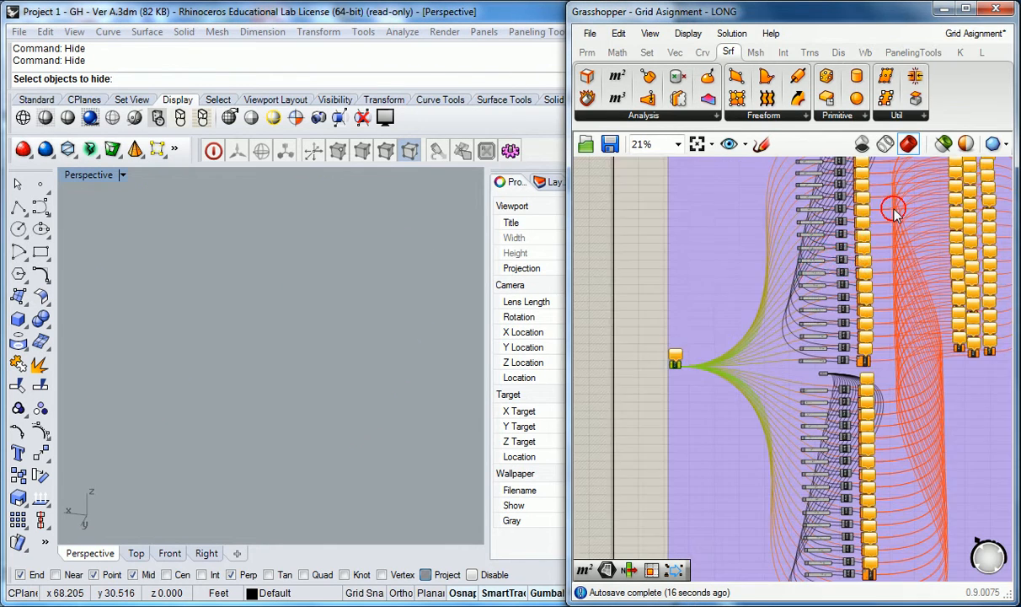
{"action": "scroll", "coordinate": [674, 302], "scroll_direction": "up", "scroll_amount": 3}
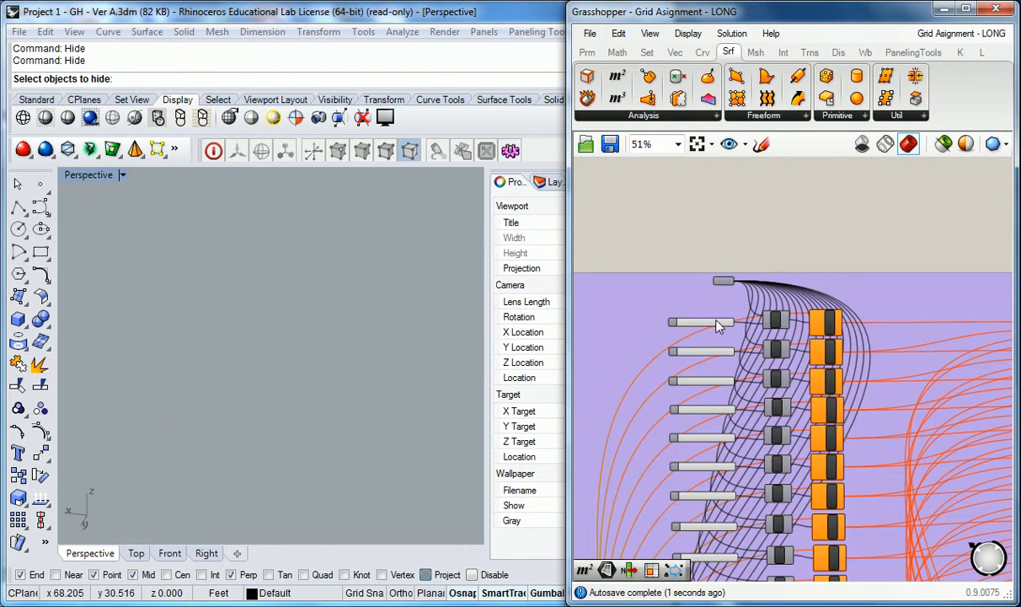
{"action": "scroll", "coordinate": [675, 302], "scroll_direction": "up", "scroll_amount": 3}
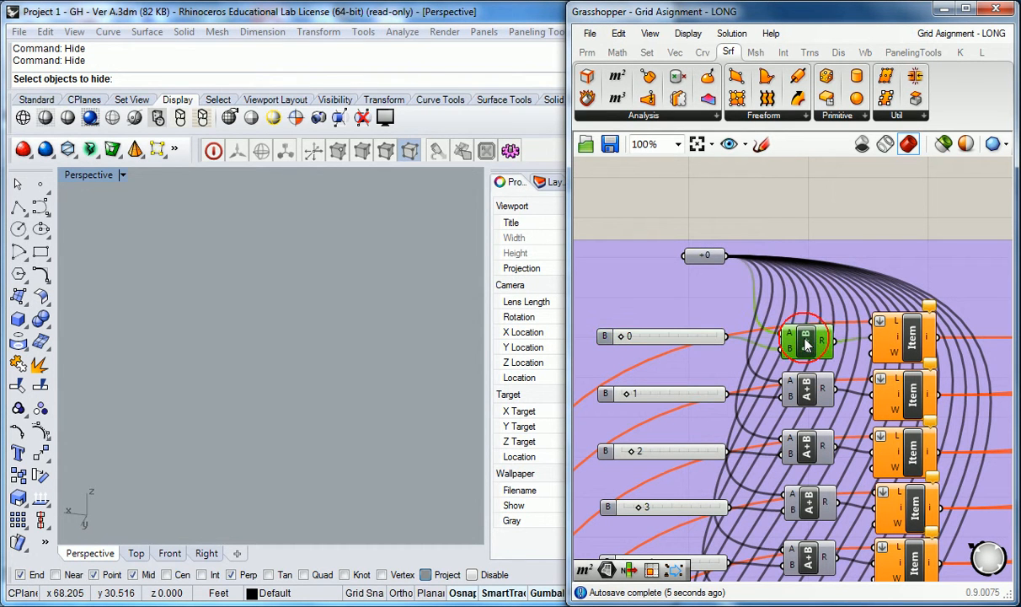
{"action": "scroll", "coordinate": [802, 310], "scroll_direction": "down", "scroll_amount": 4}
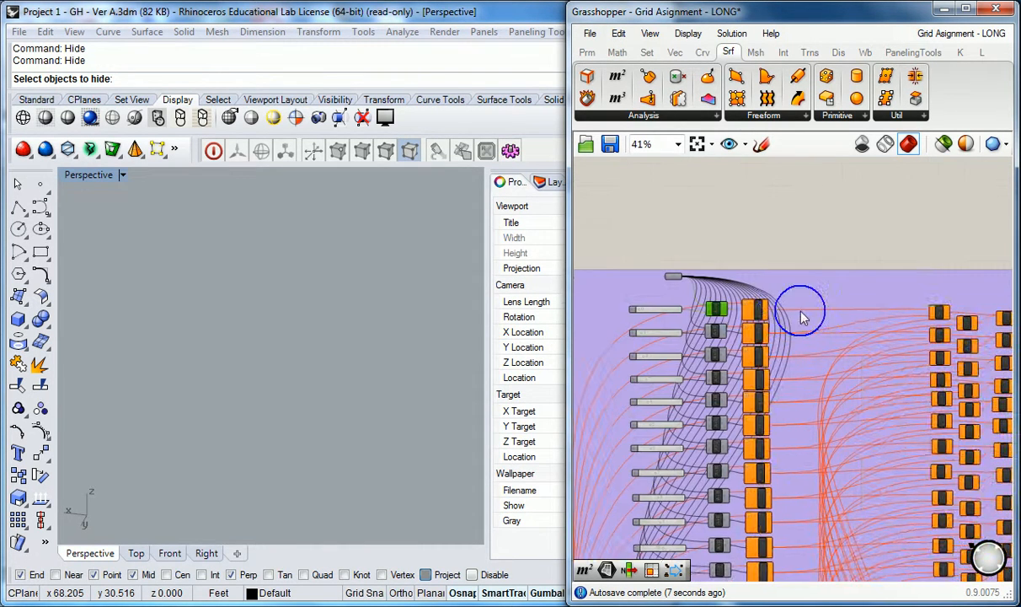
{"action": "scroll", "coordinate": [803, 310], "scroll_direction": "up", "scroll_amount": 3}
{"action": "scroll", "coordinate": [802, 312], "scroll_direction": "down", "scroll_amount": 2}
{"action": "scroll", "coordinate": [676, 358], "scroll_direction": "up", "scroll_amount": 2}
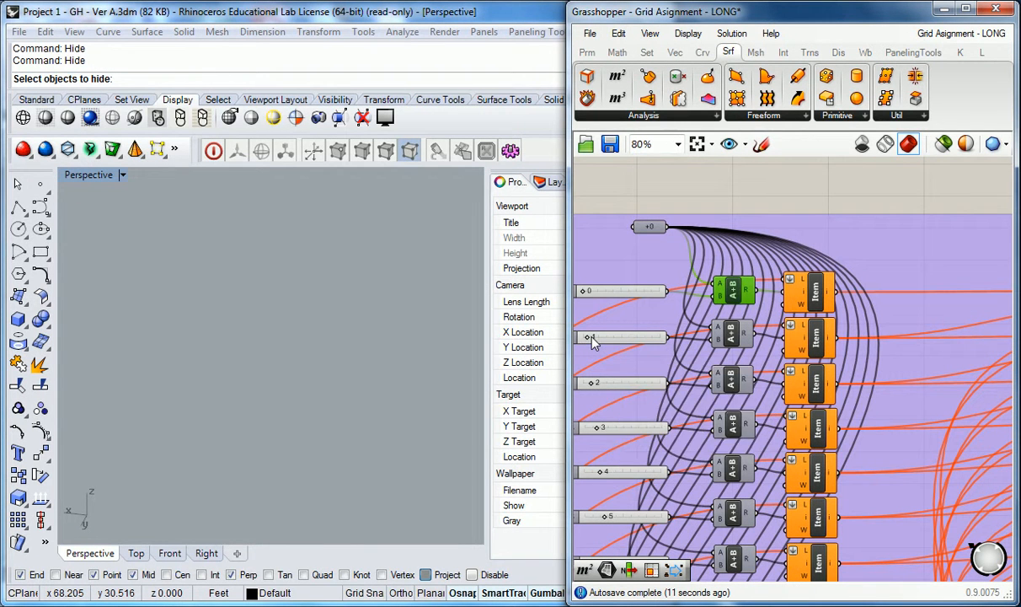
Step: Trace the Item outputs of the first slider group to the components they feed and back to their index sliders
{"action": "right_click_drag", "start_coordinate": [792, 337], "coordinate": [632, 335]}
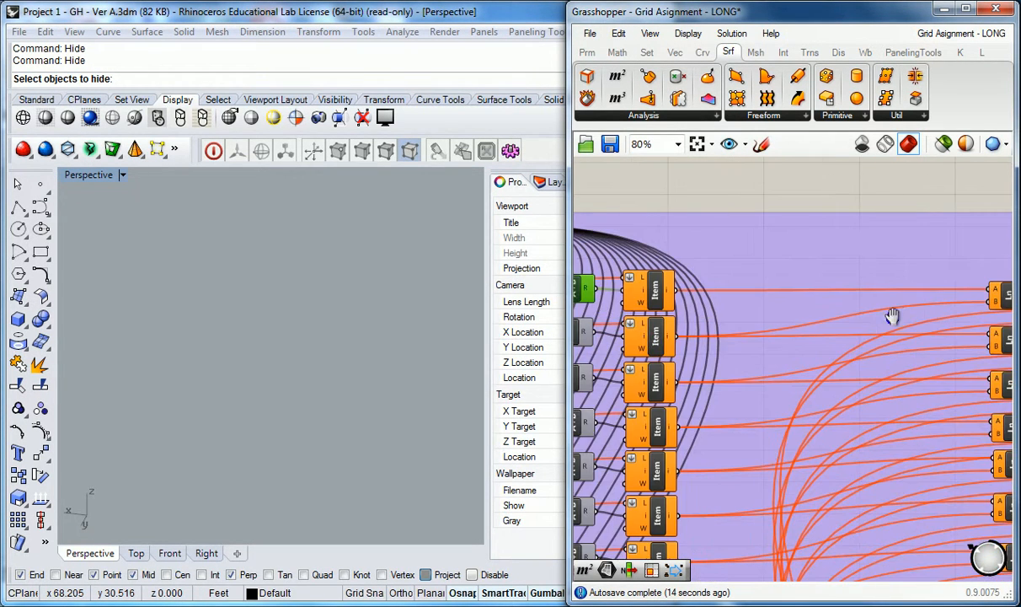
{"action": "right_click_drag", "start_coordinate": [893, 319], "coordinate": [803, 301]}
{"action": "left_click", "coordinate": [915, 277]}
{"action": "left_click", "coordinate": [920, 327]}
{"action": "right_click_drag", "start_coordinate": [702, 330], "coordinate": [879, 324]}
{"action": "right_click_drag", "start_coordinate": [659, 371], "coordinate": [675, 333]}
{"action": "scroll", "coordinate": [691, 344], "scroll_direction": "down", "scroll_amount": 1}
{"action": "right_click_drag", "start_coordinate": [919, 329], "coordinate": [827, 335]}
{"action": "scroll", "coordinate": [919, 331], "scroll_direction": "up", "scroll_amount": 1}
{"action": "left_click", "coordinate": [910, 348]}
{"action": "right_click_drag", "start_coordinate": [725, 350], "coordinate": [838, 338]}
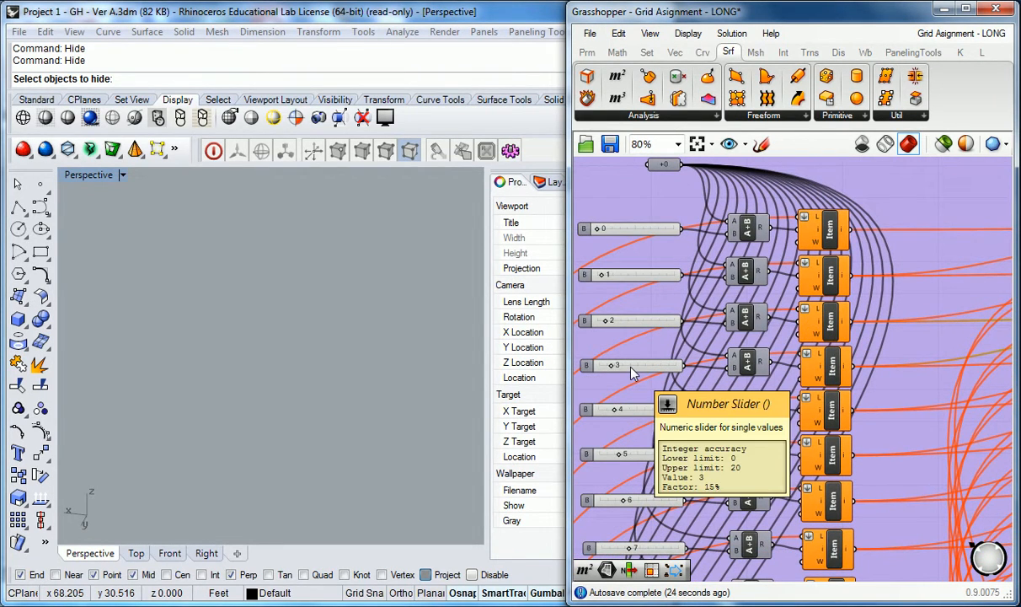
Step: Examine how the +0 value is wired through the Addition components into the Item components of the first group
{"action": "scroll", "coordinate": [662, 362], "scroll_direction": "down", "scroll_amount": 3}
{"action": "scroll", "coordinate": [672, 269], "scroll_direction": "up", "scroll_amount": 2}
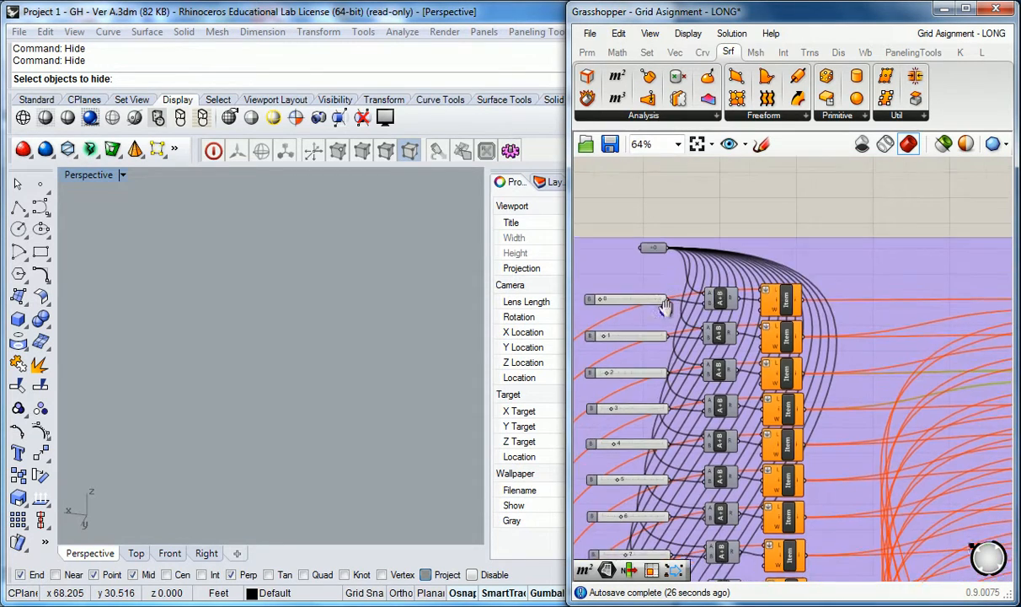
{"action": "scroll", "coordinate": [670, 417], "scroll_direction": "down", "scroll_amount": 3}
{"action": "right_click_drag", "start_coordinate": [670, 417], "coordinate": [729, 328]}
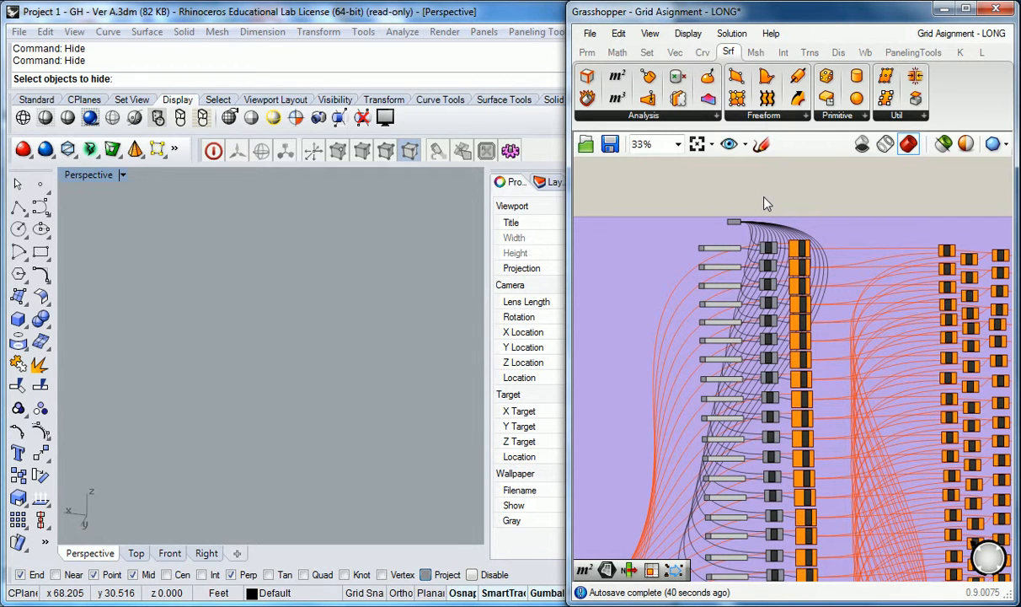
{"action": "scroll", "coordinate": [765, 203], "scroll_direction": "up", "scroll_amount": 3}
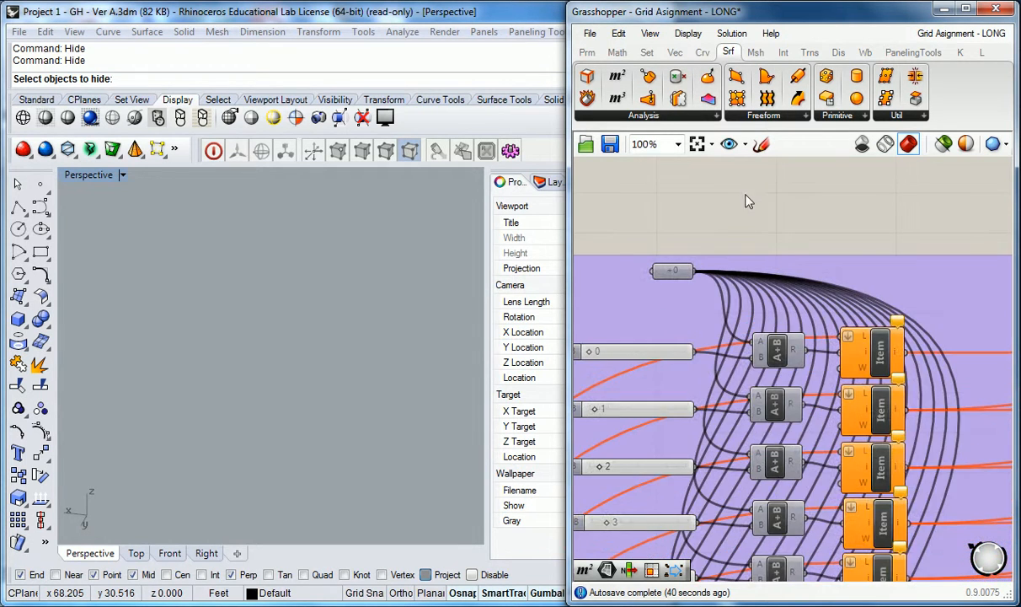
{"action": "left_click", "coordinate": [671, 275]}
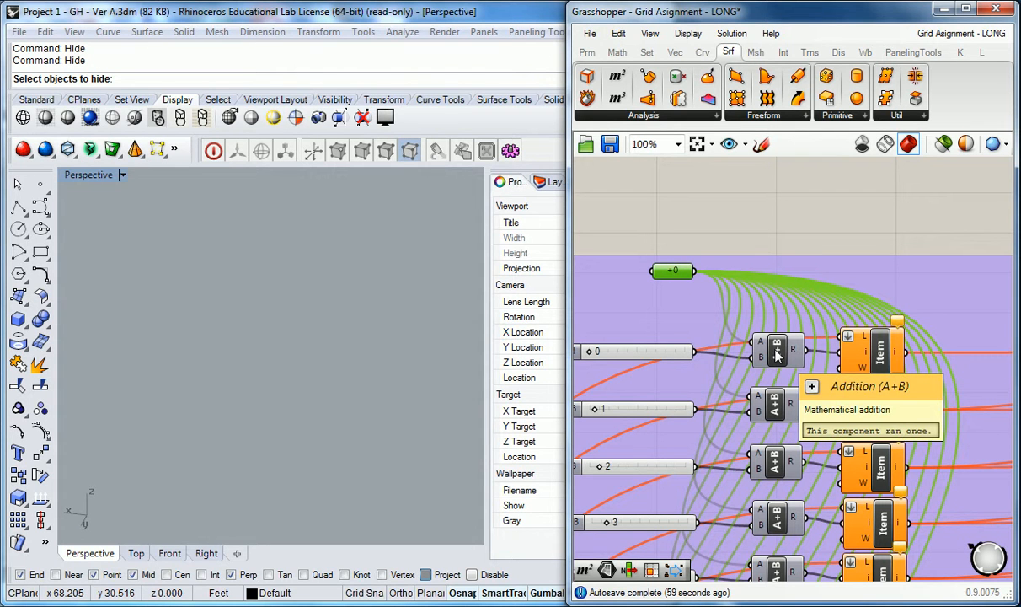
{"action": "right_click_drag", "start_coordinate": [606, 364], "coordinate": [687, 347]}
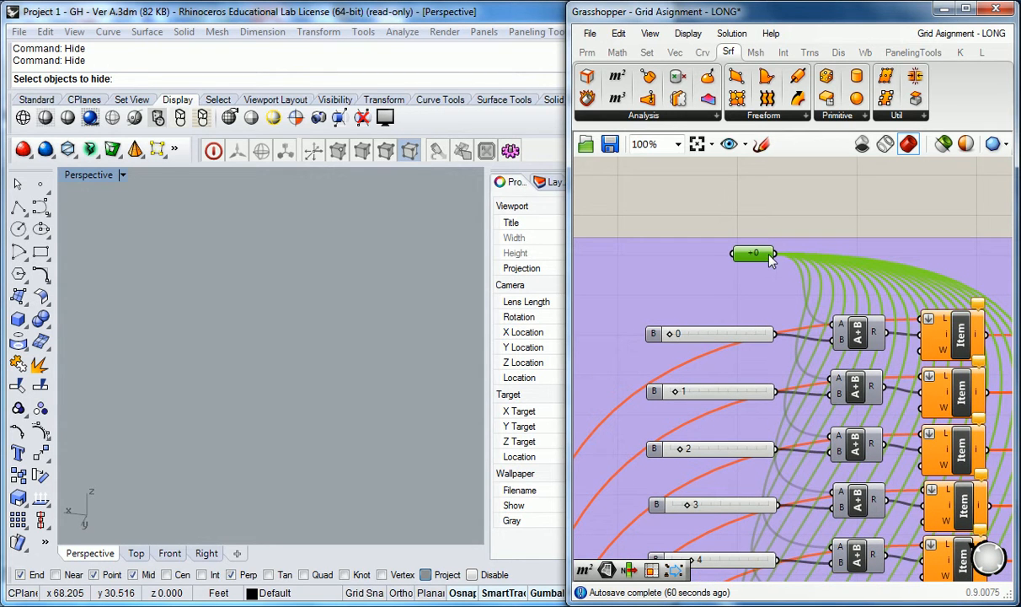
{"action": "right_click_drag", "start_coordinate": [855, 319], "coordinate": [722, 312]}
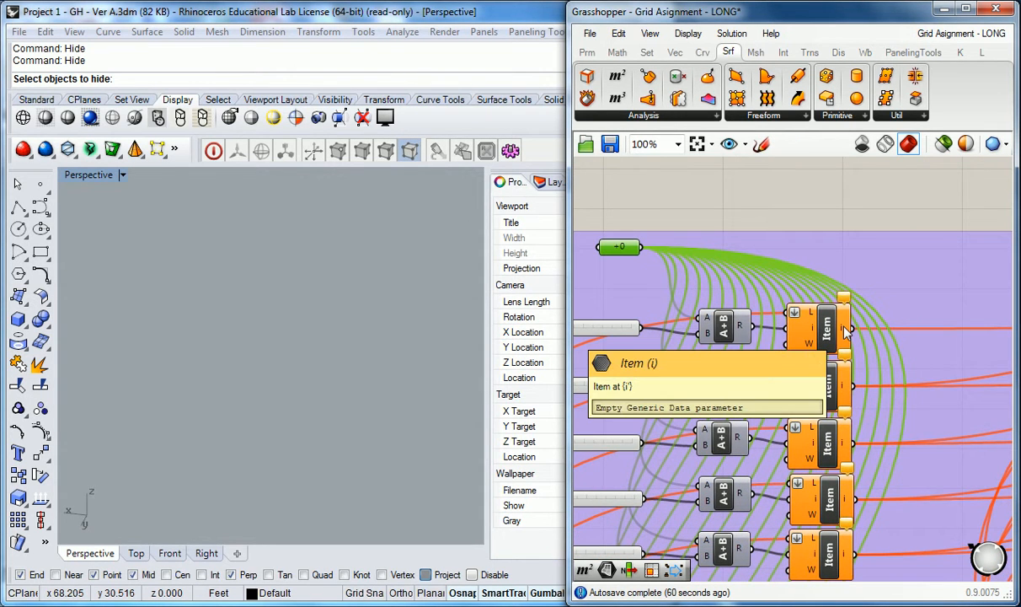
{"action": "scroll", "coordinate": [839, 383], "scroll_direction": "down", "scroll_amount": 4}
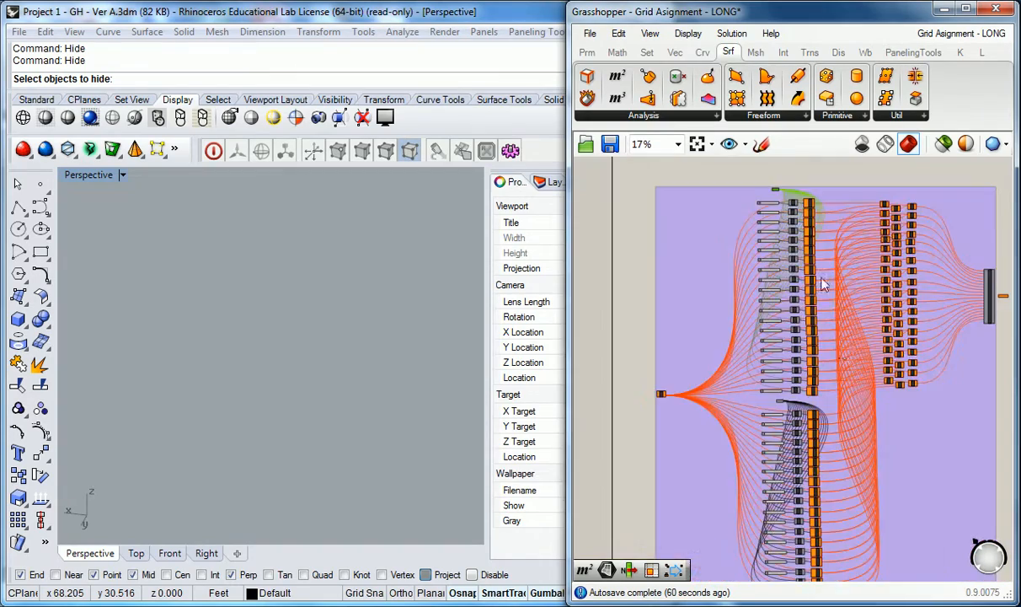
Step: Inspect the second slider group and how its +20 value feeds the Addition and Item components
{"action": "scroll", "coordinate": [753, 319], "scroll_direction": "up", "scroll_amount": 3}
{"action": "scroll", "coordinate": [831, 268], "scroll_direction": "up", "scroll_amount": 2}
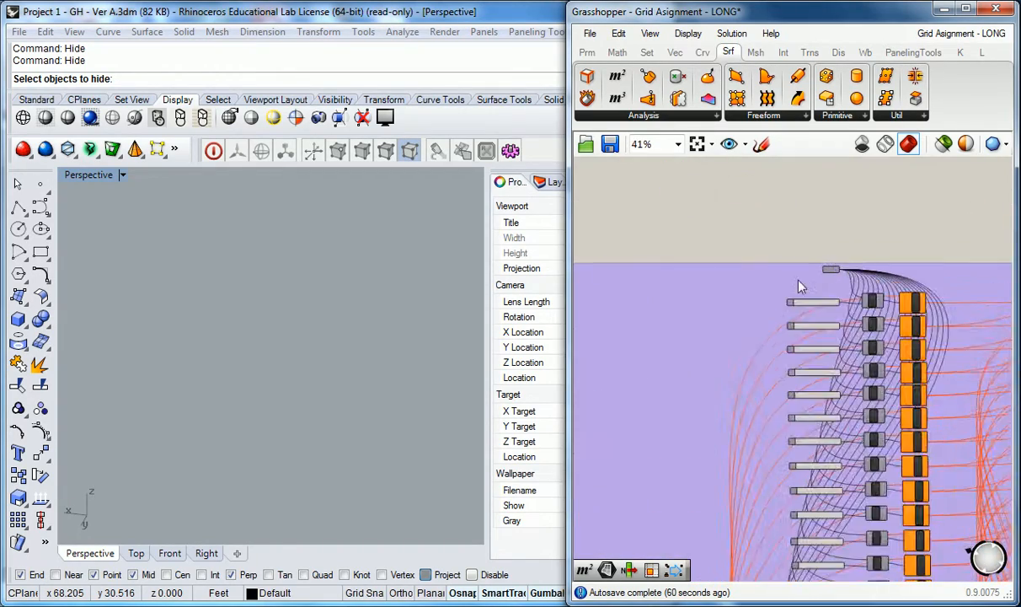
{"action": "scroll", "coordinate": [814, 281], "scroll_direction": "down", "scroll_amount": 2}
{"action": "scroll", "coordinate": [847, 346], "scroll_direction": "up", "scroll_amount": 3}
{"action": "scroll", "coordinate": [847, 345], "scroll_direction": "up", "scroll_amount": 3}
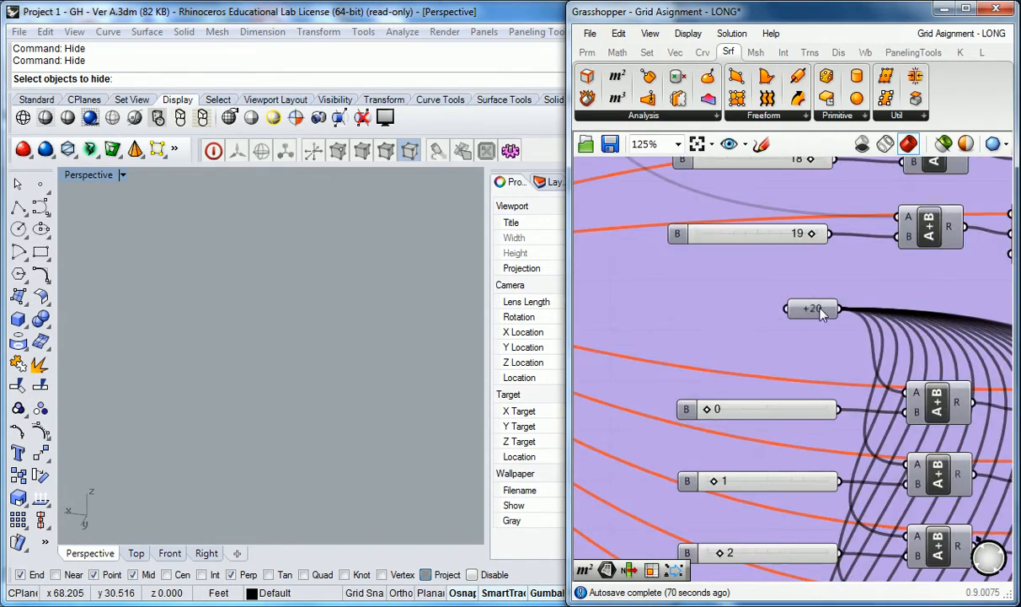
{"action": "scroll", "coordinate": [810, 320], "scroll_direction": "down", "scroll_amount": 2}
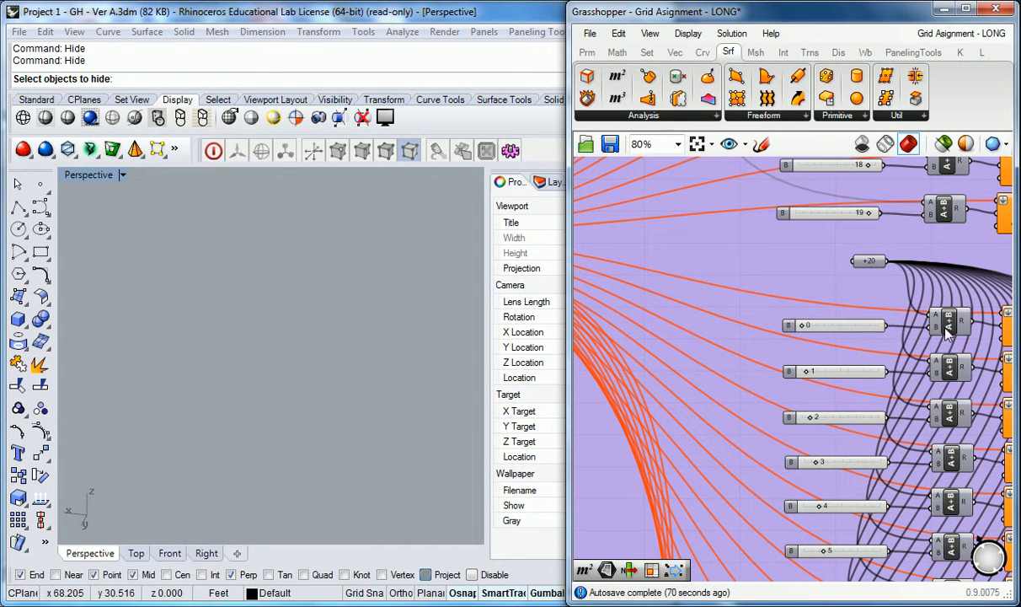
{"action": "right_click_drag", "start_coordinate": [962, 320], "coordinate": [838, 324]}
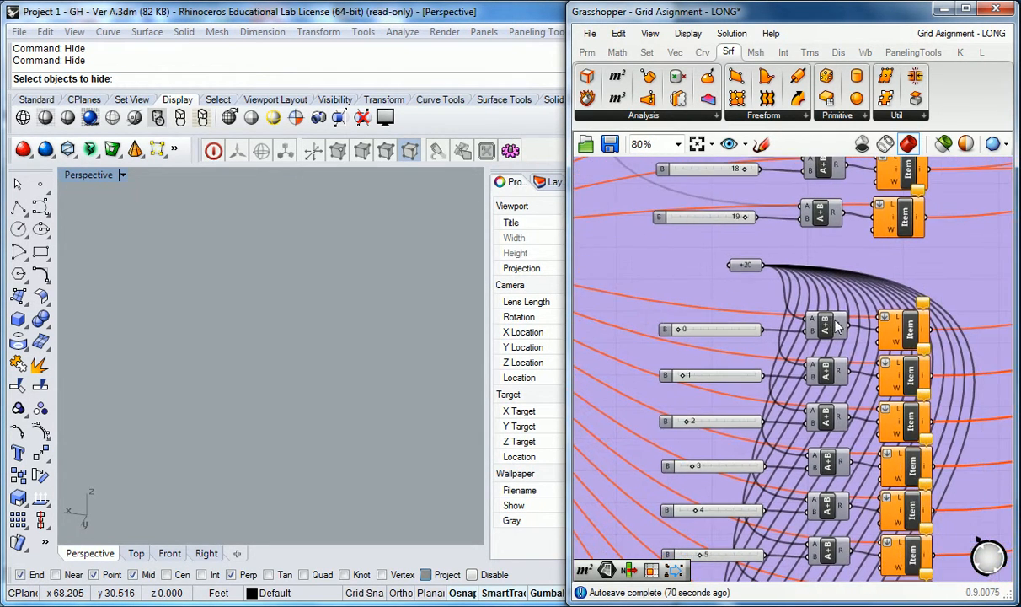
{"action": "scroll", "coordinate": [800, 405], "scroll_direction": "down", "scroll_amount": 7}
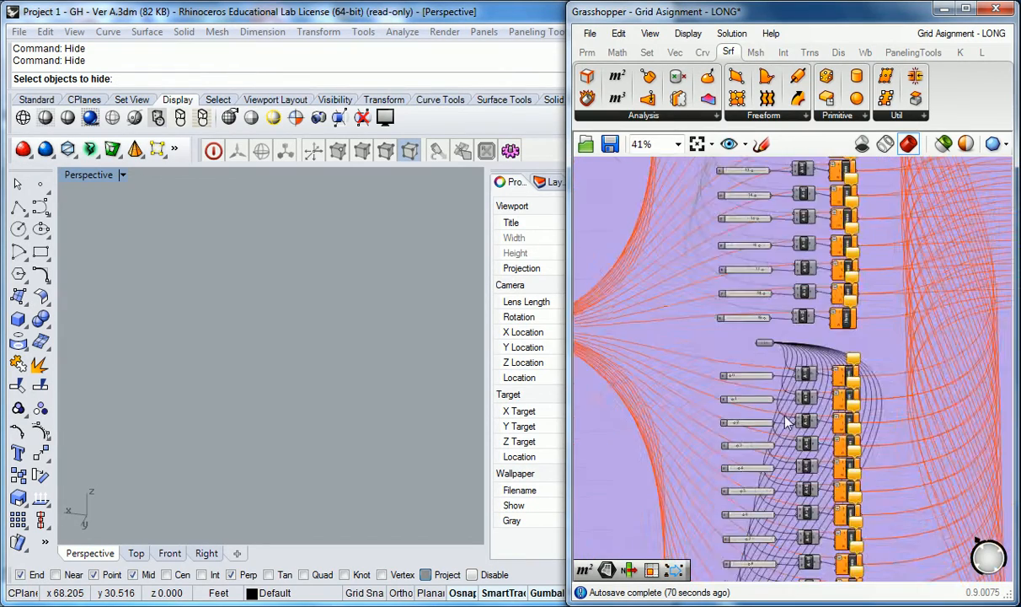
Step: Examine the offset value above the neighbouring slider group in the long definition and its wiring to the Addition components
{"action": "scroll", "coordinate": [799, 405], "scroll_direction": "down", "scroll_amount": 1}
{"action": "right_click_drag", "start_coordinate": [877, 347], "coordinate": [622, 354]}
{"action": "scroll", "coordinate": [823, 219], "scroll_direction": "up", "scroll_amount": 9}
{"action": "scroll", "coordinate": [771, 255], "scroll_direction": "down", "scroll_amount": 2}
{"action": "left_click", "coordinate": [769, 255]}
{"action": "scroll", "coordinate": [767, 248], "scroll_direction": "down", "scroll_amount": 4}
{"action": "scroll", "coordinate": [774, 243], "scroll_direction": "up", "scroll_amount": 6}
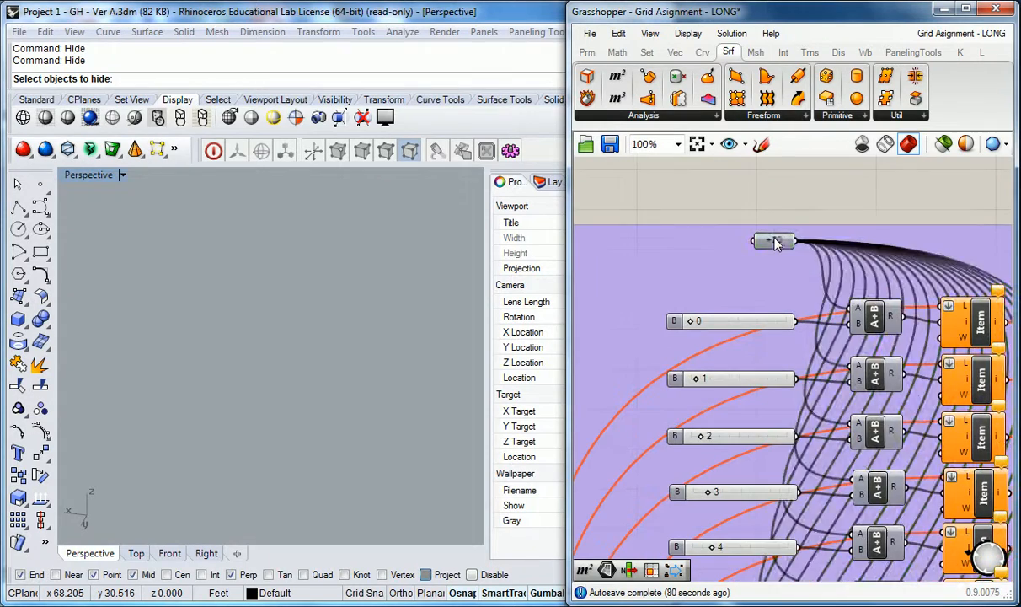
Step: Compare the repeated slider, Addition and Item layouts across the four row groups of the long definition
{"action": "scroll", "coordinate": [775, 242], "scroll_direction": "down", "scroll_amount": 7}
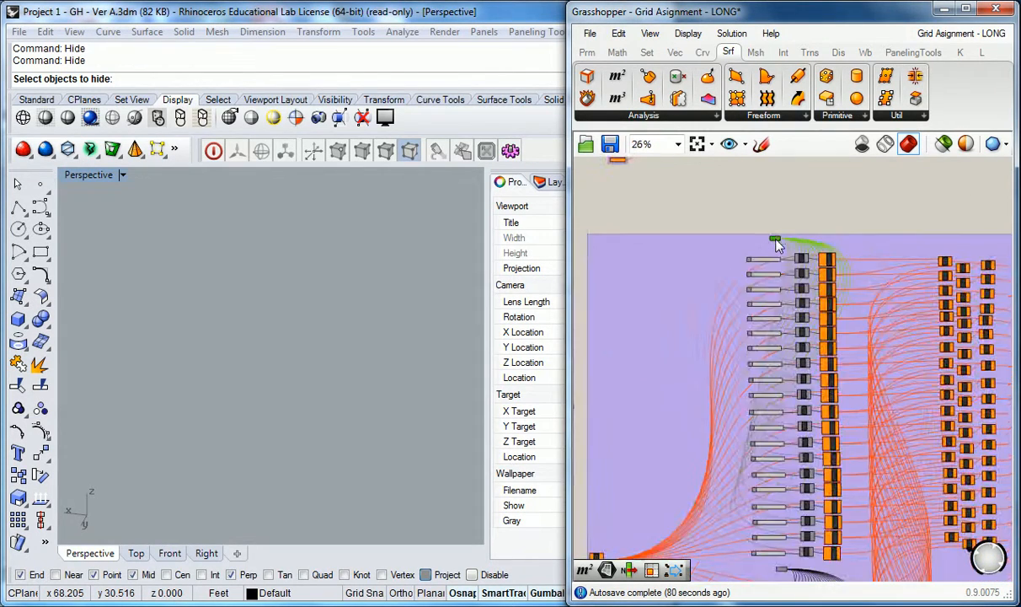
{"action": "scroll", "coordinate": [814, 320], "scroll_direction": "up", "scroll_amount": 2}
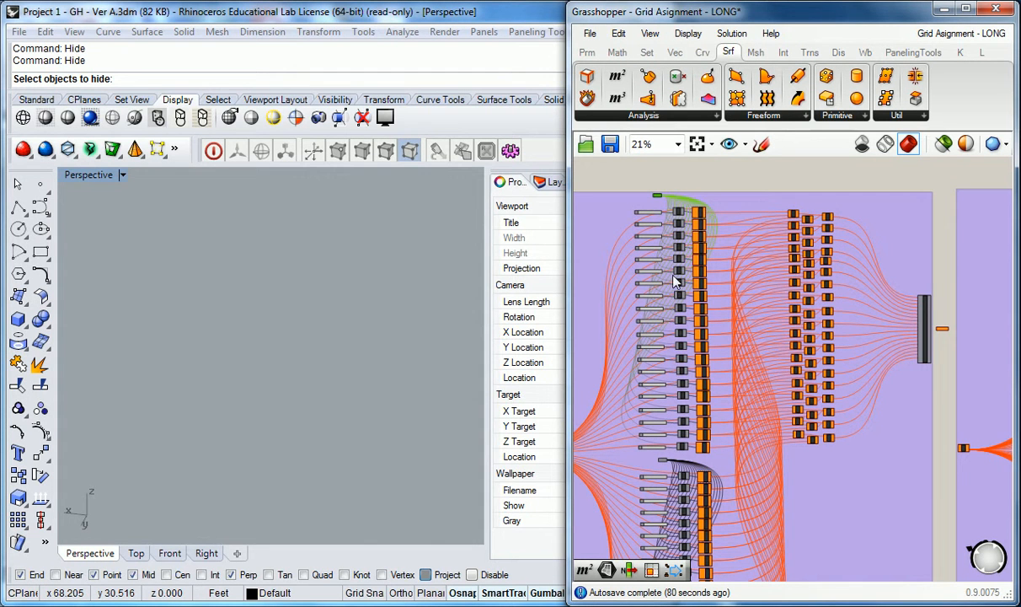
{"action": "right_click_drag", "start_coordinate": [830, 310], "coordinate": [1017, 360]}
{"action": "right_click_drag", "start_coordinate": [886, 261], "coordinate": [793, 210]}
{"action": "right_click_drag", "start_coordinate": [934, 275], "coordinate": [1018, 339]}
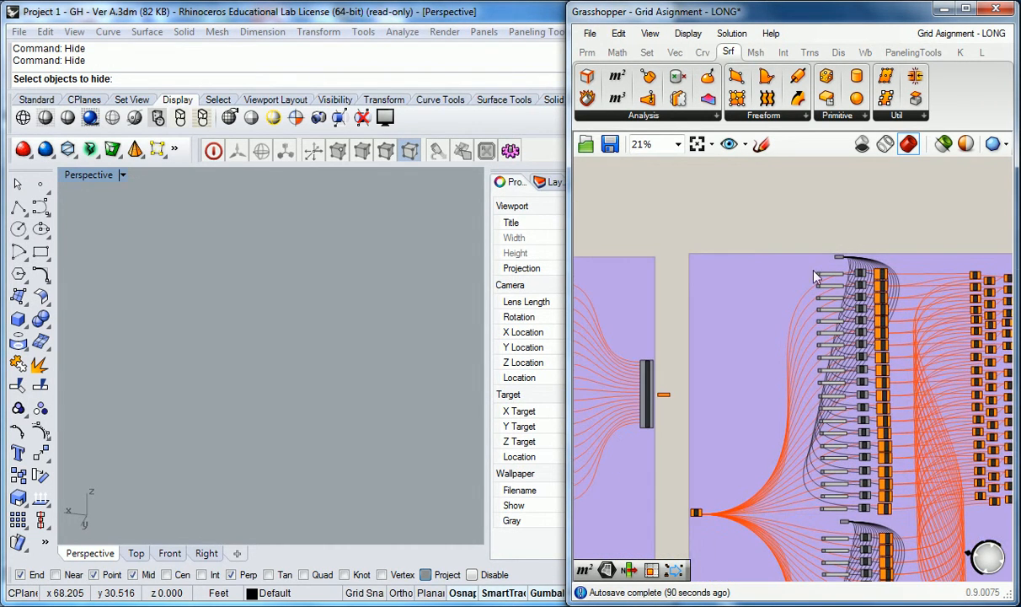
{"action": "right_click", "coordinate": [844, 265]}
{"action": "left_click", "coordinate": [841, 219]}
{"action": "scroll", "coordinate": [882, 211], "scroll_direction": "down", "scroll_amount": 3}
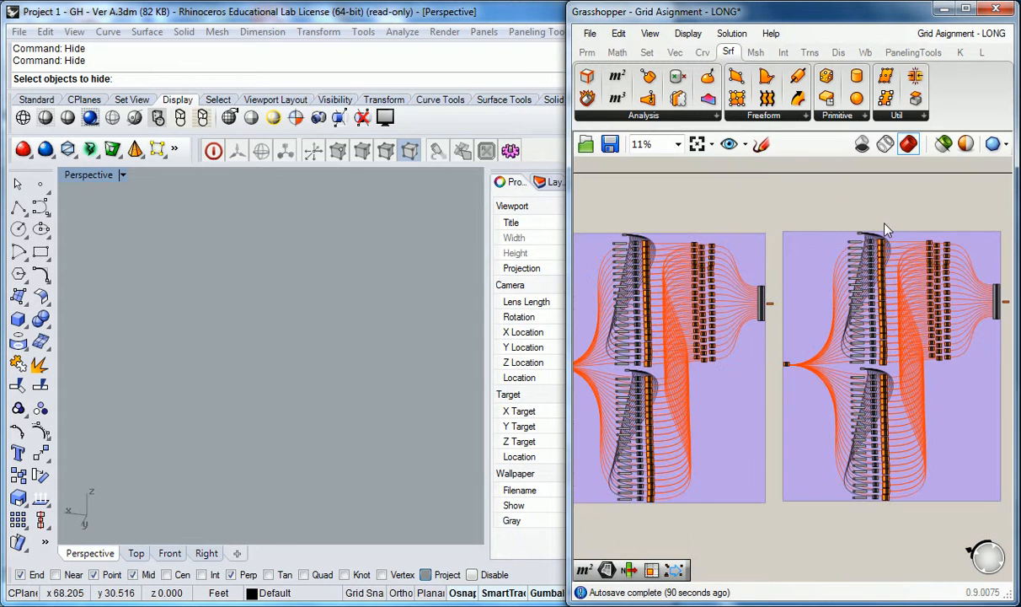
{"action": "scroll", "coordinate": [883, 223], "scroll_direction": "down", "scroll_amount": 4}
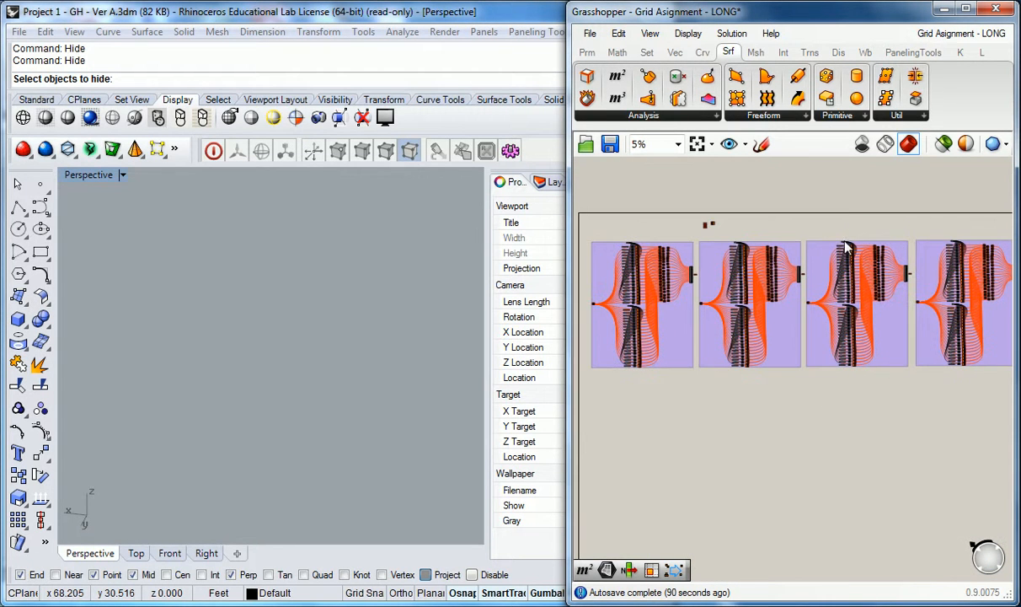
Step: Inspect the Merge component that gathers the data streams into the SRF ROW A surface parameter
{"action": "scroll", "coordinate": [729, 328], "scroll_direction": "up", "scroll_amount": 12}
{"action": "left_click", "coordinate": [786, 369]}
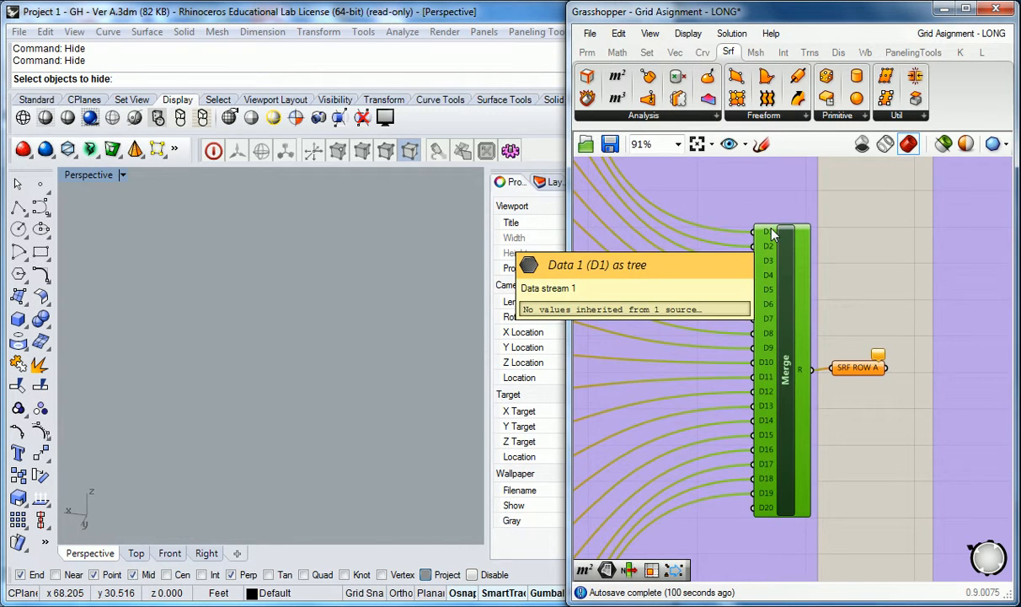
{"action": "scroll", "coordinate": [772, 229], "scroll_direction": "down", "scroll_amount": 4}
{"action": "right_click_drag", "start_coordinate": [731, 251], "coordinate": [826, 321]}
{"action": "scroll", "coordinate": [703, 180], "scroll_direction": "up", "scroll_amount": 2}
{"action": "scroll", "coordinate": [694, 175], "scroll_direction": "up", "scroll_amount": 2}
Step: Trace the row group's wiring back to the +0 value and its Addition and Item components
{"action": "scroll", "coordinate": [706, 188], "scroll_direction": "down", "scroll_amount": 3}
{"action": "right_click_drag", "start_coordinate": [706, 188], "coordinate": [760, 361]}
{"action": "scroll", "coordinate": [676, 355], "scroll_direction": "up", "scroll_amount": 5}
{"action": "right_click_drag", "start_coordinate": [675, 356], "coordinate": [838, 360]}
{"action": "scroll", "coordinate": [769, 365], "scroll_direction": "down", "scroll_amount": 1}
{"action": "scroll", "coordinate": [728, 340], "scroll_direction": "down", "scroll_amount": 2}
{"action": "right_click_drag", "start_coordinate": [729, 341], "coordinate": [774, 287]}
{"action": "scroll", "coordinate": [774, 288], "scroll_direction": "down", "scroll_amount": 2}
{"action": "scroll", "coordinate": [630, 280], "scroll_direction": "up", "scroll_amount": 1}
{"action": "scroll", "coordinate": [667, 302], "scroll_direction": "up", "scroll_amount": 1}
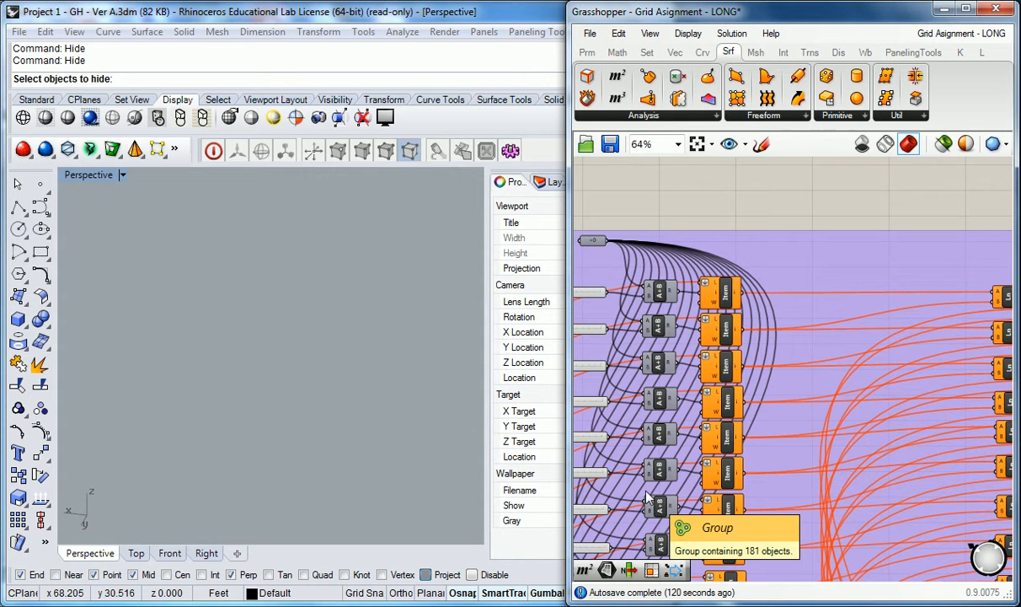
Step: Examine how each pair of Line components is built from the Item outputs and feeds a Loft component
{"action": "scroll", "coordinate": [850, 276], "scroll_direction": "up", "scroll_amount": 3}
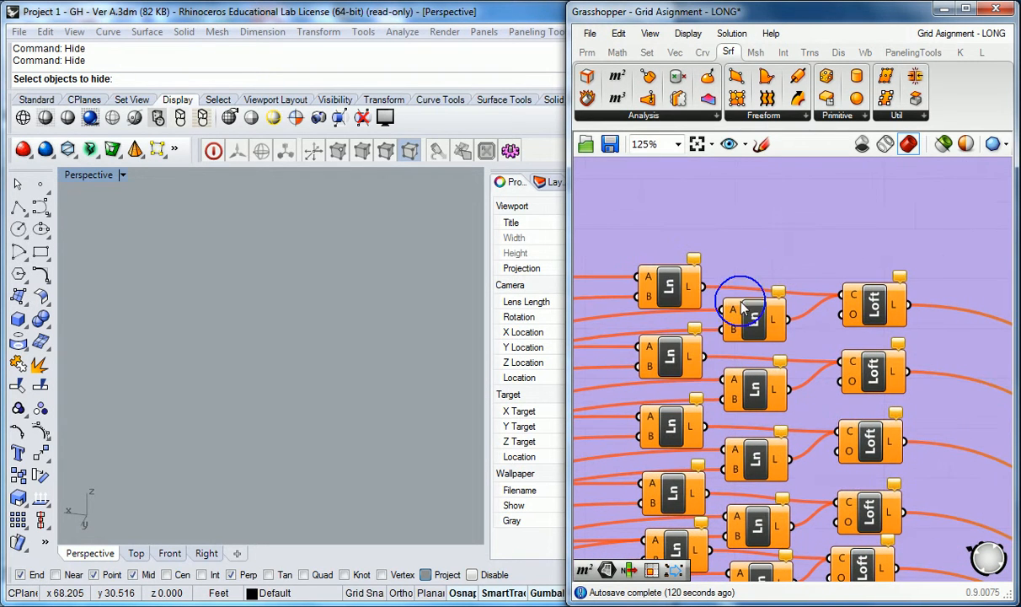
{"action": "left_click", "coordinate": [671, 288]}
{"action": "left_click", "coordinate": [756, 316]}
{"action": "scroll", "coordinate": [756, 314], "scroll_direction": "down", "scroll_amount": 8}
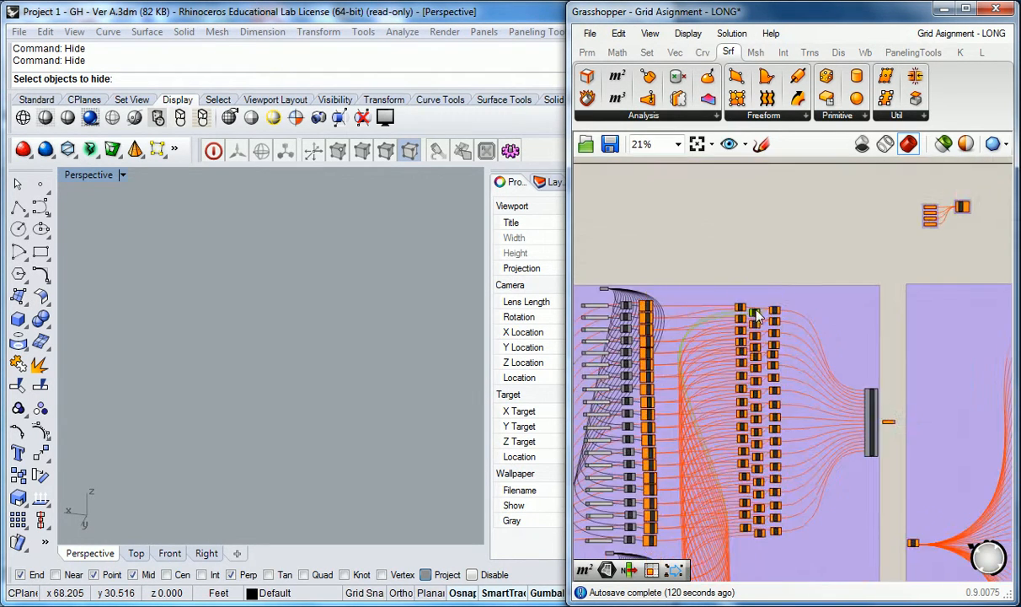
{"action": "right_click_drag", "start_coordinate": [725, 519], "coordinate": [752, 299]}
{"action": "scroll", "coordinate": [675, 365], "scroll_direction": "up", "scroll_amount": 5}
{"action": "scroll", "coordinate": [722, 321], "scroll_direction": "down", "scroll_amount": 3}
{"action": "right_click_drag", "start_coordinate": [868, 209], "coordinate": [757, 490]}
{"action": "scroll", "coordinate": [781, 187], "scroll_direction": "up", "scroll_amount": 3}
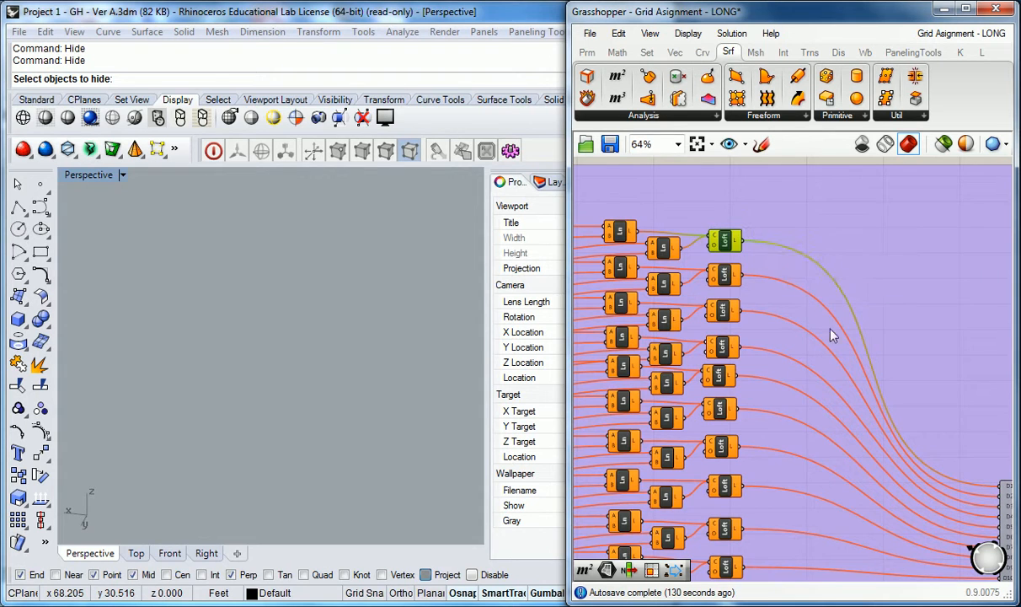
Step: Follow the Loft outputs through the Merge component into the SRF ROW A surface parameter
{"action": "right_click_drag", "start_coordinate": [786, 258], "coordinate": [586, 151]}
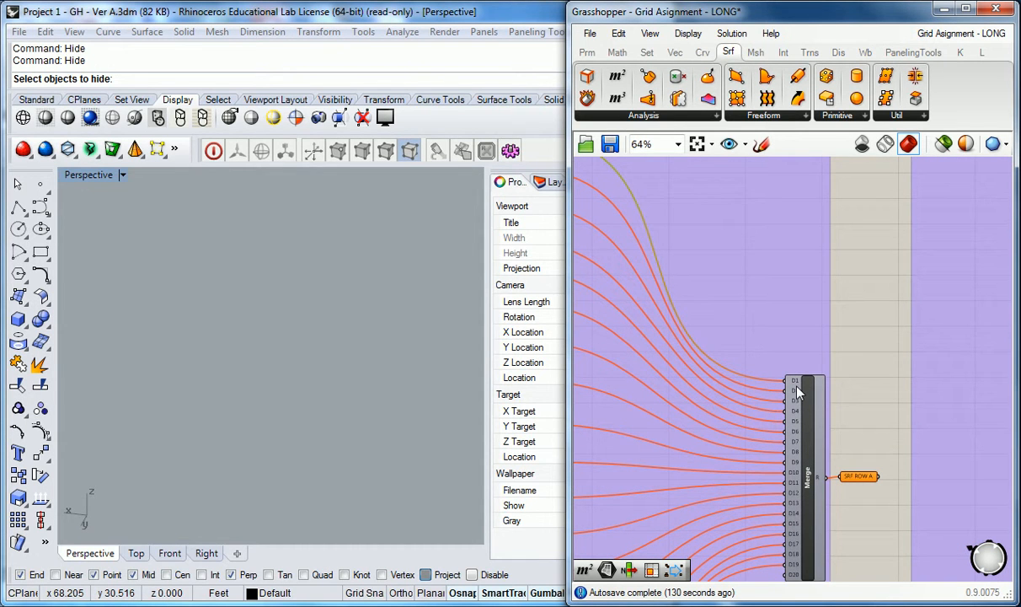
{"action": "right_click_drag", "start_coordinate": [808, 423], "coordinate": [805, 373]}
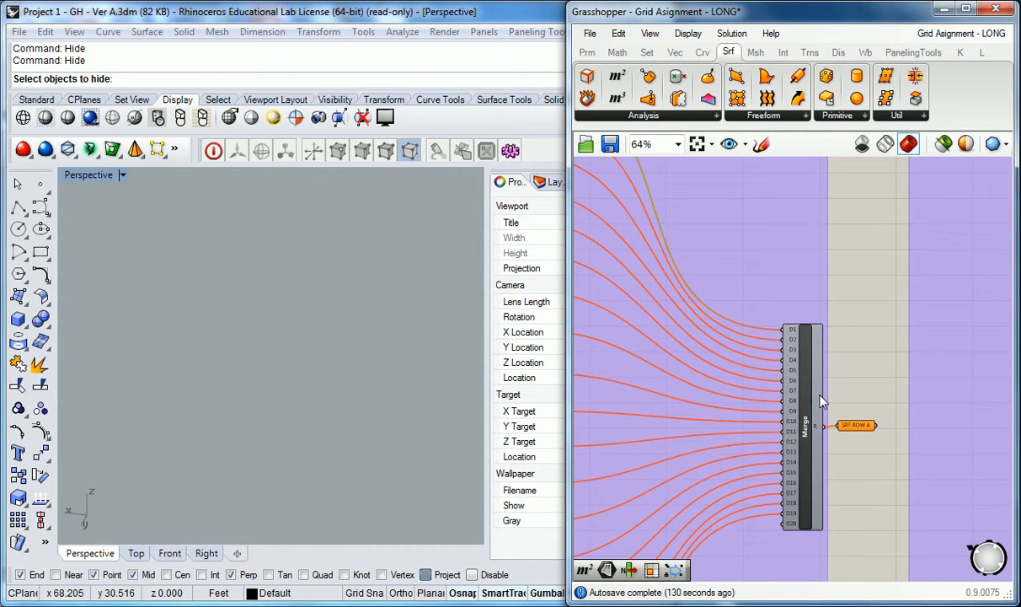
{"action": "left_click", "coordinate": [857, 425]}
{"action": "mouse_move", "coordinate": [858, 428]}
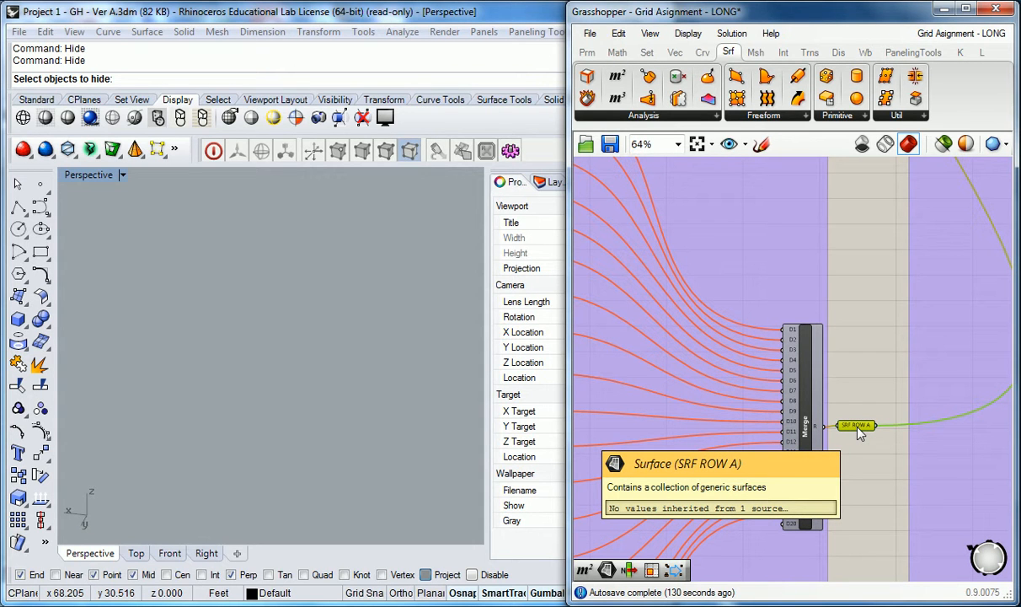
Step: Inspect how SRF ROW A to D feed the DeBrep component and check its Edges output
{"action": "scroll", "coordinate": [858, 428], "scroll_direction": "down", "scroll_amount": 3}
{"action": "right_click_drag", "start_coordinate": [871, 268], "coordinate": [875, 478]}
{"action": "right_click_drag", "start_coordinate": [911, 344], "coordinate": [704, 372]}
{"action": "scroll", "coordinate": [723, 327], "scroll_direction": "up", "scroll_amount": 4}
{"action": "scroll", "coordinate": [787, 333], "scroll_direction": "up", "scroll_amount": 2}
{"action": "left_click", "coordinate": [880, 329]}
{"action": "mouse_move", "coordinate": [886, 317]}
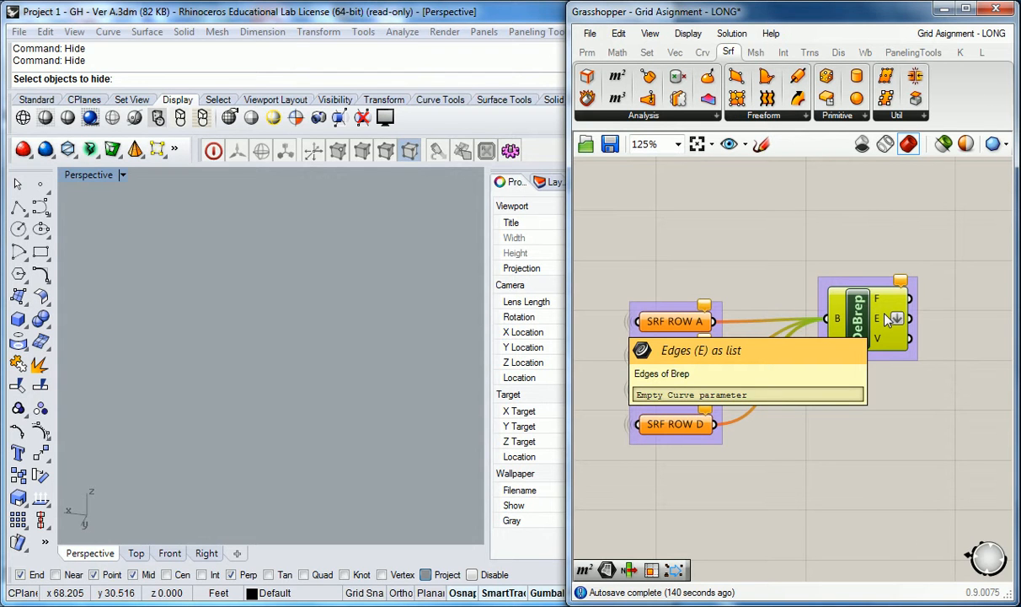
{"action": "left_click", "coordinate": [795, 250]}
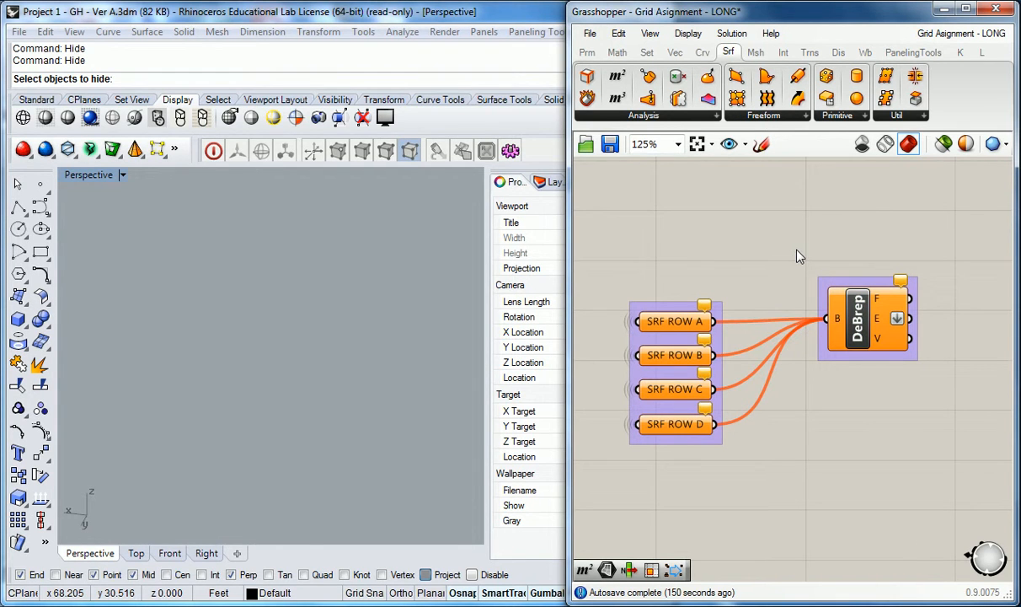
Step: Widen the Grasshopper window over the Rhino viewport so that all four row groups fit in view
{"action": "scroll", "coordinate": [799, 256], "scroll_direction": "down", "scroll_amount": 8}
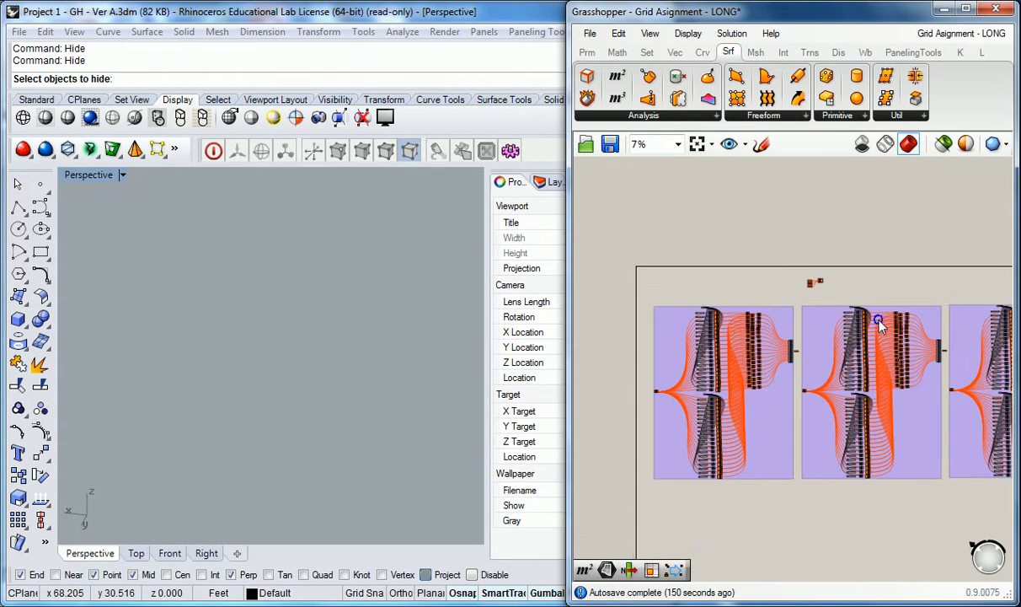
{"action": "scroll", "coordinate": [697, 291], "scroll_direction": "down", "scroll_amount": 2}
{"action": "left_click_drag", "start_coordinate": [570, 227], "coordinate": [426, 228]}
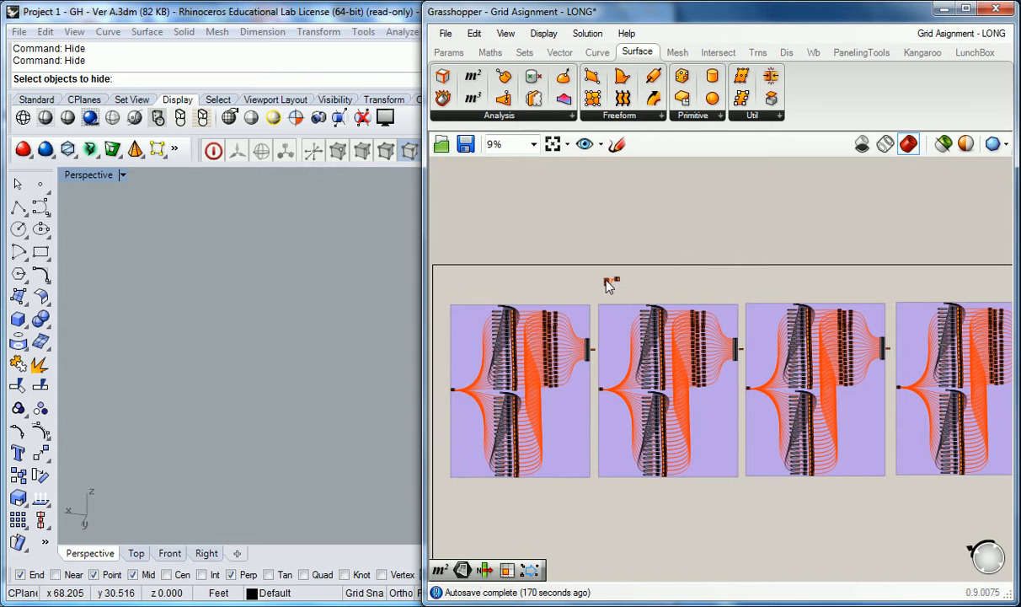
{"action": "scroll", "coordinate": [615, 286], "scroll_direction": "up", "scroll_amount": 2}
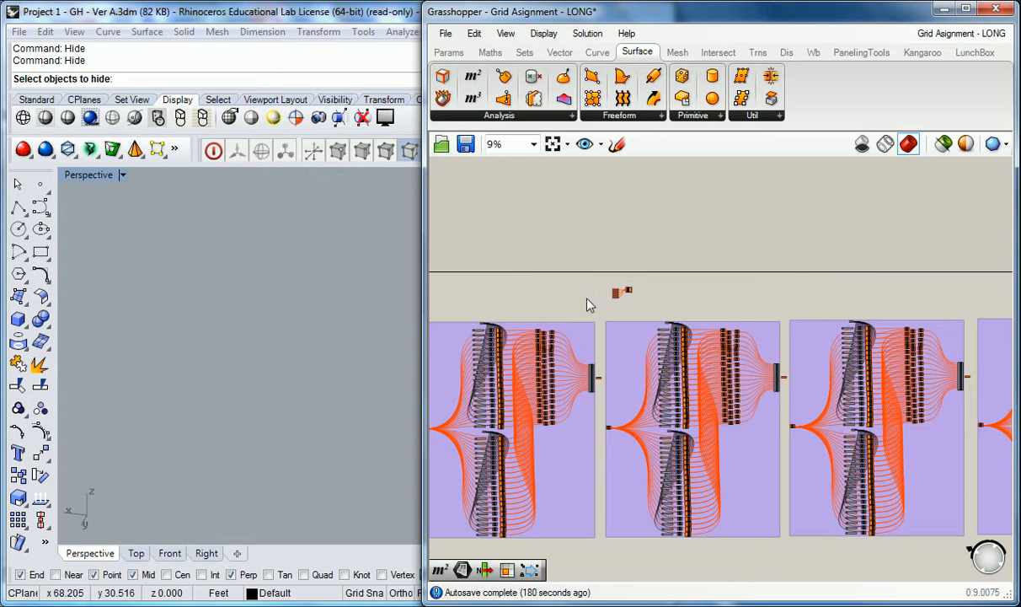
{"action": "left_click_drag", "start_coordinate": [425, 249], "coordinate": [369, 247]}
{"action": "right_click_drag", "start_coordinate": [574, 288], "coordinate": [628, 289]}
{"action": "scroll", "coordinate": [618, 295], "scroll_direction": "down", "scroll_amount": 1}
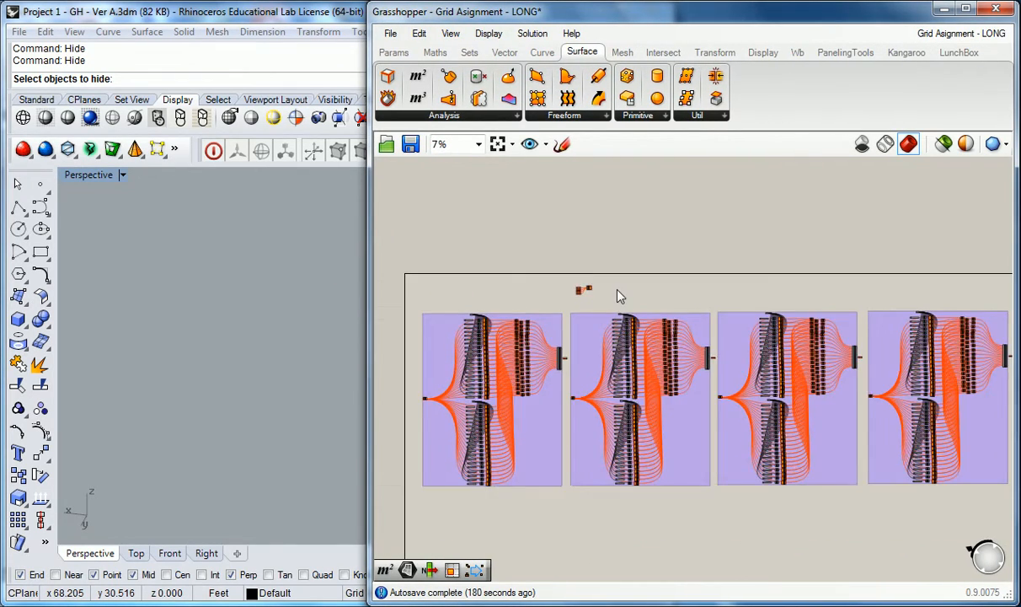
Step: Examine how the +0 value and the 0 slider feed the first Addition component and its Item component
{"action": "scroll", "coordinate": [468, 337], "scroll_direction": "up", "scroll_amount": 10}
{"action": "left_click", "coordinate": [619, 253]}
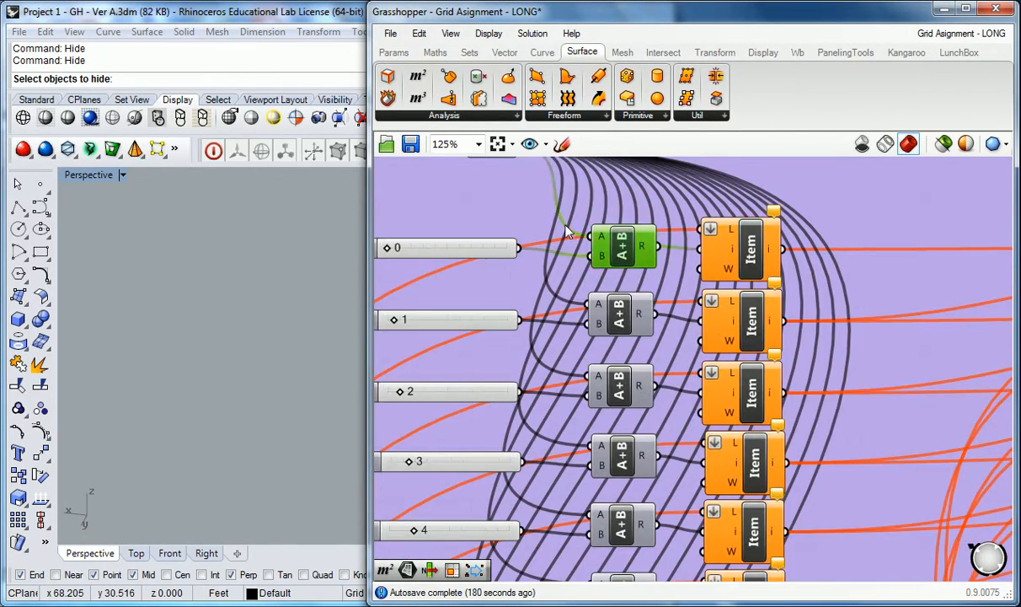
{"action": "right_click_drag", "start_coordinate": [533, 211], "coordinate": [577, 292]}
{"action": "scroll", "coordinate": [602, 312], "scroll_direction": "down", "scroll_amount": 2}
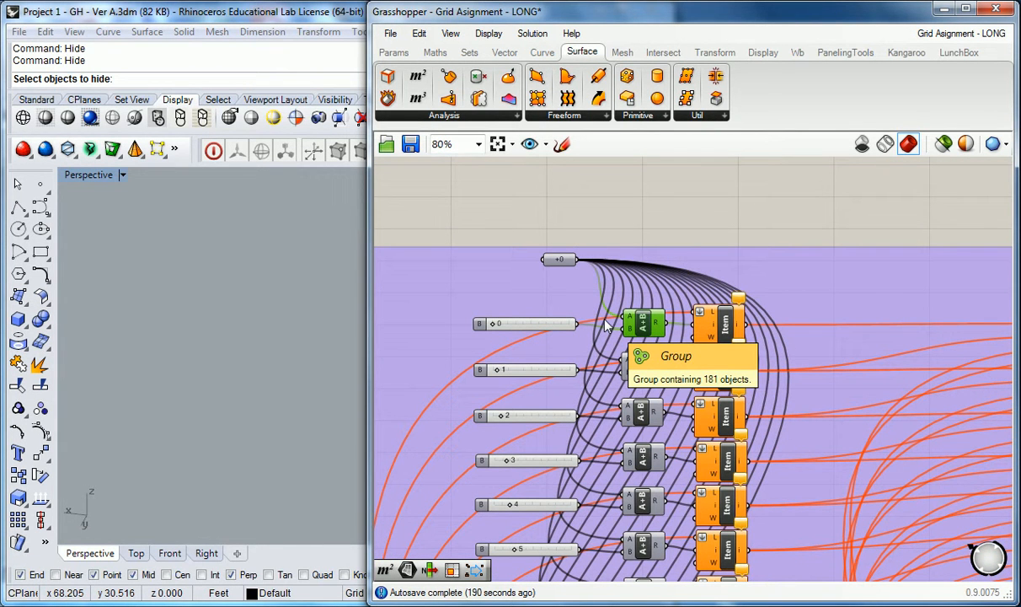
{"action": "left_click", "coordinate": [692, 223]}
{"action": "scroll", "coordinate": [696, 218], "scroll_direction": "down", "scroll_amount": 7}
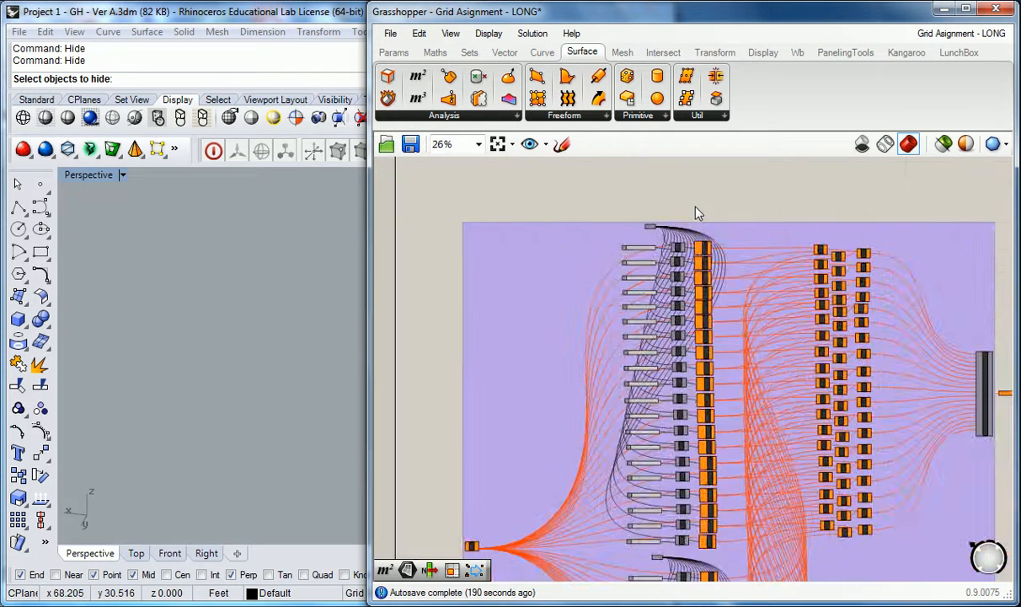
Step: Copy all four row groups and the SRF ROW and DeBrep components into the Grid Asignment definition, placing them below its existing components
{"action": "scroll", "coordinate": [824, 231], "scroll_direction": "down", "scroll_amount": 2}
{"action": "right_click_drag", "start_coordinate": [833, 230], "coordinate": [660, 264]}
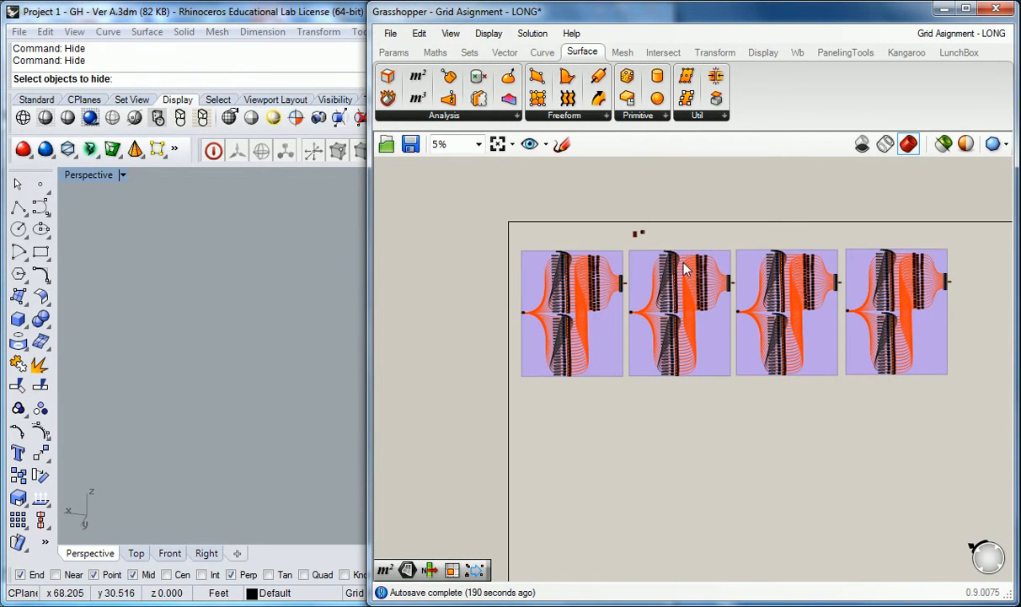
{"action": "right_click_drag", "start_coordinate": [751, 236], "coordinate": [701, 280]}
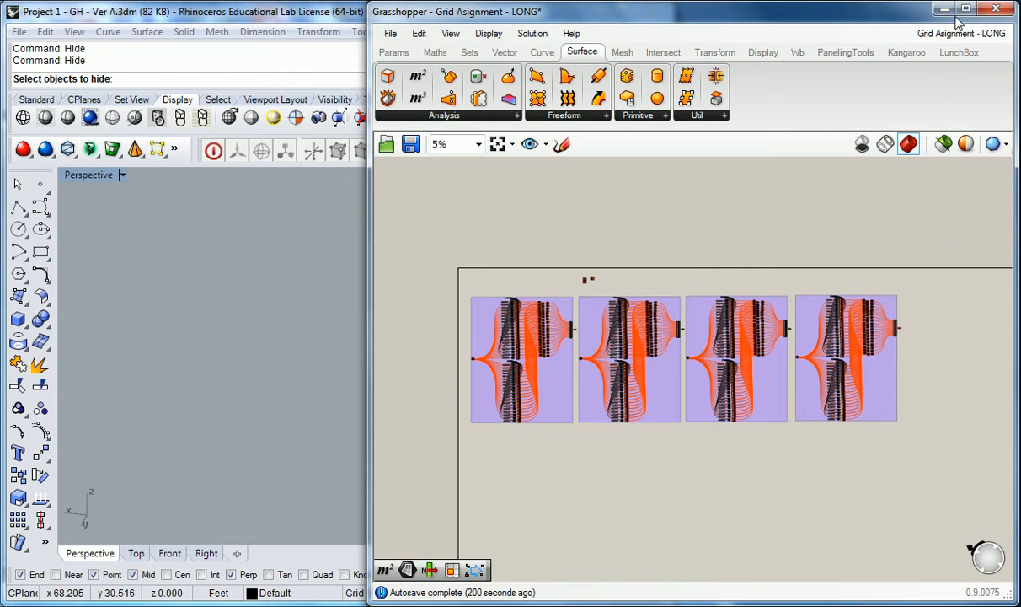
{"action": "left_click_drag", "start_coordinate": [953, 400], "coordinate": [449, 234]}
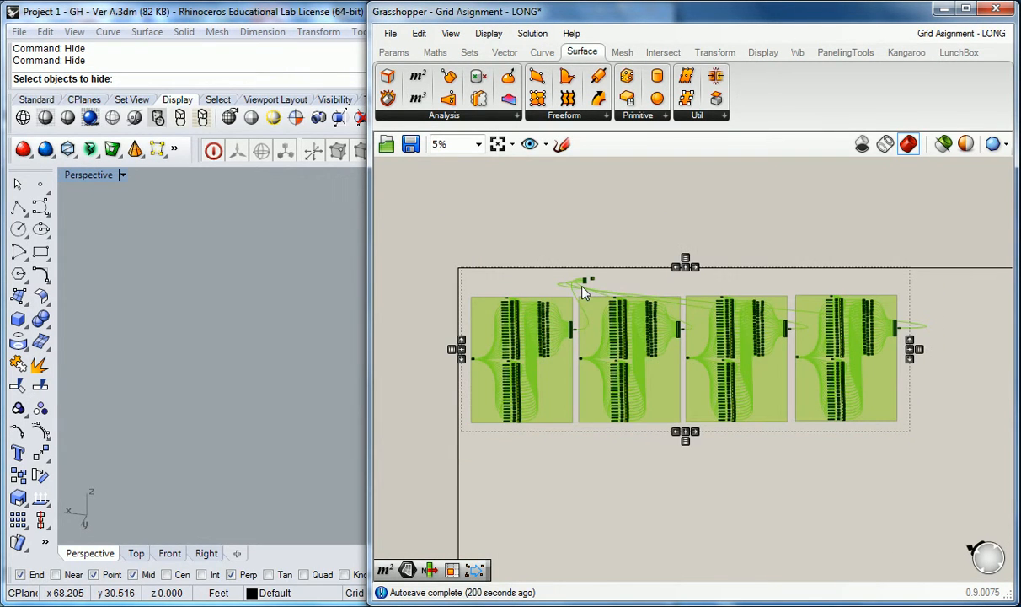
{"action": "left_click", "coordinate": [898, 34]}
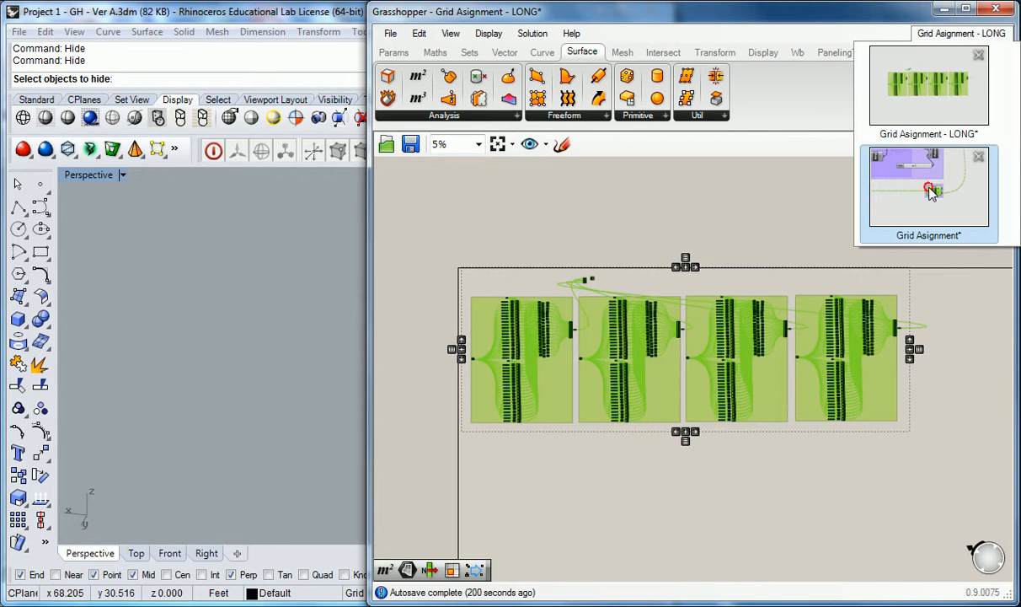
{"action": "left_click", "coordinate": [883, 177]}
{"action": "scroll", "coordinate": [758, 286], "scroll_direction": "down", "scroll_amount": 8}
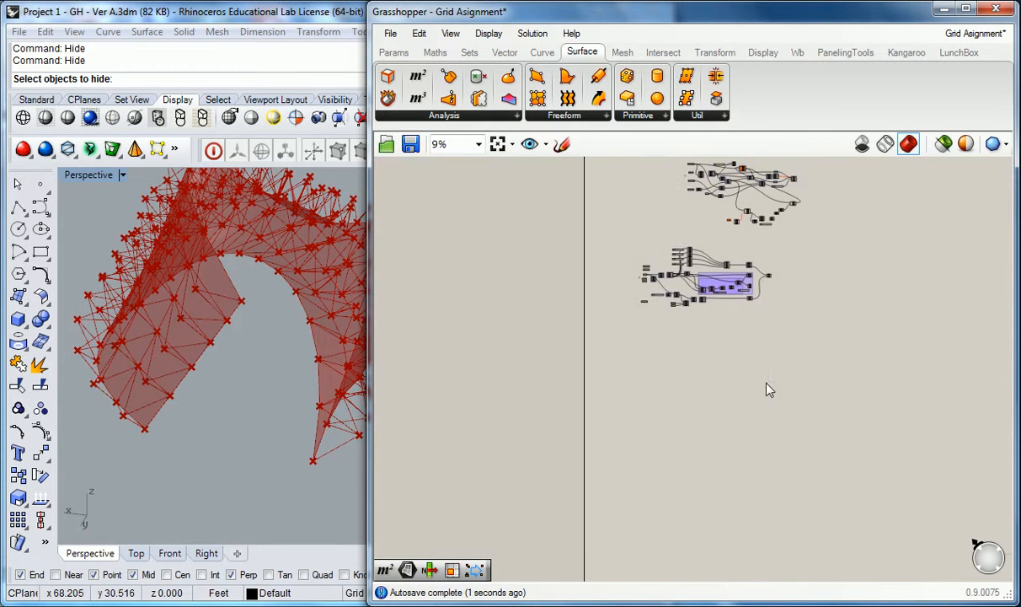
{"action": "scroll", "coordinate": [701, 386], "scroll_direction": "down", "scroll_amount": 2}
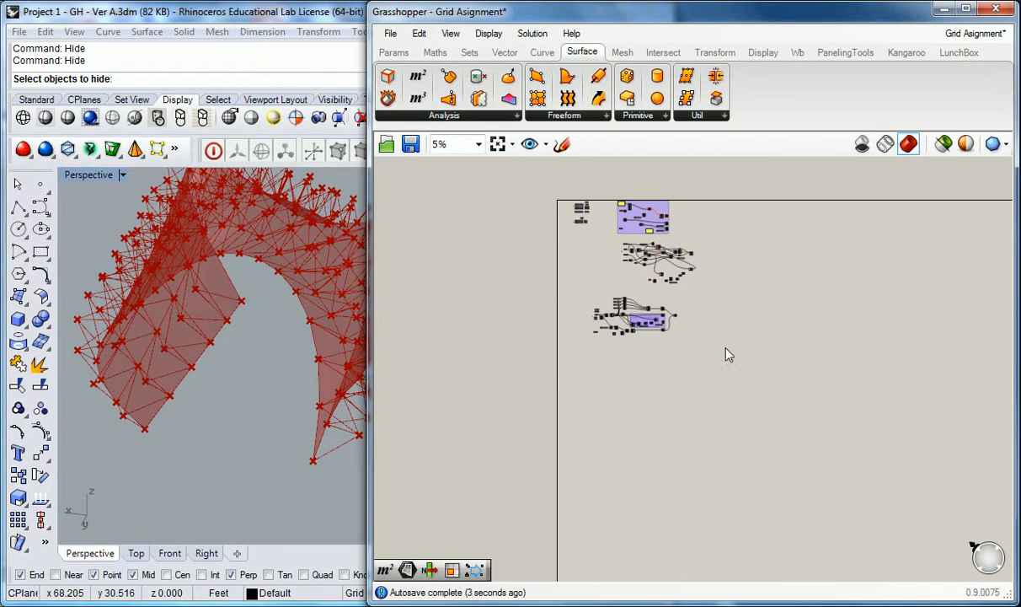
{"action": "key", "text": "ctrl+v"}
{"action": "left_click_drag", "start_coordinate": [703, 249], "coordinate": [749, 406]}
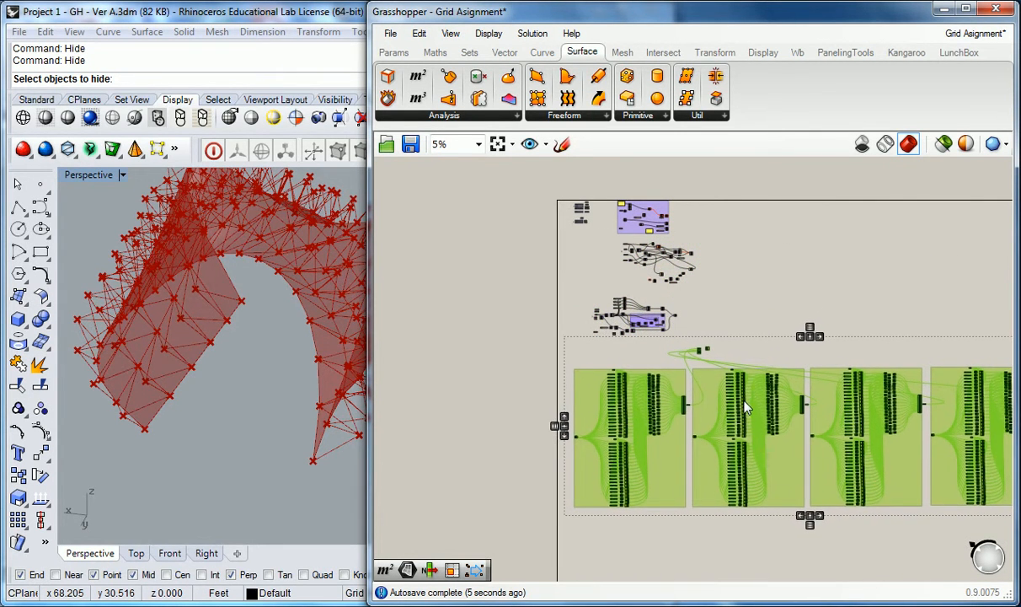
{"action": "left_click", "coordinate": [741, 324]}
Step: Inspect the Area component at the start of the first pasted row group and its empty Geometry input
{"action": "scroll", "coordinate": [685, 350], "scroll_direction": "up", "scroll_amount": 3}
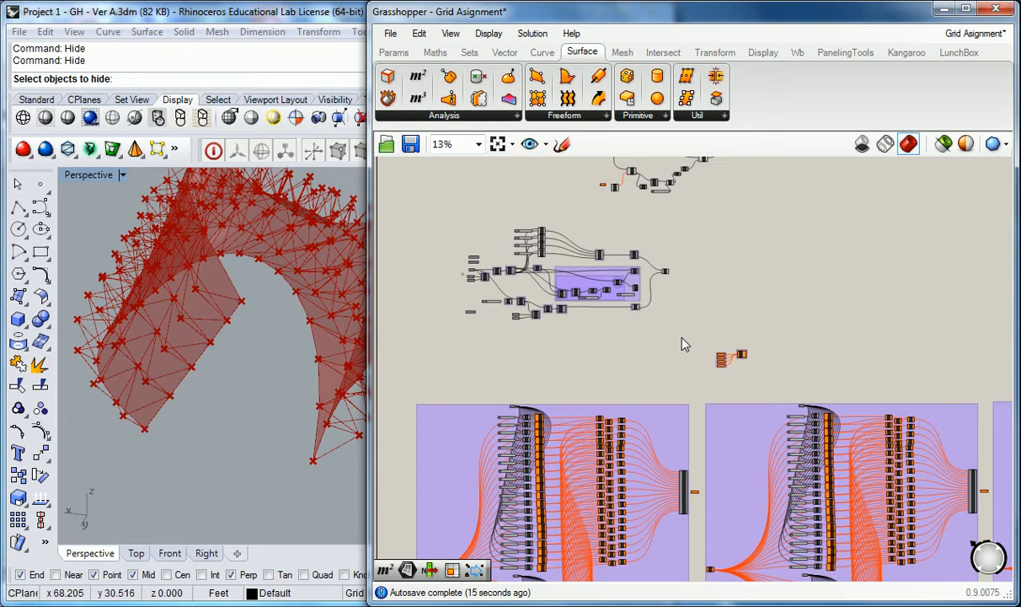
{"action": "right_click_drag", "start_coordinate": [558, 401], "coordinate": [597, 309]}
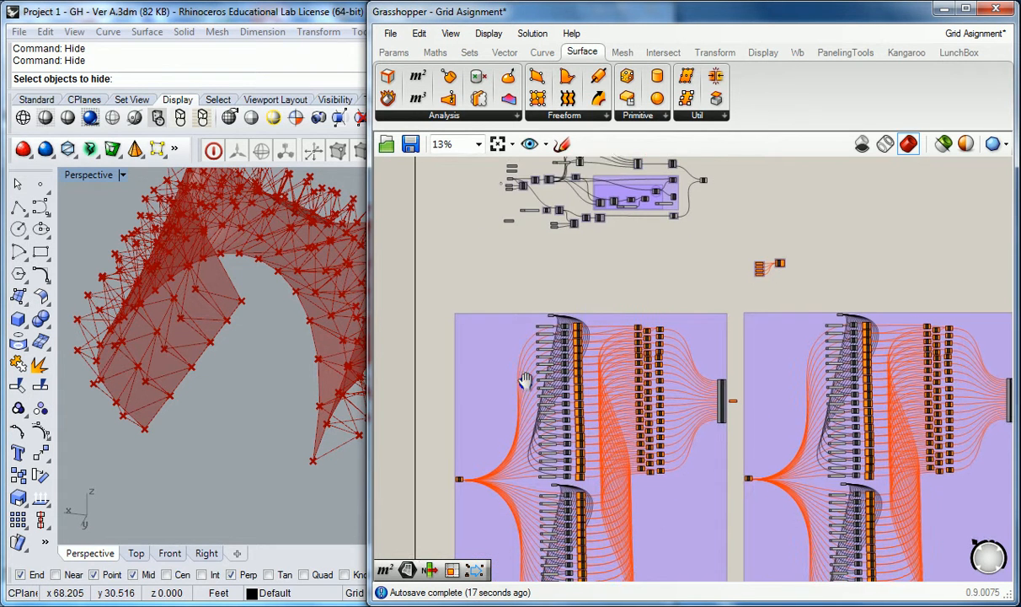
{"action": "right_click_drag", "start_coordinate": [523, 394], "coordinate": [554, 345]}
{"action": "scroll", "coordinate": [516, 371], "scroll_direction": "up", "scroll_amount": 1}
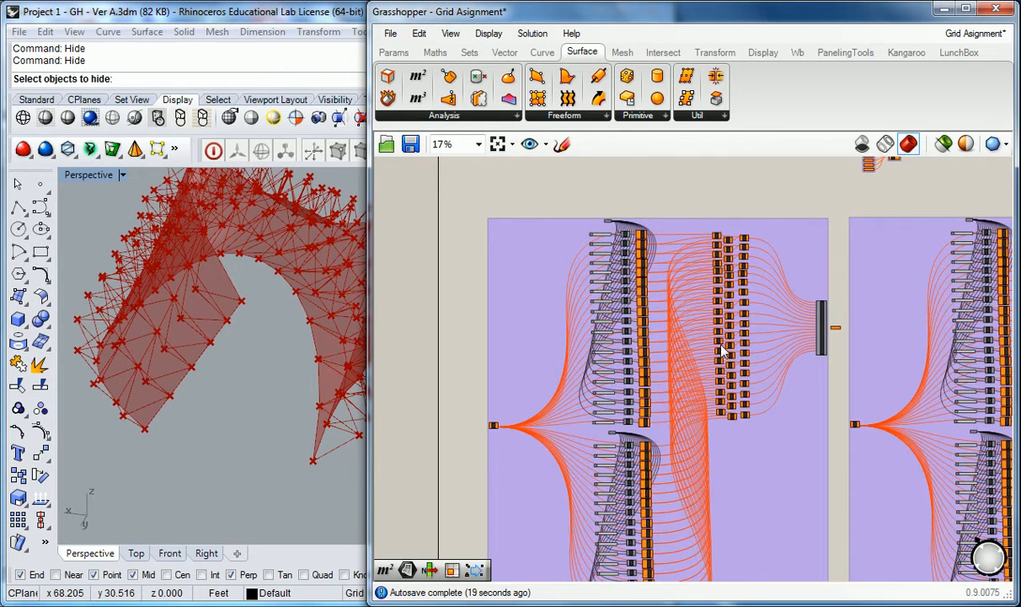
{"action": "scroll", "coordinate": [699, 346], "scroll_direction": "down", "scroll_amount": 2}
{"action": "scroll", "coordinate": [597, 381], "scroll_direction": "up", "scroll_amount": 5}
{"action": "scroll", "coordinate": [595, 377], "scroll_direction": "up", "scroll_amount": 5}
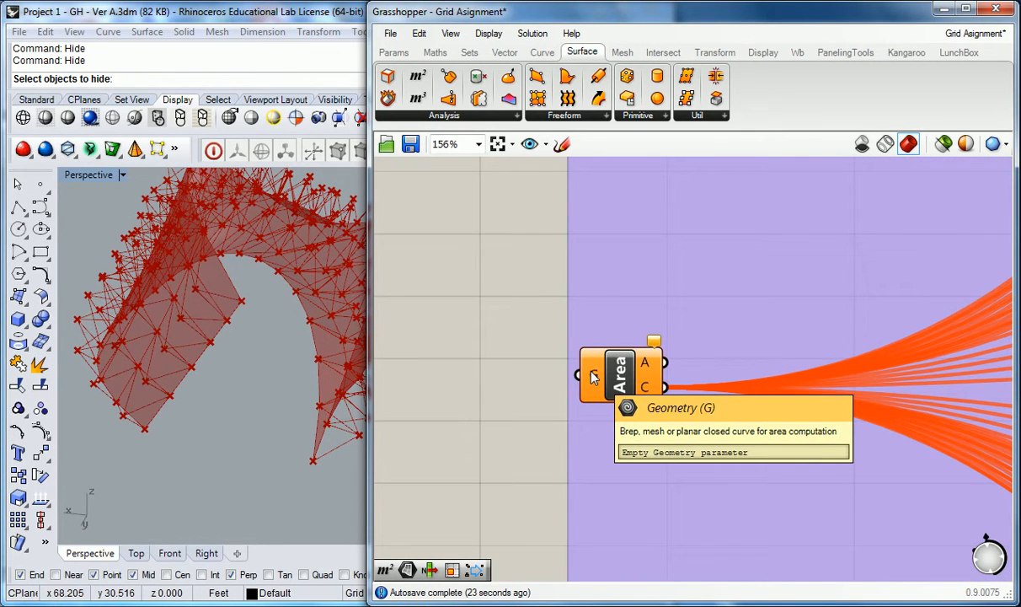
{"action": "left_click", "coordinate": [620, 375]}
{"action": "scroll", "coordinate": [620, 376], "scroll_direction": "down", "scroll_amount": 5}
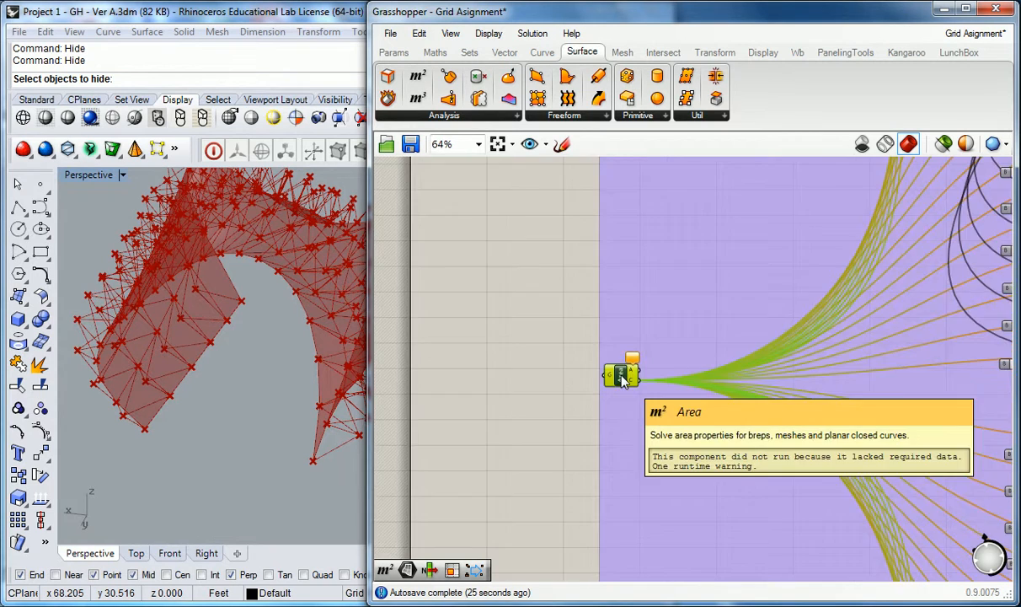
Step: Examine the first pasted row group's Addition components and the existing Area component whose centroids feed the Line component
{"action": "right_click_drag", "start_coordinate": [748, 329], "coordinate": [624, 427]}
{"action": "right_click_drag", "start_coordinate": [669, 238], "coordinate": [637, 417]}
{"action": "scroll", "coordinate": [644, 330], "scroll_direction": "up", "scroll_amount": 4}
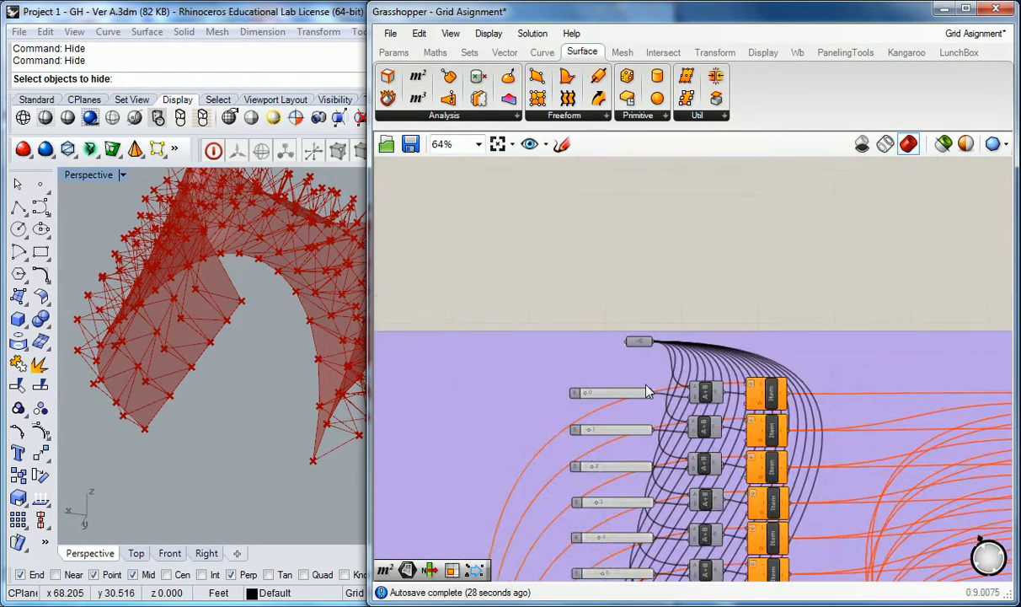
{"action": "scroll", "coordinate": [644, 391], "scroll_direction": "up", "scroll_amount": 2}
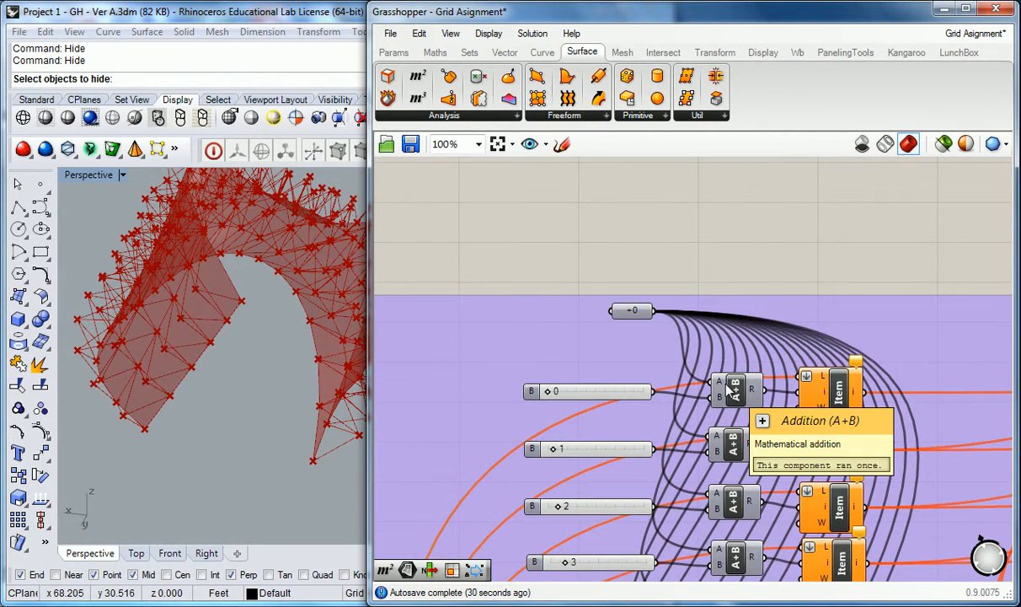
{"action": "scroll", "coordinate": [729, 390], "scroll_direction": "down", "scroll_amount": 4}
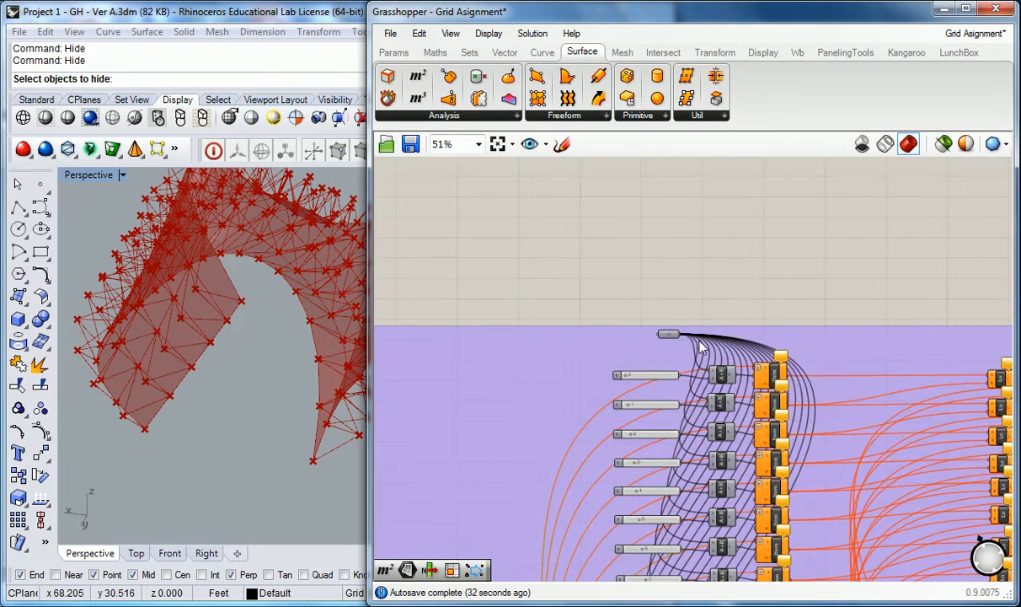
{"action": "right_click_drag", "start_coordinate": [699, 216], "coordinate": [647, 322]}
{"action": "scroll", "coordinate": [666, 319], "scroll_direction": "up", "scroll_amount": 2}
{"action": "right_click_drag", "start_coordinate": [885, 368], "coordinate": [594, 317]}
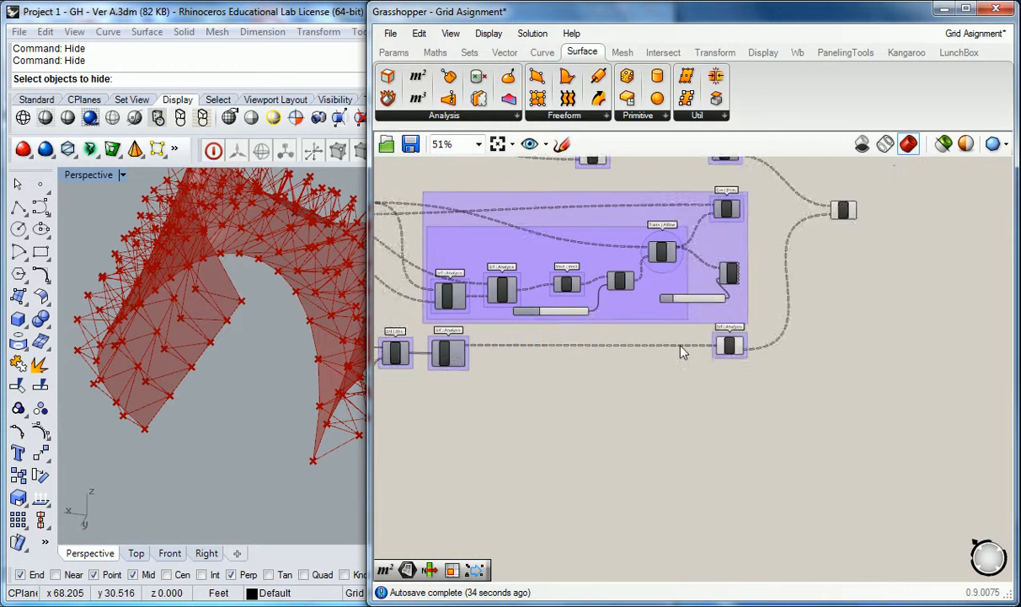
{"action": "scroll", "coordinate": [725, 346], "scroll_direction": "up", "scroll_amount": 2}
{"action": "left_click", "coordinate": [735, 347]}
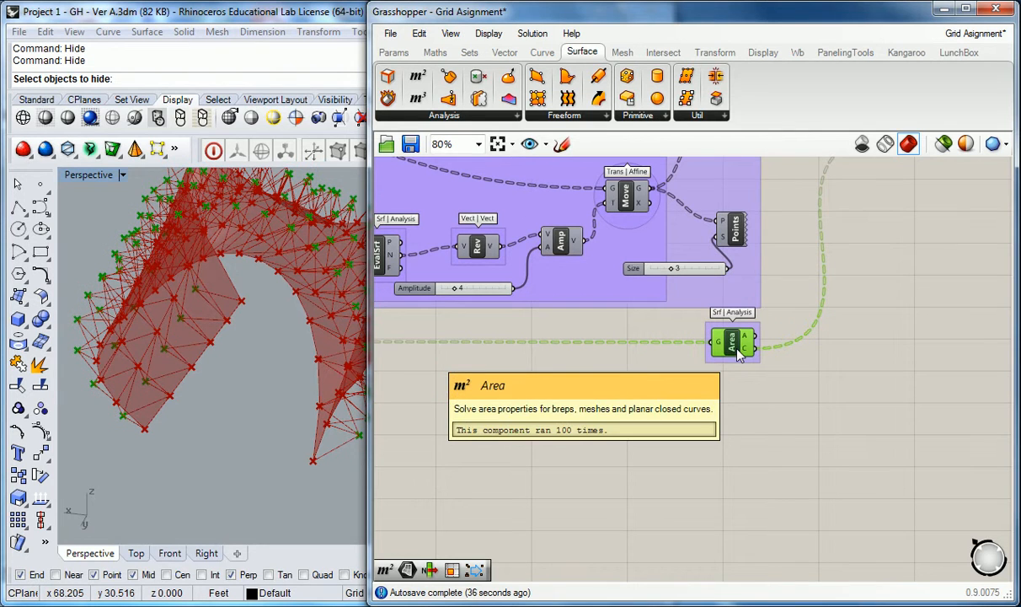
{"action": "mouse_move", "coordinate": [748, 354]}
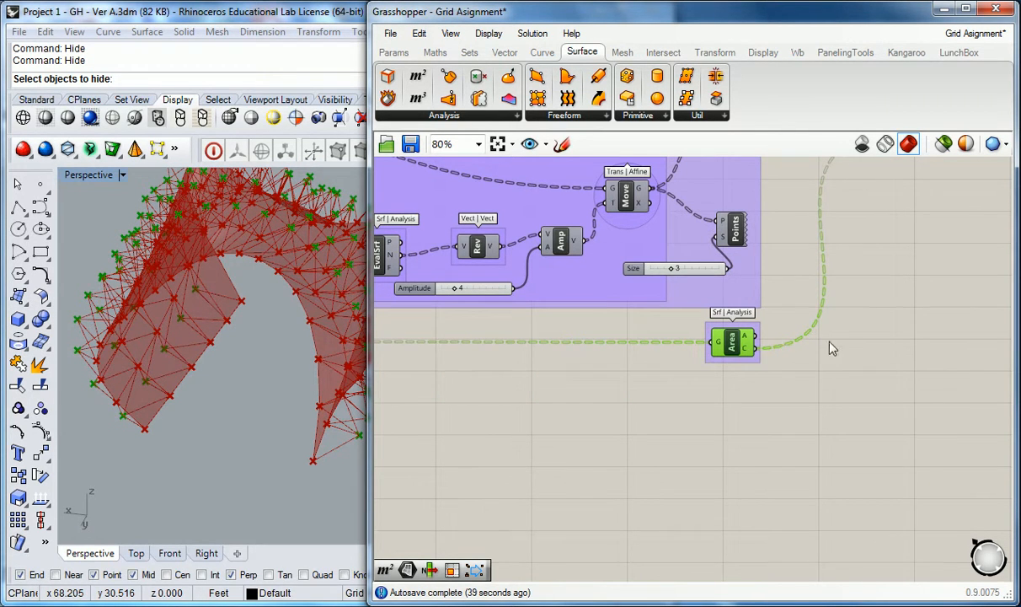
{"action": "right_click_drag", "start_coordinate": [852, 311], "coordinate": [691, 442]}
{"action": "mouse_move", "coordinate": [748, 268]}
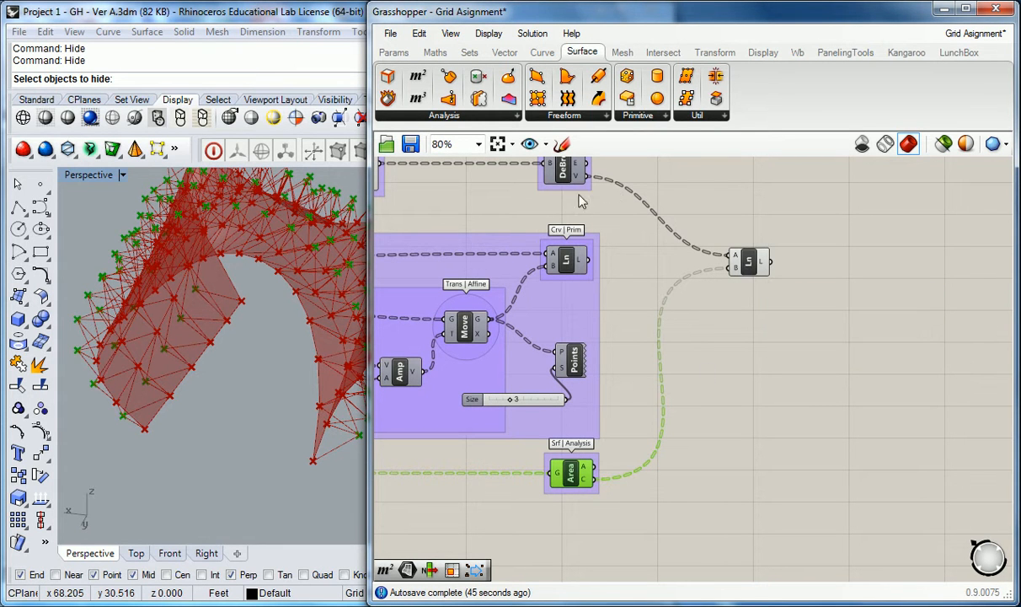
Step: Place a Point parameter beside the existing Area component and feed it from that component's Centroid output
{"action": "scroll", "coordinate": [674, 304], "scroll_direction": "down", "scroll_amount": 5}
{"action": "scroll", "coordinate": [538, 383], "scroll_direction": "up", "scroll_amount": 3}
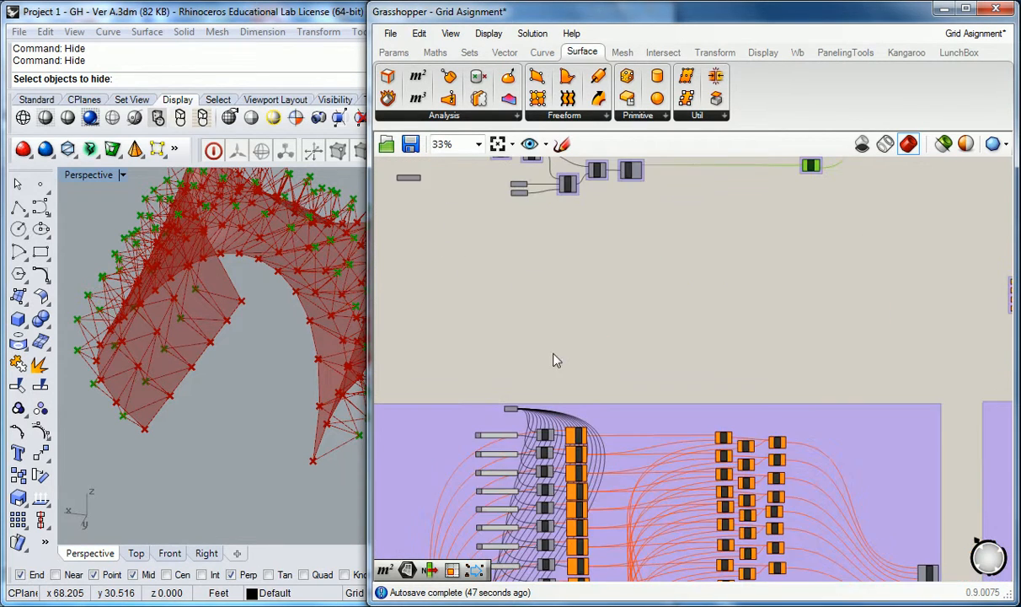
{"action": "scroll", "coordinate": [576, 342], "scroll_direction": "down", "scroll_amount": 2}
{"action": "scroll", "coordinate": [730, 247], "scroll_direction": "up", "scroll_amount": 7}
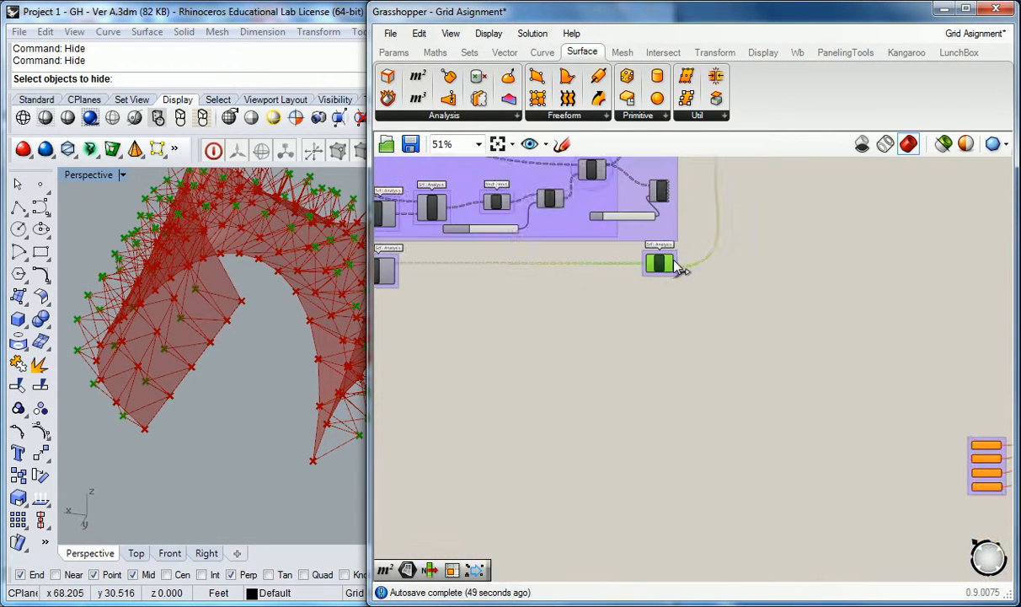
{"action": "left_click", "coordinate": [394, 52]}
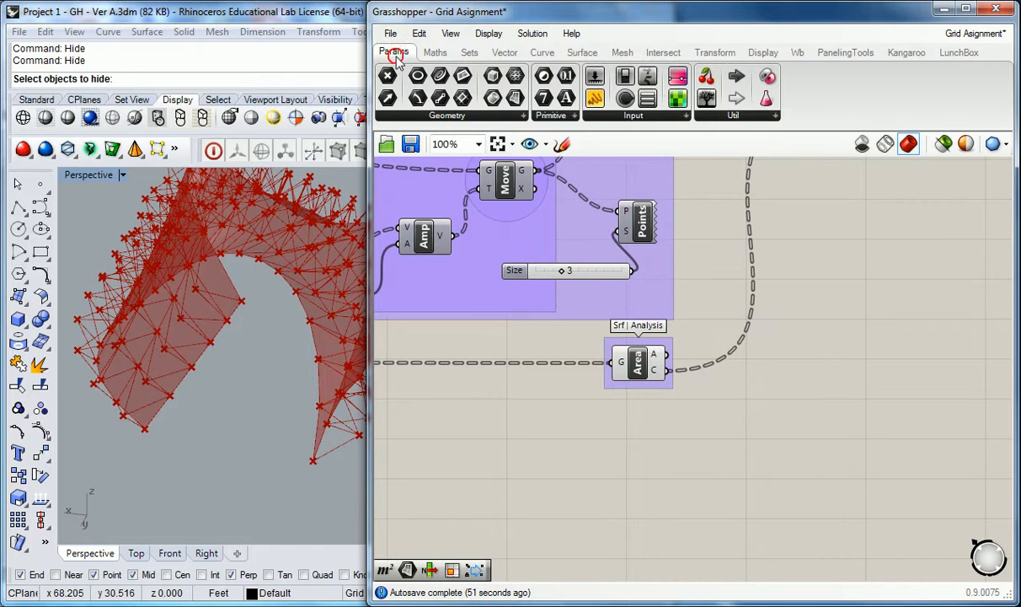
{"action": "left_click_drag", "start_coordinate": [418, 75], "coordinate": [745, 398]}
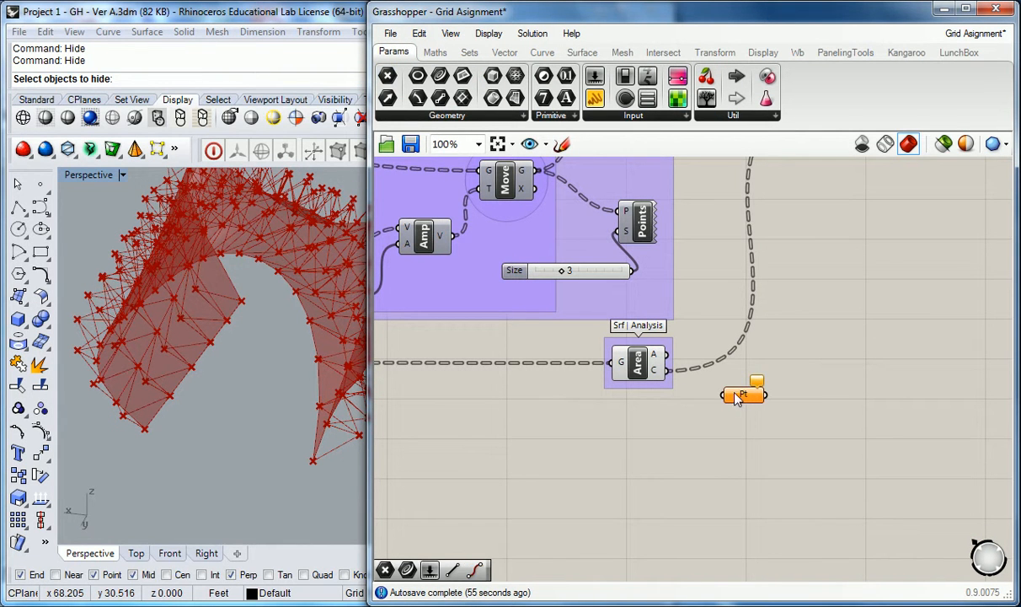
{"action": "left_click_drag", "start_coordinate": [668, 370], "coordinate": [725, 394]}
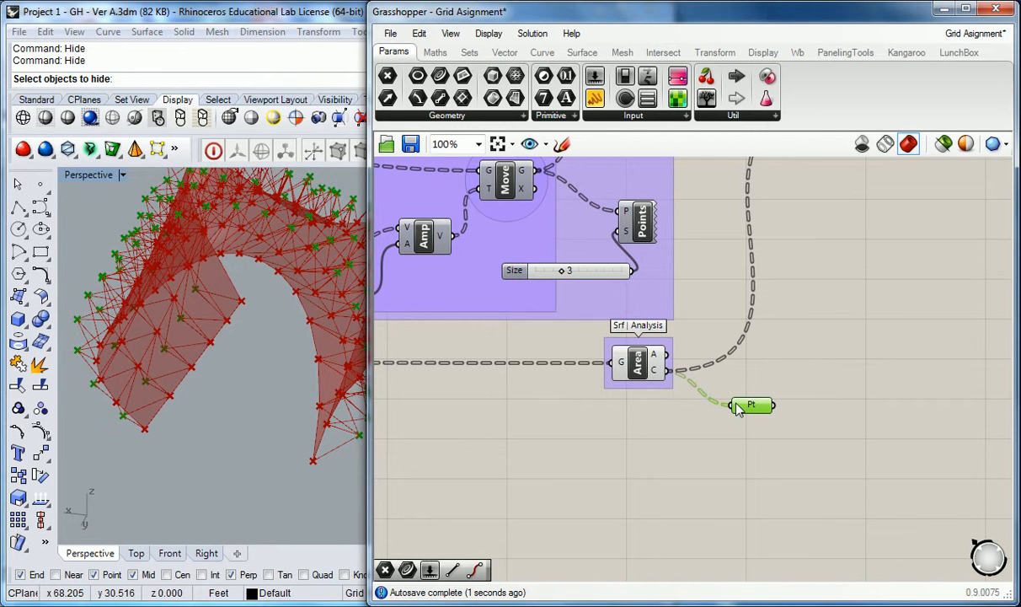
{"action": "mouse_move", "coordinate": [737, 409]}
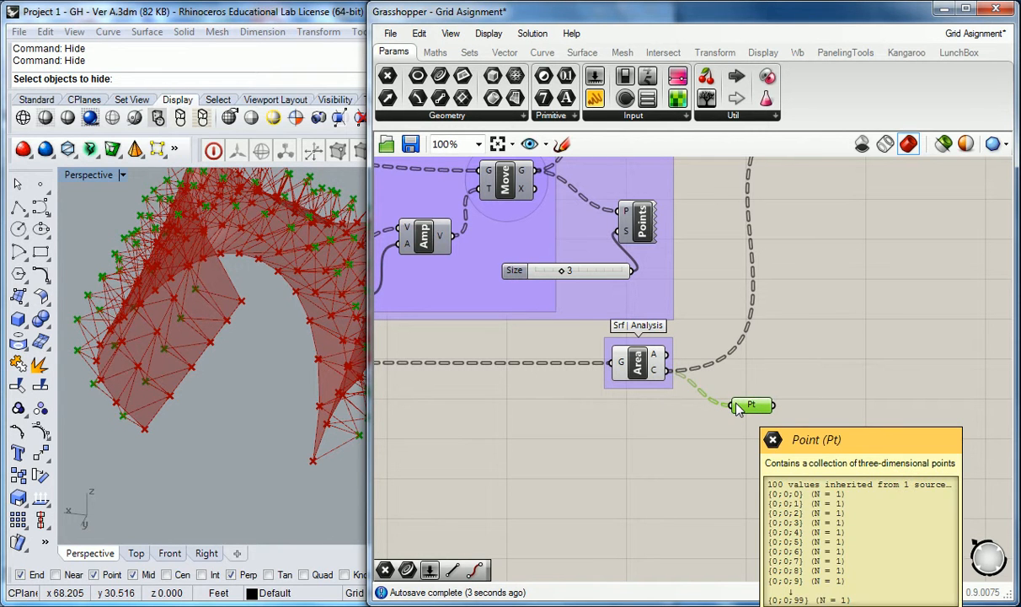
Step: Inspect the Geometry input of the Area component that starts the first pasted row group
{"action": "scroll", "coordinate": [730, 417], "scroll_direction": "down", "scroll_amount": 10}
{"action": "right_click_drag", "start_coordinate": [640, 510], "coordinate": [701, 310]}
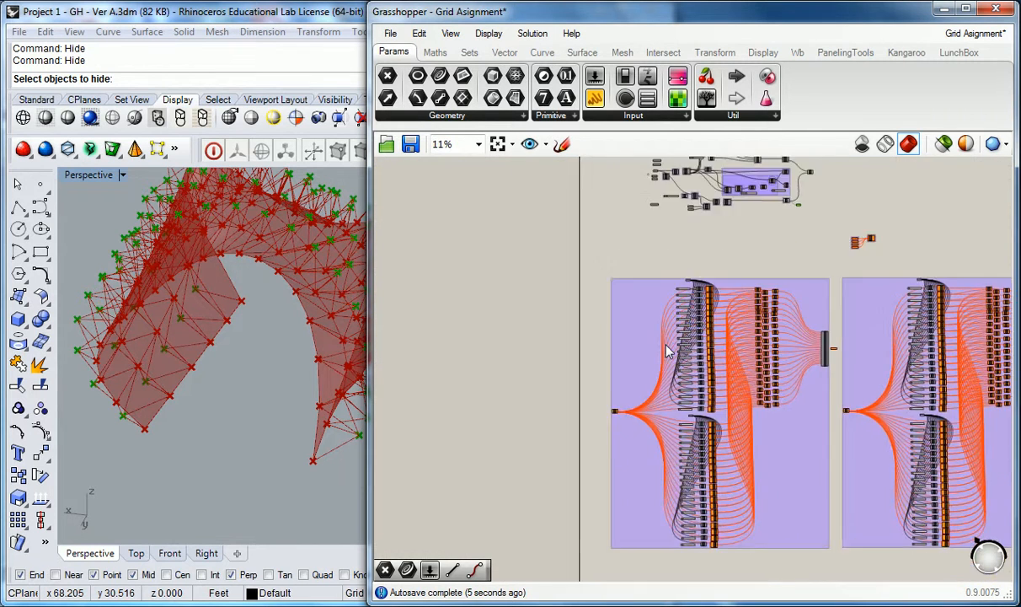
{"action": "scroll", "coordinate": [620, 409], "scroll_direction": "up", "scroll_amount": 12}
{"action": "mouse_move", "coordinate": [529, 443]}
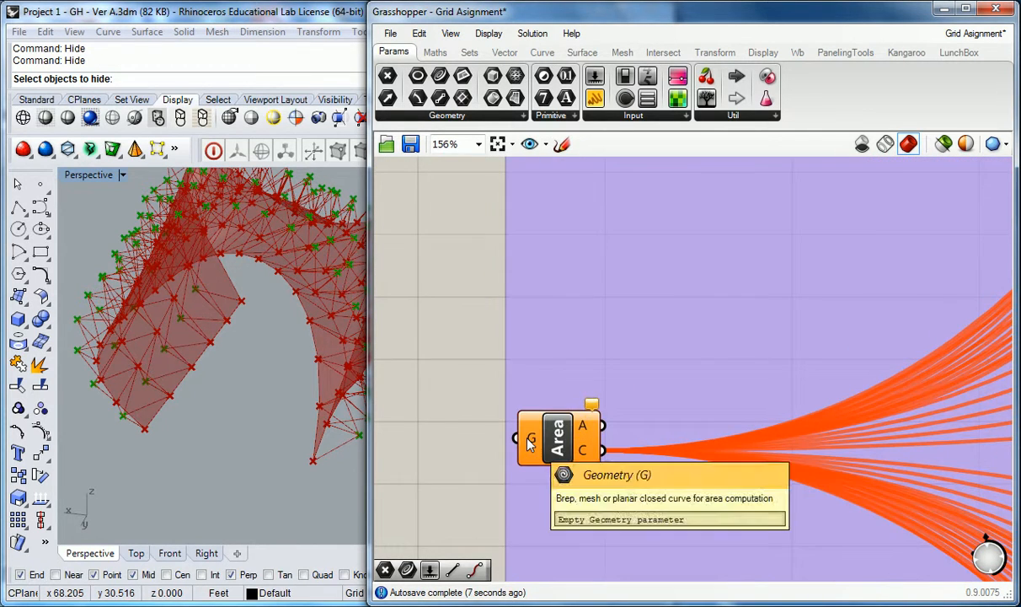
{"action": "scroll", "coordinate": [528, 443], "scroll_direction": "down", "scroll_amount": 3}
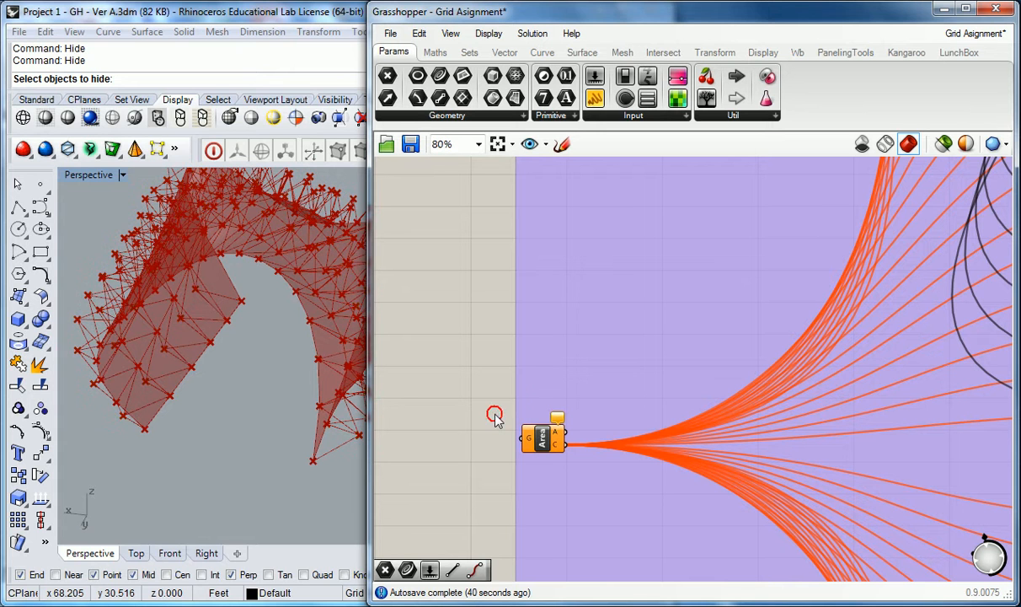
{"action": "scroll", "coordinate": [495, 418], "scroll_direction": "down", "scroll_amount": 4}
{"action": "scroll", "coordinate": [516, 424], "scroll_direction": "up", "scroll_amount": 1}
{"action": "left_click", "coordinate": [515, 424]}
{"action": "scroll", "coordinate": [516, 424], "scroll_direction": "down", "scroll_amount": 4}
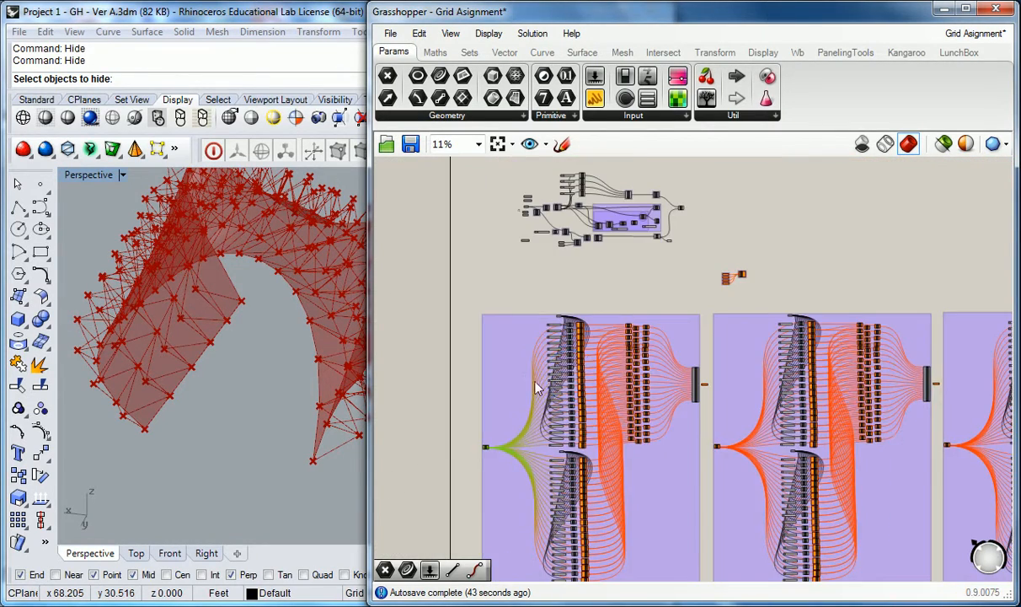
Step: Compare the existing Area component fed by DeBrep with the Area component in the first pasted row group
{"action": "scroll", "coordinate": [572, 298], "scroll_direction": "up", "scroll_amount": 8}
{"action": "right_click_drag", "start_coordinate": [516, 354], "coordinate": [459, 330]}
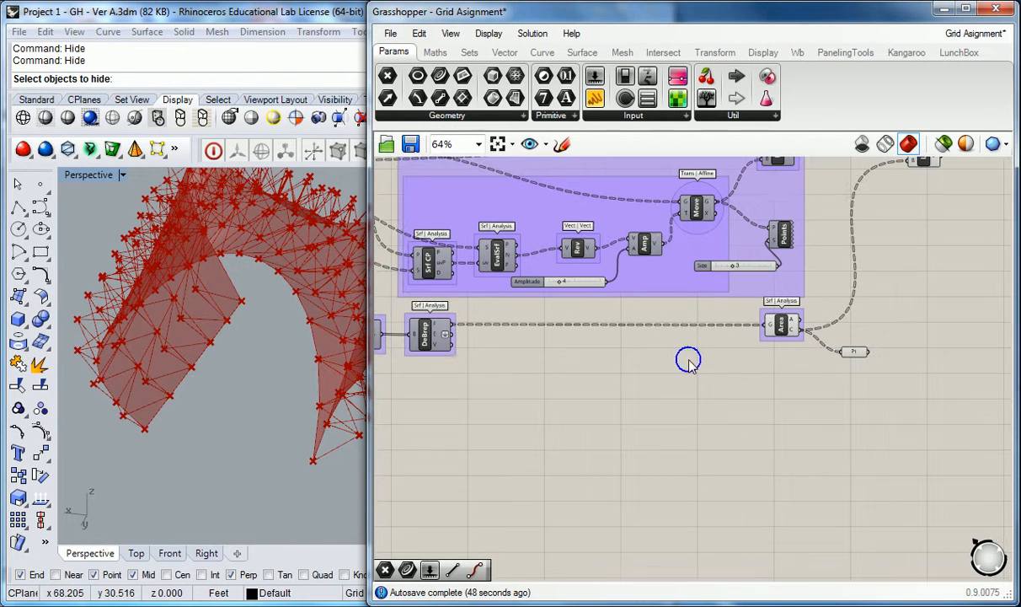
{"action": "left_click", "coordinate": [782, 331]}
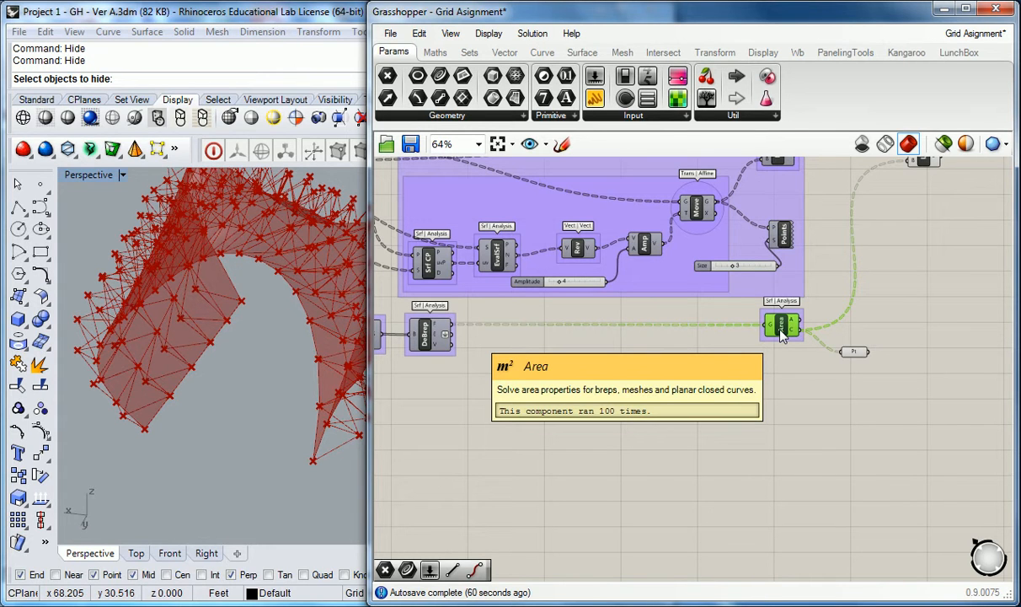
{"action": "scroll", "coordinate": [780, 335], "scroll_direction": "down", "scroll_amount": 6}
{"action": "right_click_drag", "start_coordinate": [627, 461], "coordinate": [672, 179]}
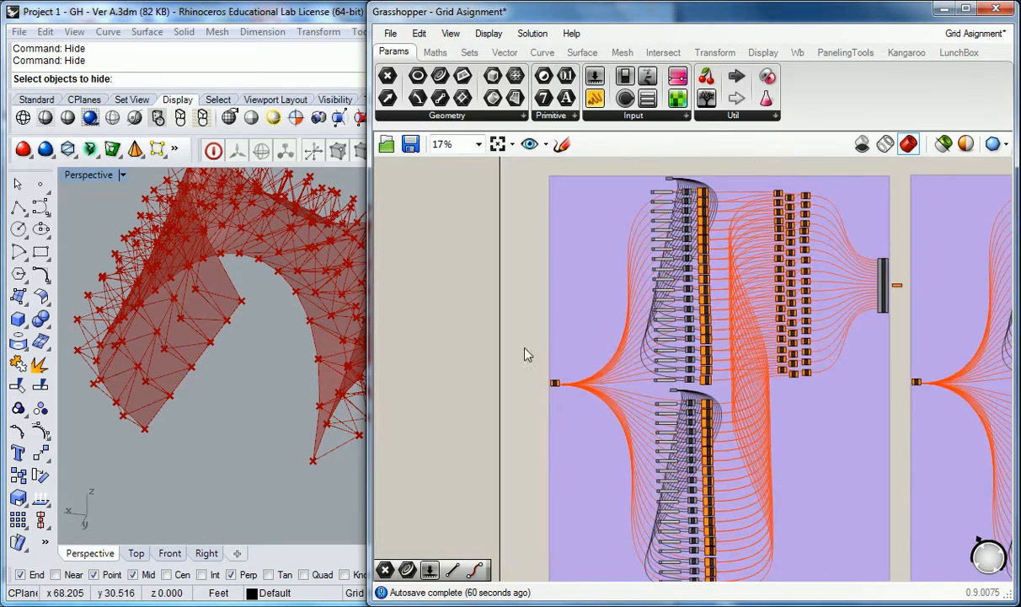
{"action": "scroll", "coordinate": [552, 376], "scroll_direction": "up", "scroll_amount": 7}
{"action": "scroll", "coordinate": [604, 430], "scroll_direction": "up", "scroll_amount": 3}
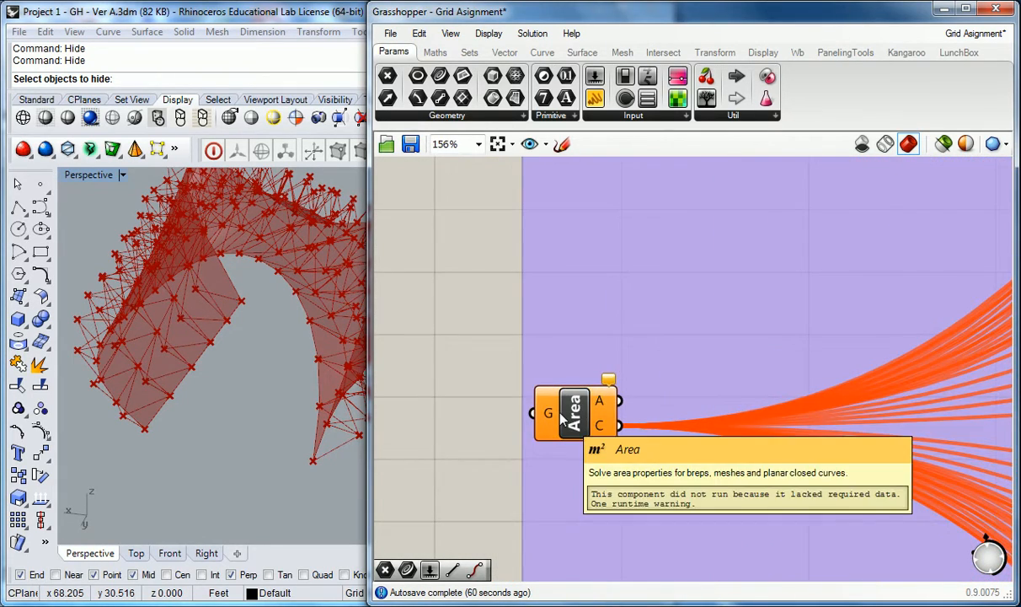
{"action": "scroll", "coordinate": [561, 420], "scroll_direction": "down", "scroll_amount": 4}
{"action": "scroll", "coordinate": [607, 392], "scroll_direction": "down", "scroll_amount": 3}
{"action": "right_click_drag", "start_coordinate": [607, 392], "coordinate": [540, 440]}
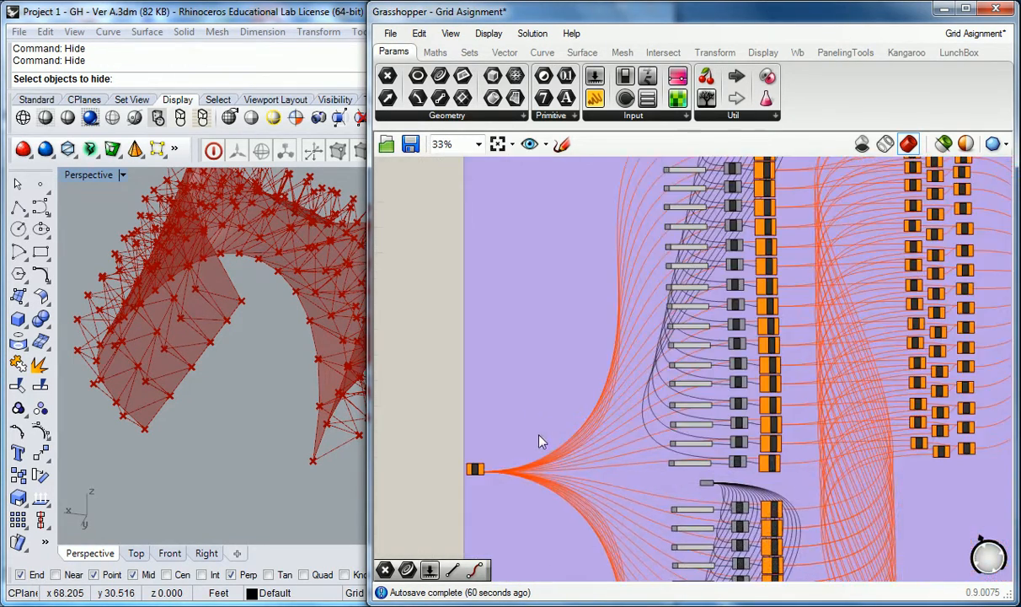
Step: Place a Surface parameter beside the existing DeBrep component and feed it from the Faces output
{"action": "scroll", "coordinate": [635, 334], "scroll_direction": "down", "scroll_amount": 2}
{"action": "right_click_drag", "start_coordinate": [692, 252], "coordinate": [624, 451]}
{"action": "right_click_drag", "start_coordinate": [740, 274], "coordinate": [723, 293]}
{"action": "scroll", "coordinate": [672, 227], "scroll_direction": "up", "scroll_amount": 4}
{"action": "scroll", "coordinate": [673, 231], "scroll_direction": "up", "scroll_amount": 2}
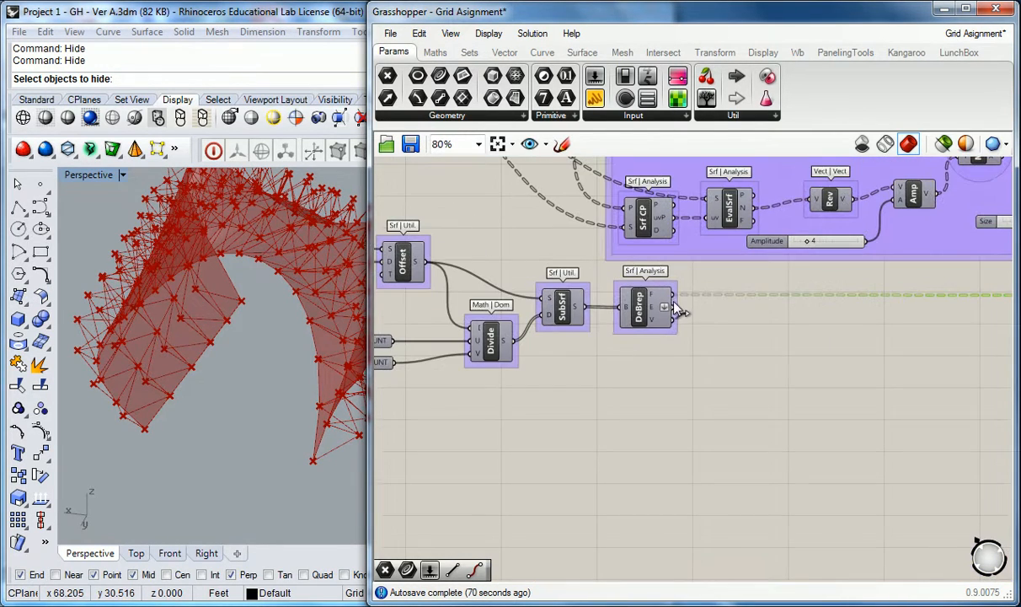
{"action": "left_click_drag", "start_coordinate": [514, 97], "coordinate": [754, 321]}
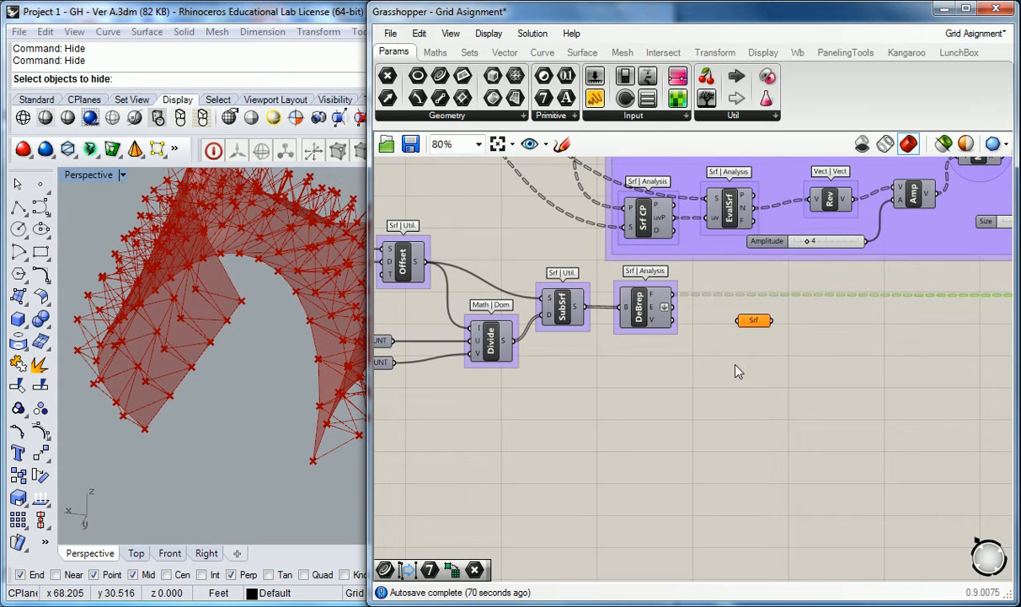
{"action": "scroll", "coordinate": [712, 360], "scroll_direction": "down", "scroll_amount": 6}
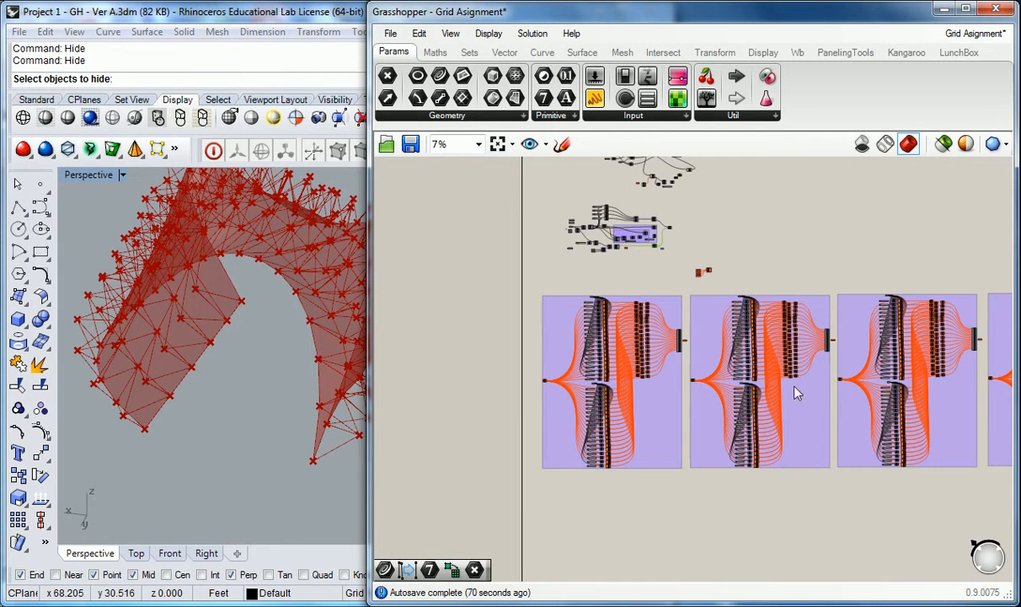
{"action": "scroll", "coordinate": [580, 427], "scroll_direction": "up", "scroll_amount": 5}
{"action": "scroll", "coordinate": [580, 426], "scroll_direction": "up", "scroll_amount": 4}
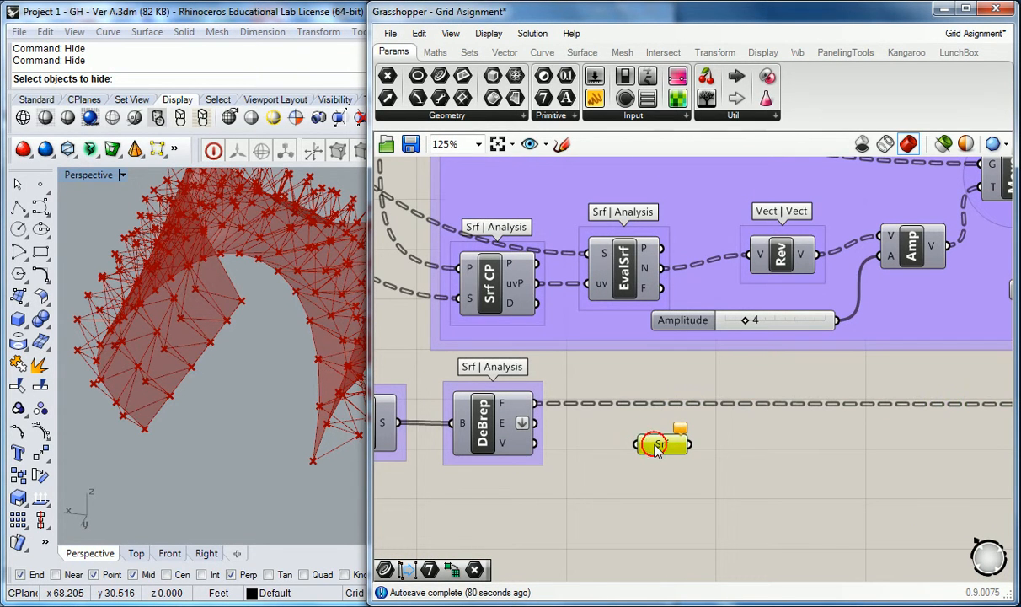
{"action": "left_click_drag", "start_coordinate": [536, 403], "coordinate": [634, 444]}
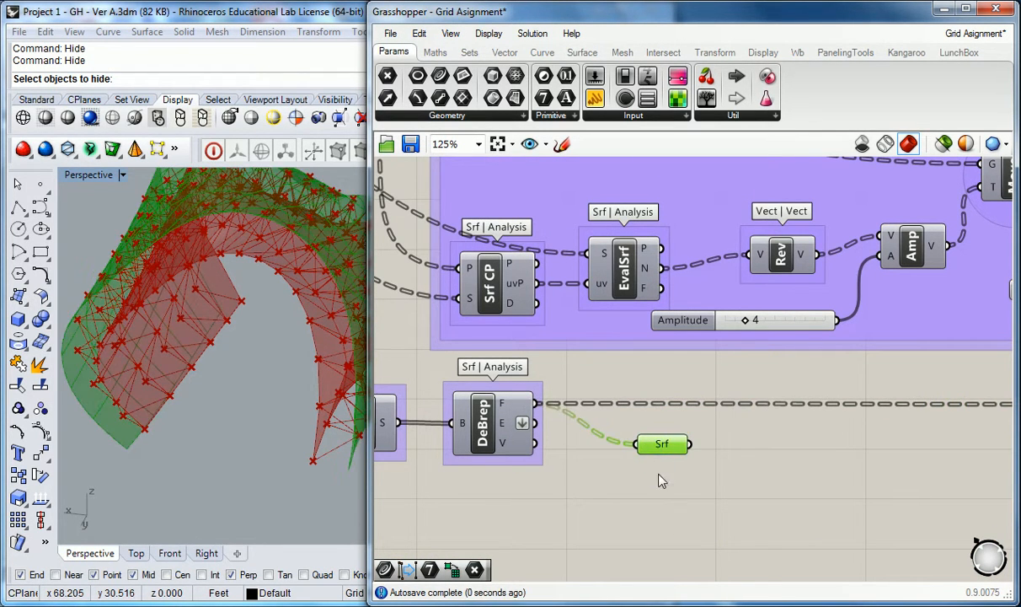
Step: Duplicate the Surface parameter three times, keeping each copy wired to the DeBrep Faces output
{"action": "left_click", "coordinate": [643, 469]}
{"action": "left_click", "coordinate": [657, 447]}
{"action": "key", "text": "ctrl+c"}
{"action": "key", "text": "ctrl+v"}
{"action": "key", "text": "ctrl+v"}
{"action": "key", "text": "ctrl+v"}
{"action": "right_click_drag", "start_coordinate": [696, 439], "coordinate": [712, 369]}
Step: Turn off the viewport preview of all four Surface parameters
{"action": "left_click", "coordinate": [708, 356]}
{"action": "left_click_drag", "start_coordinate": [753, 358], "coordinate": [674, 444]}
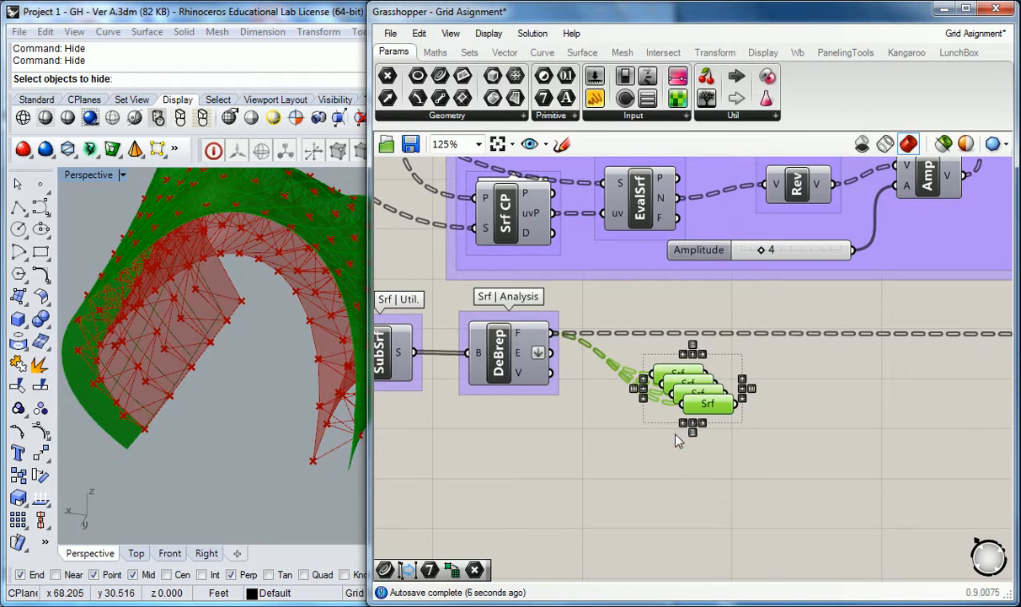
{"action": "middle_click", "coordinate": [696, 411]}
{"action": "left_click", "coordinate": [710, 332]}
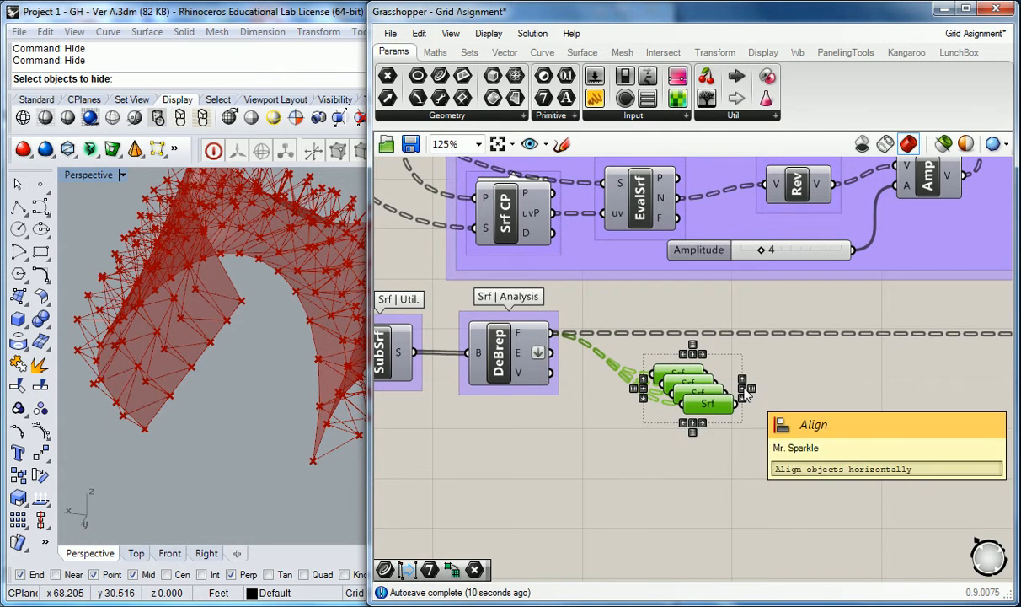
Step: Move the four Surface parameters down beside the Area component at the start of the first pasted row group
{"action": "scroll", "coordinate": [708, 384], "scroll_direction": "down", "scroll_amount": 3}
{"action": "right_click_drag", "start_coordinate": [736, 481], "coordinate": [768, 221]}
{"action": "scroll", "coordinate": [723, 333], "scroll_direction": "down", "scroll_amount": 7}
{"action": "left_click_drag", "start_coordinate": [747, 180], "coordinate": [553, 455]}
{"action": "scroll", "coordinate": [553, 439], "scroll_direction": "up", "scroll_amount": 6}
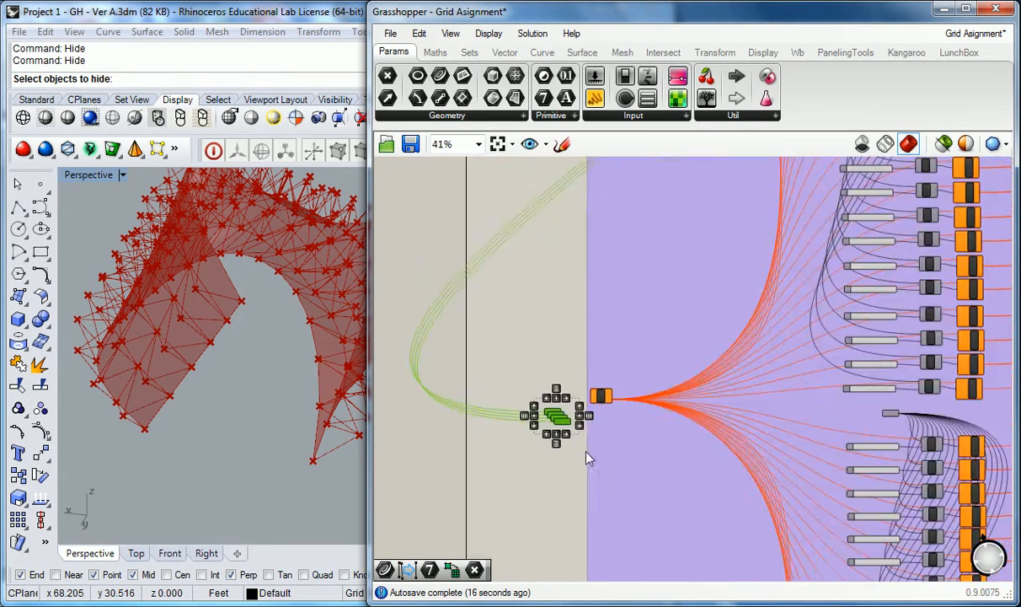
Step: Separate one Surface parameter from the stack and connect it to the Geometry input of the first row group's Area component
{"action": "scroll", "coordinate": [552, 381], "scroll_direction": "up", "scroll_amount": 2}
{"action": "left_click", "coordinate": [540, 326]}
{"action": "left_click_drag", "start_coordinate": [506, 412], "coordinate": [632, 358]}
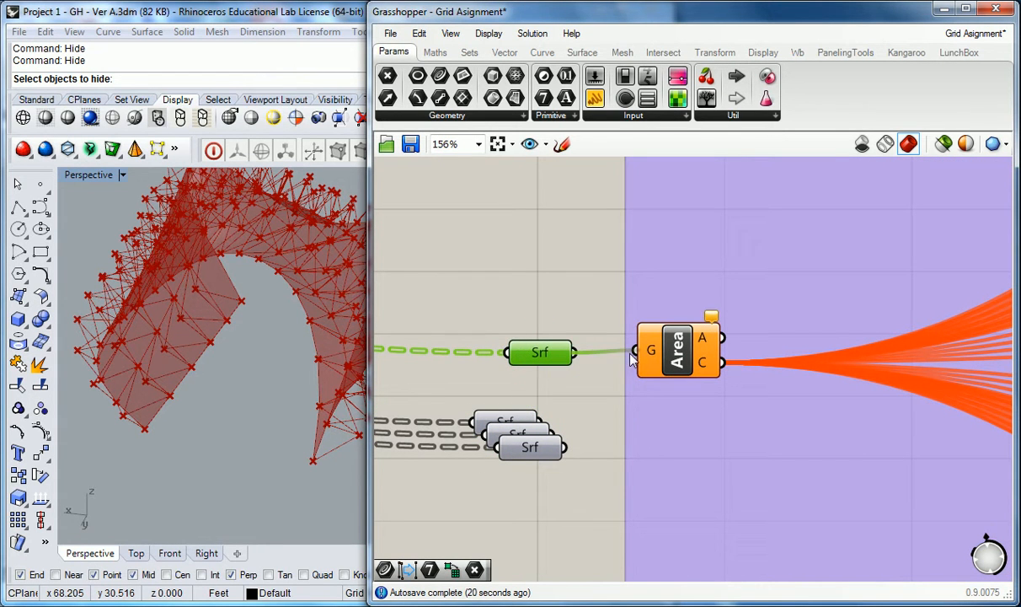
{"action": "left_click", "coordinate": [583, 306]}
Step: Check the first row group's components through to its output, and view the whole structure in the Rhino Perspective viewport
{"action": "scroll", "coordinate": [590, 303], "scroll_direction": "down", "scroll_amount": 5}
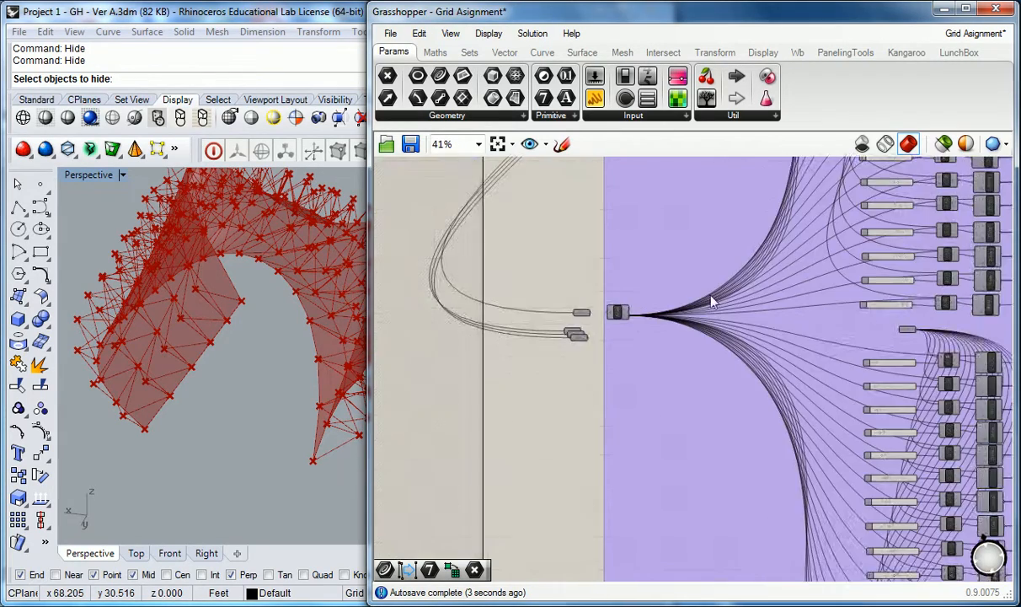
{"action": "right_click_drag", "start_coordinate": [953, 279], "coordinate": [687, 294]}
{"action": "scroll", "coordinate": [689, 294], "scroll_direction": "down", "scroll_amount": 3}
{"action": "right_click_drag", "start_coordinate": [820, 196], "coordinate": [769, 315]}
{"action": "scroll", "coordinate": [769, 315], "scroll_direction": "down", "scroll_amount": 2}
{"action": "scroll", "coordinate": [839, 291], "scroll_direction": "up", "scroll_amount": 2}
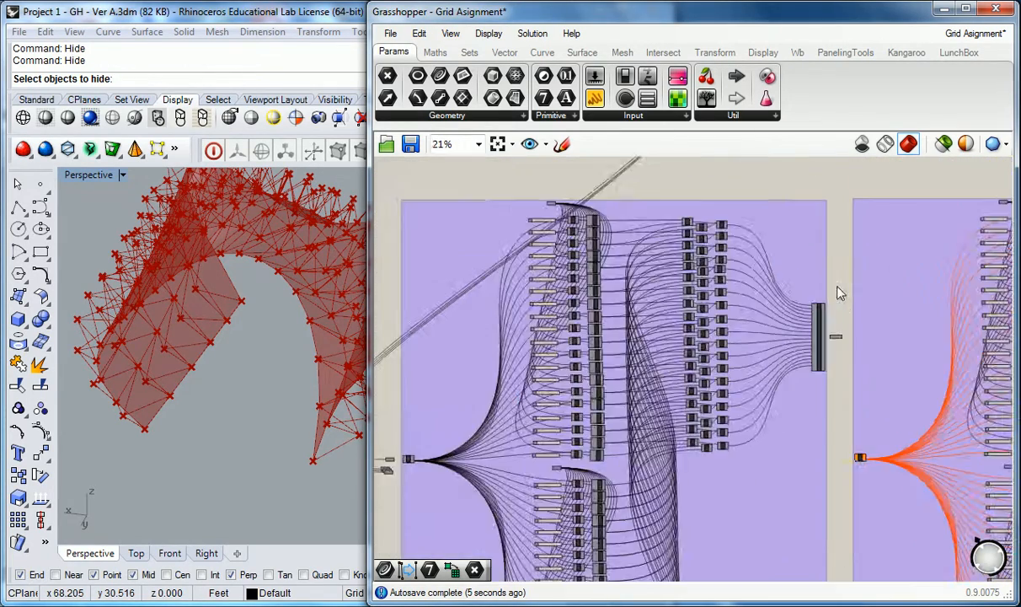
{"action": "scroll", "coordinate": [823, 327], "scroll_direction": "up", "scroll_amount": 3}
{"action": "scroll", "coordinate": [822, 329], "scroll_direction": "down", "scroll_amount": 5}
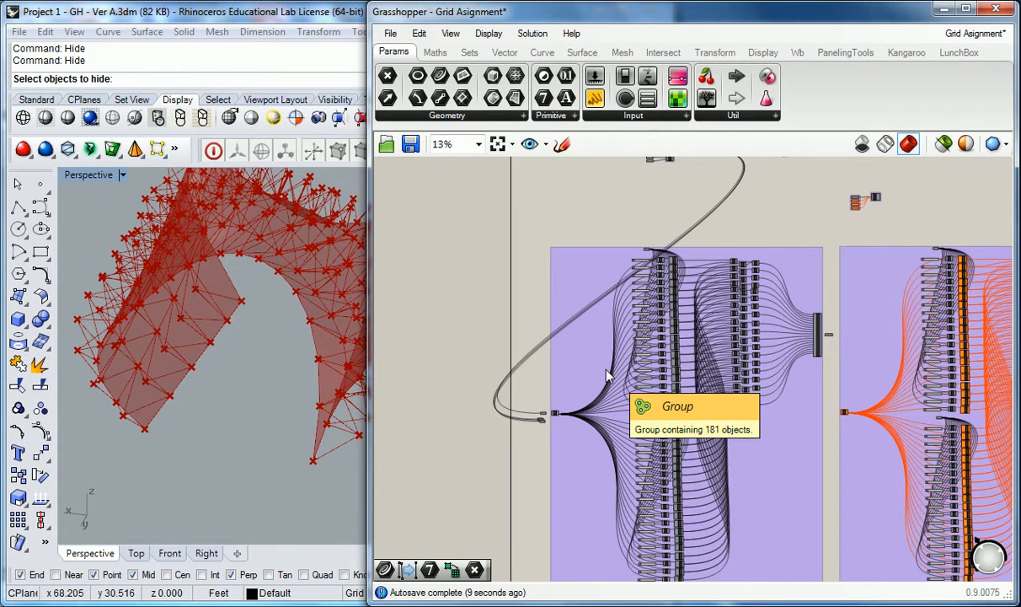
{"action": "right_click_drag", "start_coordinate": [205, 358], "coordinate": [234, 398]}
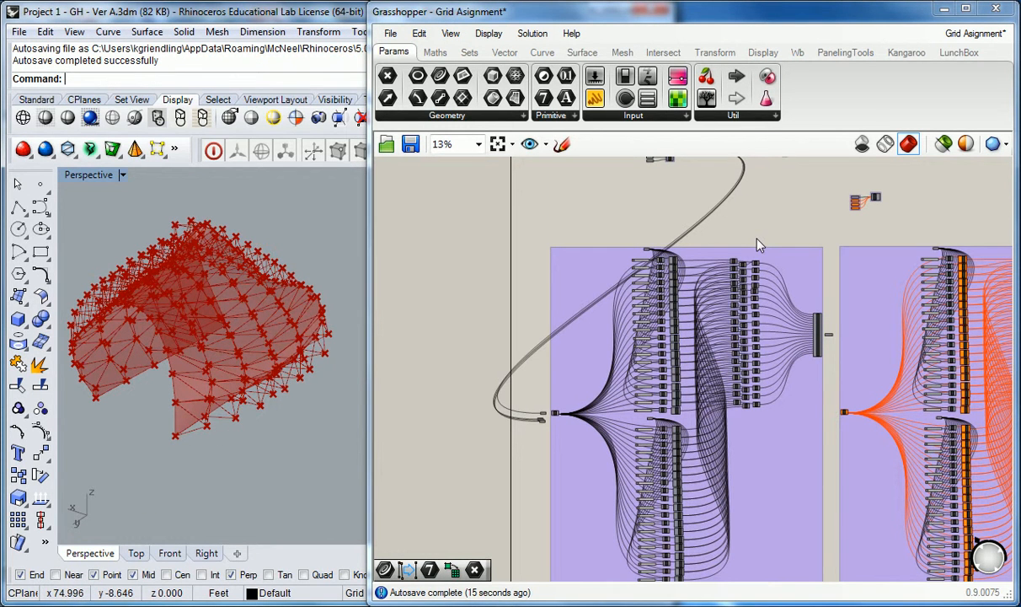
Step: Toggle the viewport preview of the first row group's Area component and restore it
{"action": "left_click", "coordinate": [555, 414]}
{"action": "scroll", "coordinate": [556, 421], "scroll_direction": "up", "scroll_amount": 5}
{"action": "left_click", "coordinate": [563, 422]}
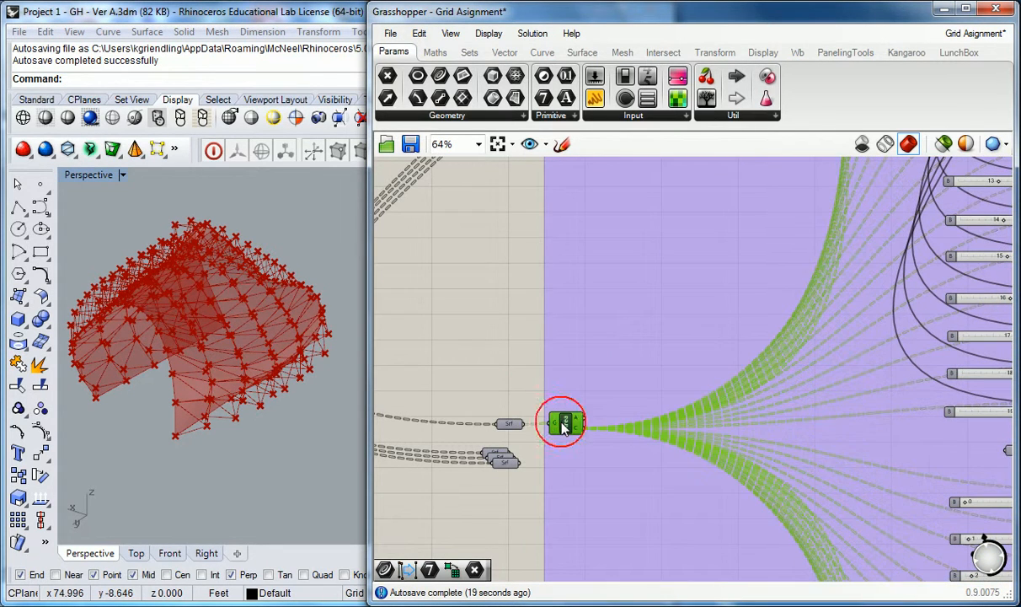
{"action": "right_click", "coordinate": [568, 422]}
{"action": "left_click", "coordinate": [620, 458]}
{"action": "left_click", "coordinate": [504, 375]}
{"action": "left_click", "coordinate": [566, 423]}
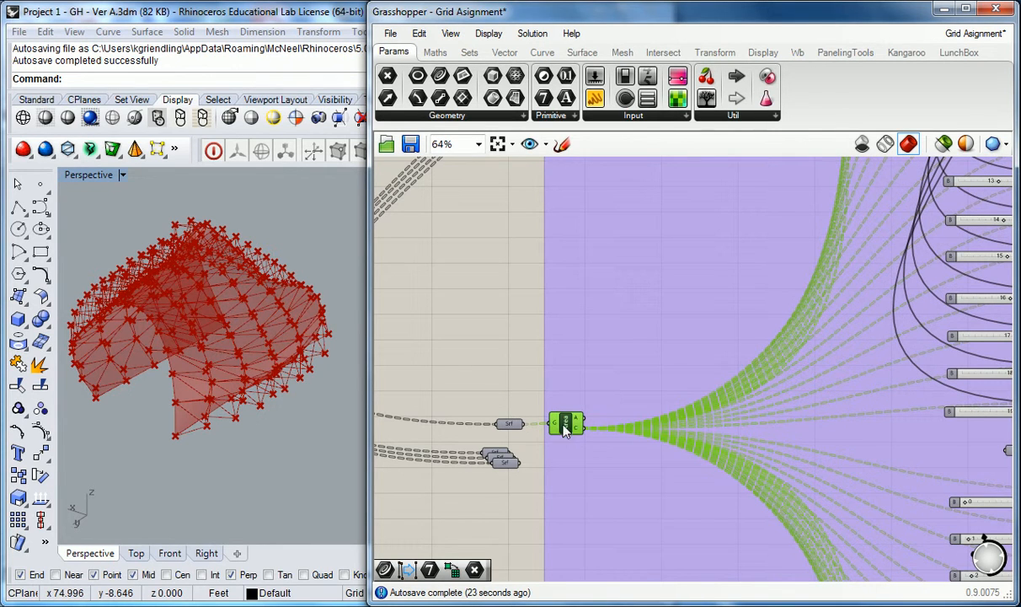
{"action": "right_click", "coordinate": [571, 427]}
{"action": "left_click", "coordinate": [608, 455]}
Step: Turn on the viewport preview of the first row group's topmost Line component and inspect that line in the Perspective viewport
{"action": "scroll", "coordinate": [614, 413], "scroll_direction": "down", "scroll_amount": 3}
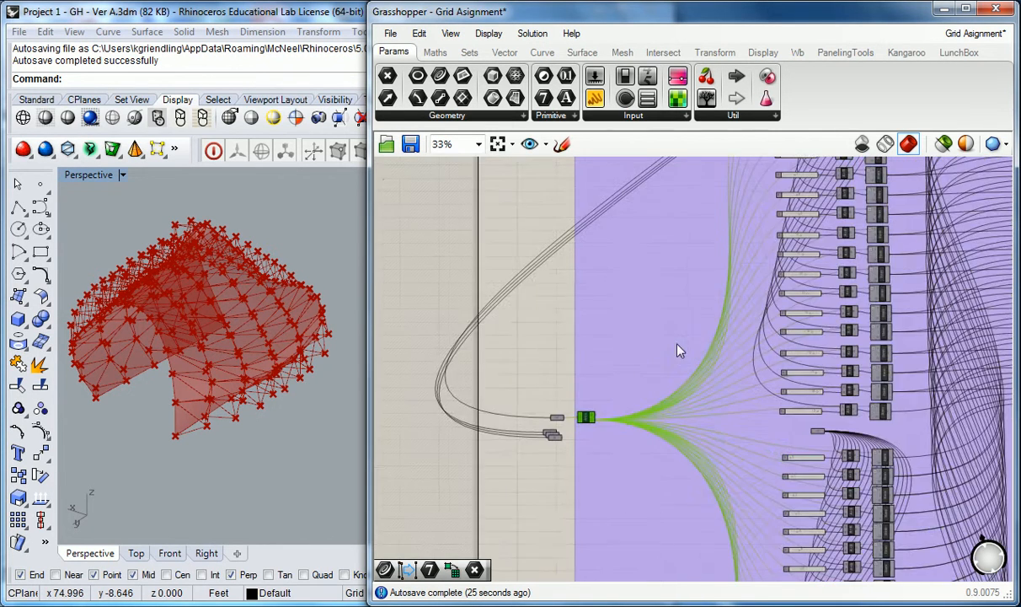
{"action": "right_click_drag", "start_coordinate": [805, 281], "coordinate": [693, 495]}
{"action": "scroll", "coordinate": [725, 266], "scroll_direction": "up", "scroll_amount": 3}
{"action": "left_click", "coordinate": [805, 279]}
{"action": "scroll", "coordinate": [873, 277], "scroll_direction": "down", "scroll_amount": 1}
{"action": "right_click_drag", "start_coordinate": [909, 279], "coordinate": [654, 291]}
{"action": "scroll", "coordinate": [808, 293], "scroll_direction": "up", "scroll_amount": 2}
{"action": "left_click", "coordinate": [787, 295]}
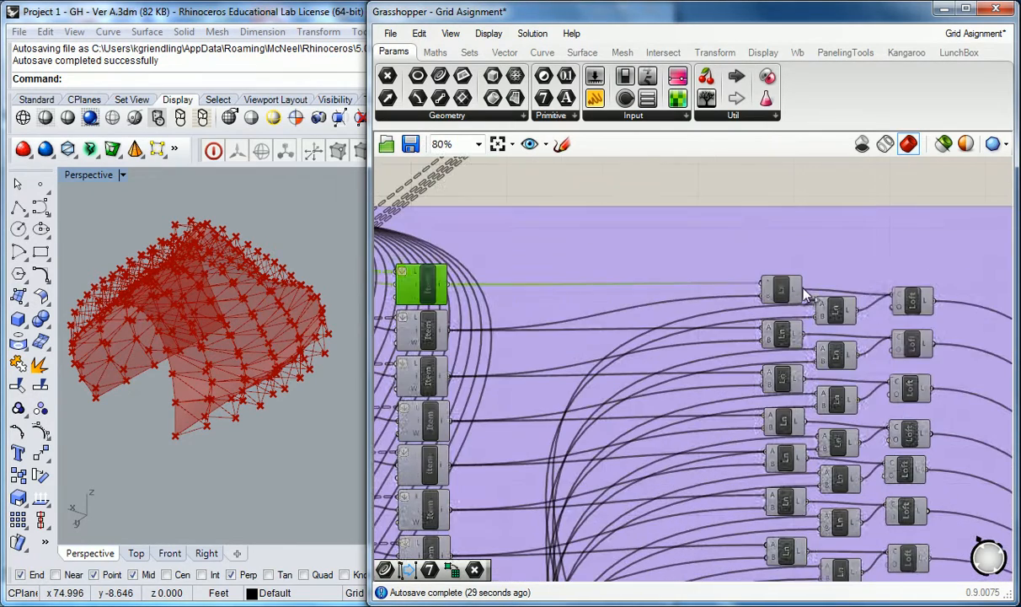
{"action": "right_click", "coordinate": [787, 295]}
{"action": "left_click", "coordinate": [803, 319]}
{"action": "right_click_drag", "start_coordinate": [210, 362], "coordinate": [345, 329]}
{"action": "scroll", "coordinate": [269, 411], "scroll_direction": "up", "scroll_amount": 10}
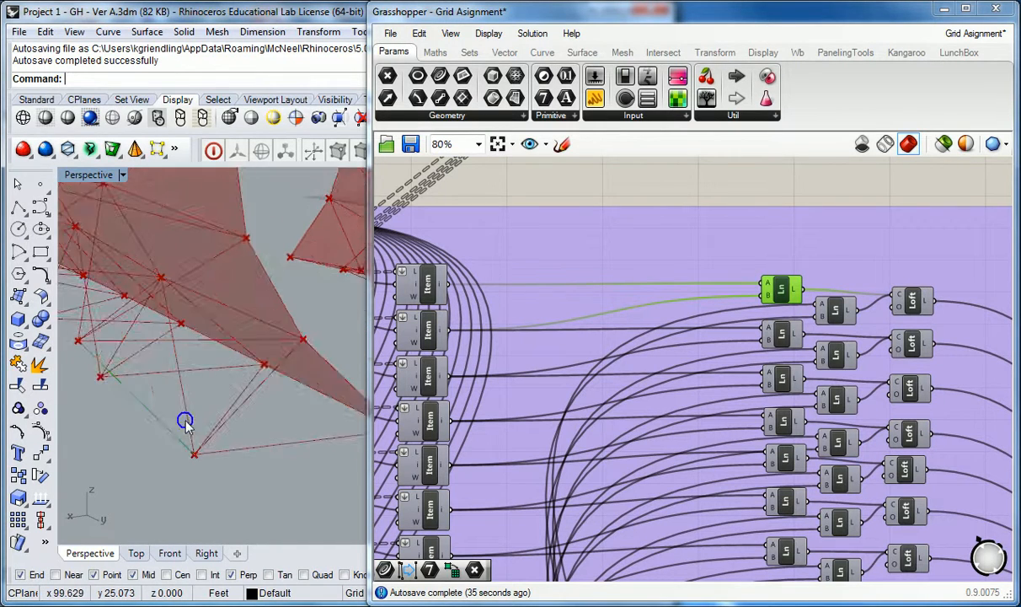
{"action": "right_click_drag", "start_coordinate": [248, 388], "coordinate": [270, 386]}
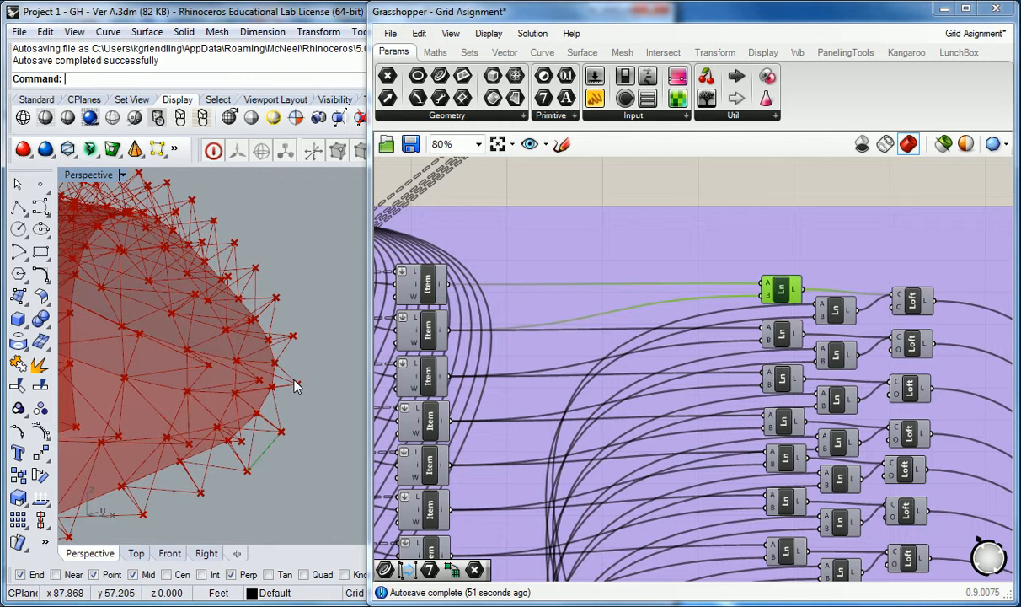
Step: Turn on the viewport preview of the Surface parameter feeding the first row group's Area component and orbit around the surface
{"action": "left_click", "coordinate": [568, 211]}
{"action": "scroll", "coordinate": [567, 211], "scroll_direction": "down", "scroll_amount": 5}
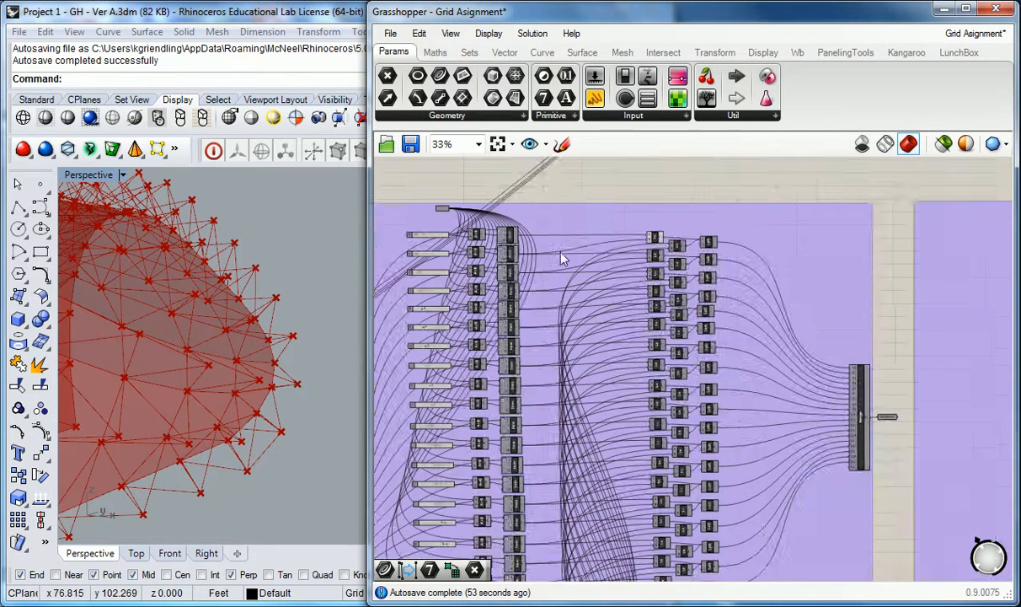
{"action": "right_click_drag", "start_coordinate": [489, 327], "coordinate": [702, 338]}
{"action": "scroll", "coordinate": [603, 361], "scroll_direction": "down", "scroll_amount": 2}
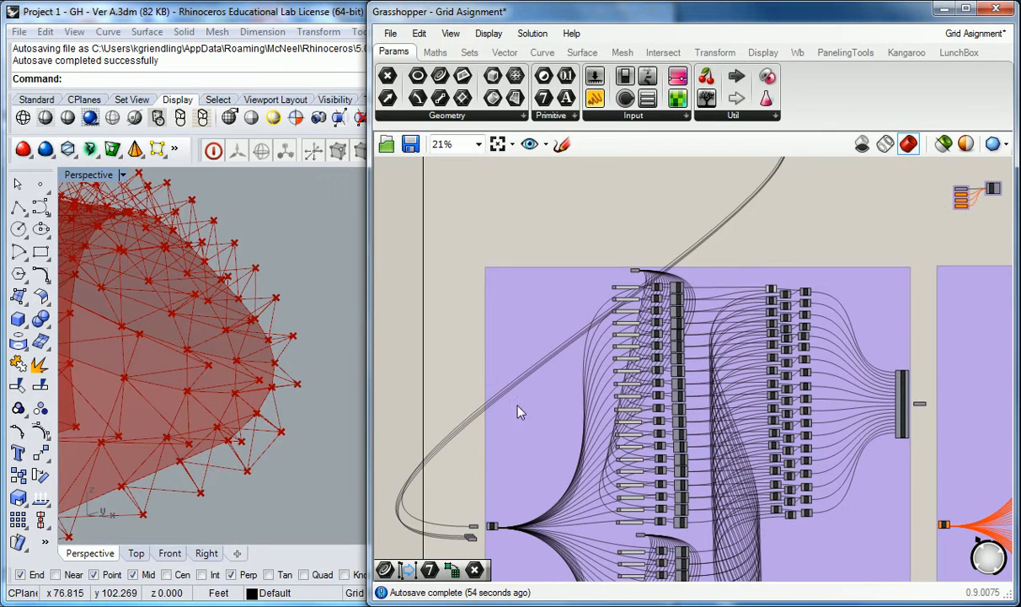
{"action": "scroll", "coordinate": [474, 527], "scroll_direction": "up", "scroll_amount": 3}
{"action": "right_click", "coordinate": [467, 527]}
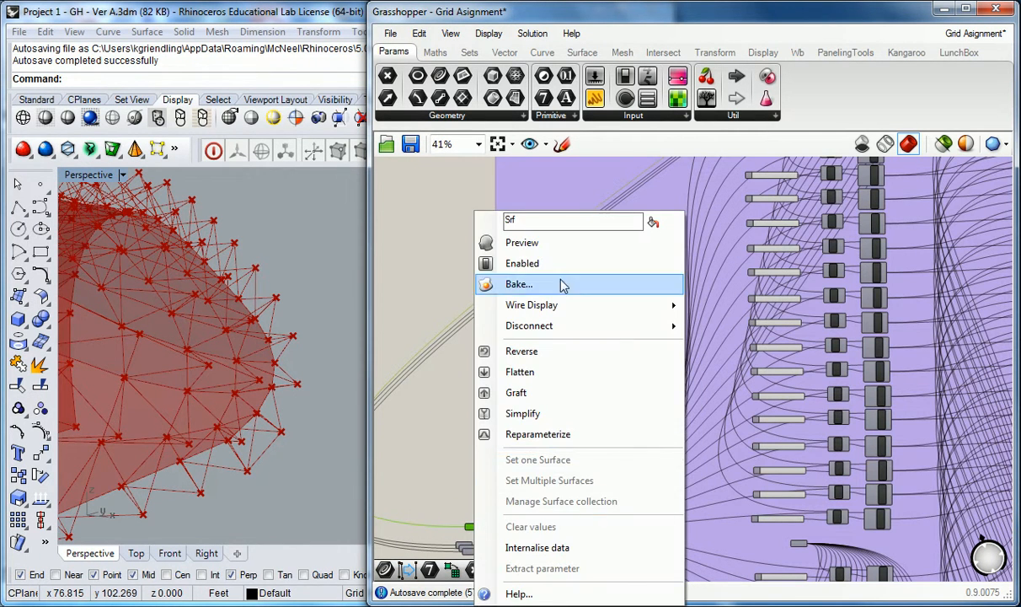
{"action": "left_click", "coordinate": [552, 243]}
{"action": "right_click_drag", "start_coordinate": [297, 388], "coordinate": [312, 478]}
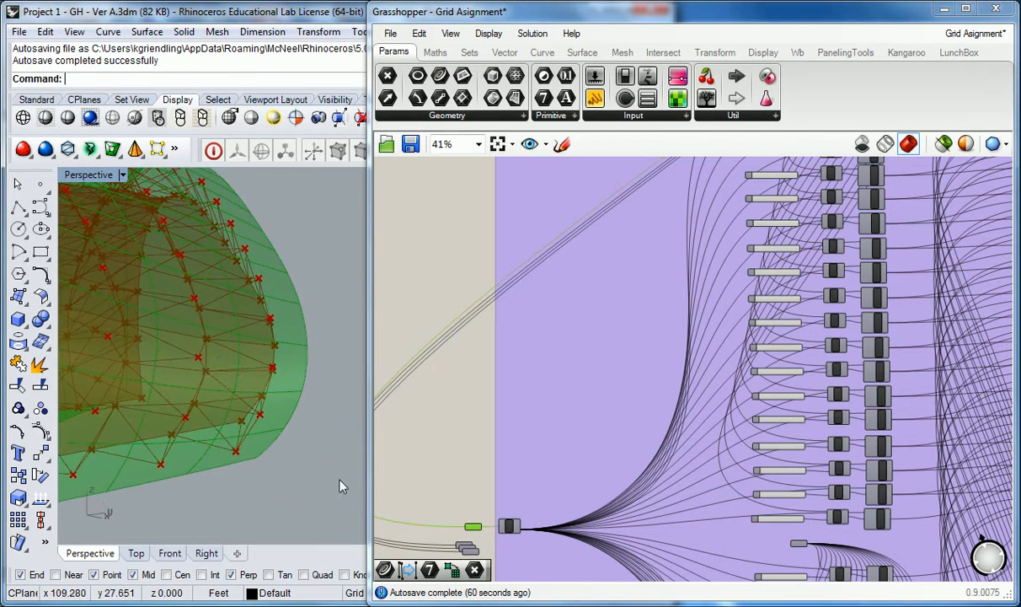
Step: Compare the surface's corner with the base list of points feeding the first row group's topmost List Item component
{"action": "left_click", "coordinate": [458, 506]}
{"action": "scroll", "coordinate": [490, 548], "scroll_direction": "up", "scroll_amount": 3}
{"action": "left_click", "coordinate": [524, 503]}
{"action": "left_click", "coordinate": [463, 488]}
{"action": "left_click", "coordinate": [457, 505]}
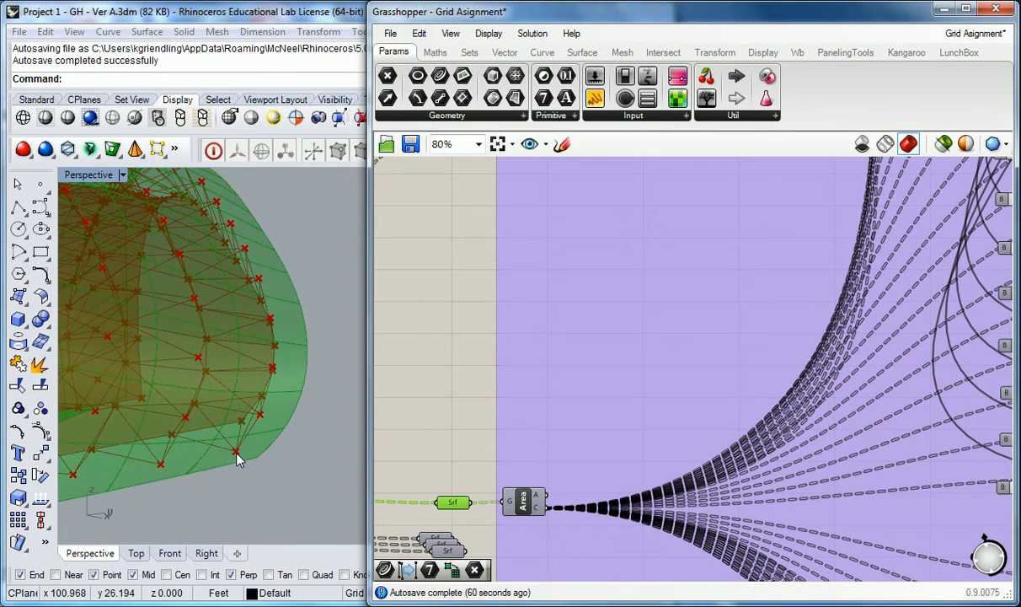
{"action": "left_click", "coordinate": [460, 420]}
{"action": "scroll", "coordinate": [461, 421], "scroll_direction": "down", "scroll_amount": 2}
{"action": "right_click_drag", "start_coordinate": [692, 321], "coordinate": [651, 437]}
{"action": "right_click_drag", "start_coordinate": [784, 173], "coordinate": [714, 290]}
{"action": "scroll", "coordinate": [714, 290], "scroll_direction": "up", "scroll_amount": 2}
{"action": "scroll", "coordinate": [769, 354], "scroll_direction": "up", "scroll_amount": 2}
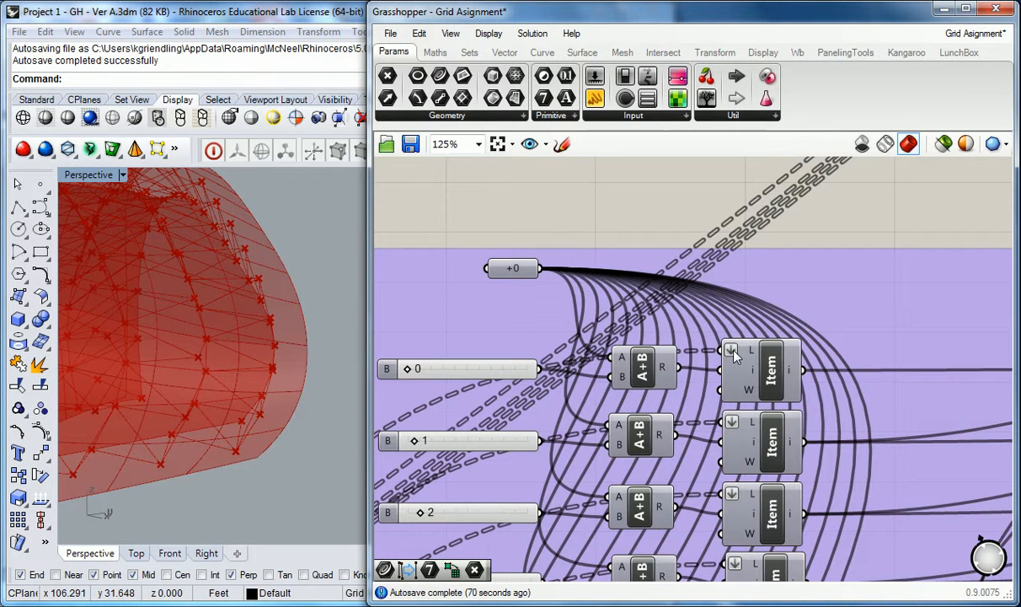
{"action": "mouse_move", "coordinate": [744, 351]}
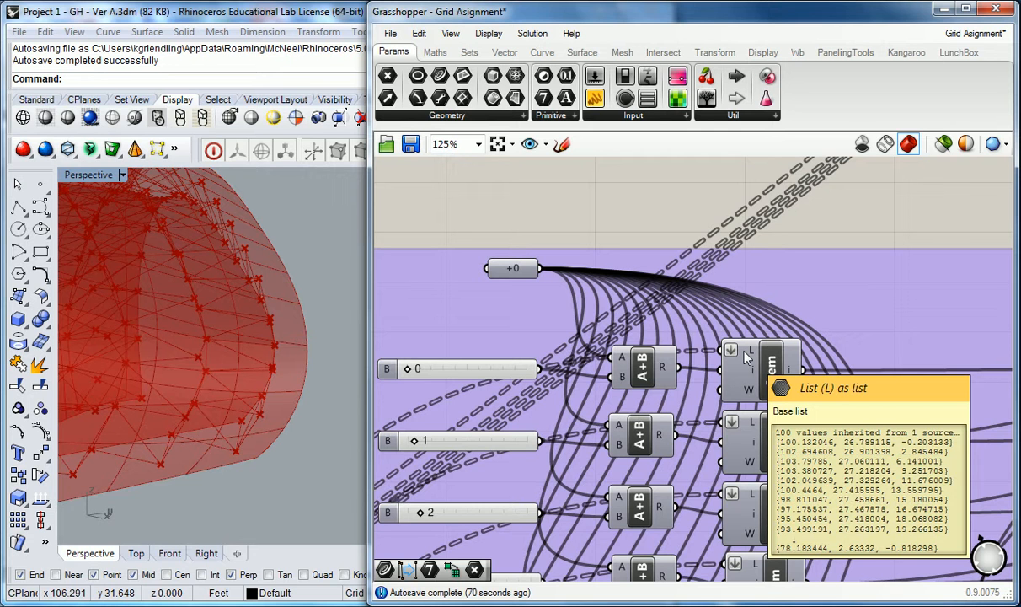
{"action": "scroll", "coordinate": [745, 355], "scroll_direction": "down", "scroll_amount": 8}
{"action": "right_click_drag", "start_coordinate": [714, 290], "coordinate": [607, 232]}
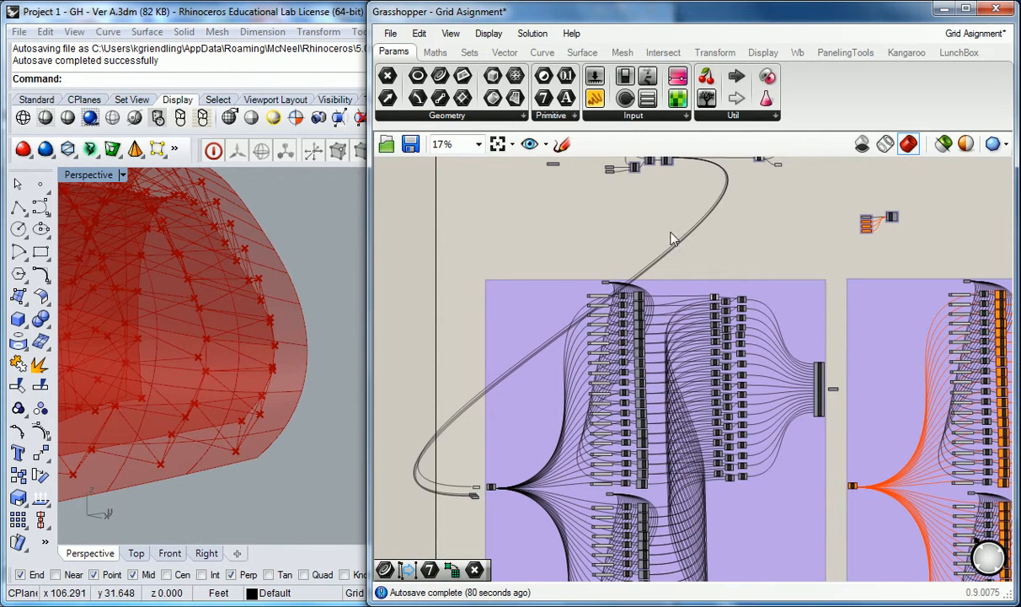
{"action": "right_click_drag", "start_coordinate": [476, 457], "coordinate": [460, 431]}
{"action": "right_click_drag", "start_coordinate": [737, 233], "coordinate": [715, 269]}
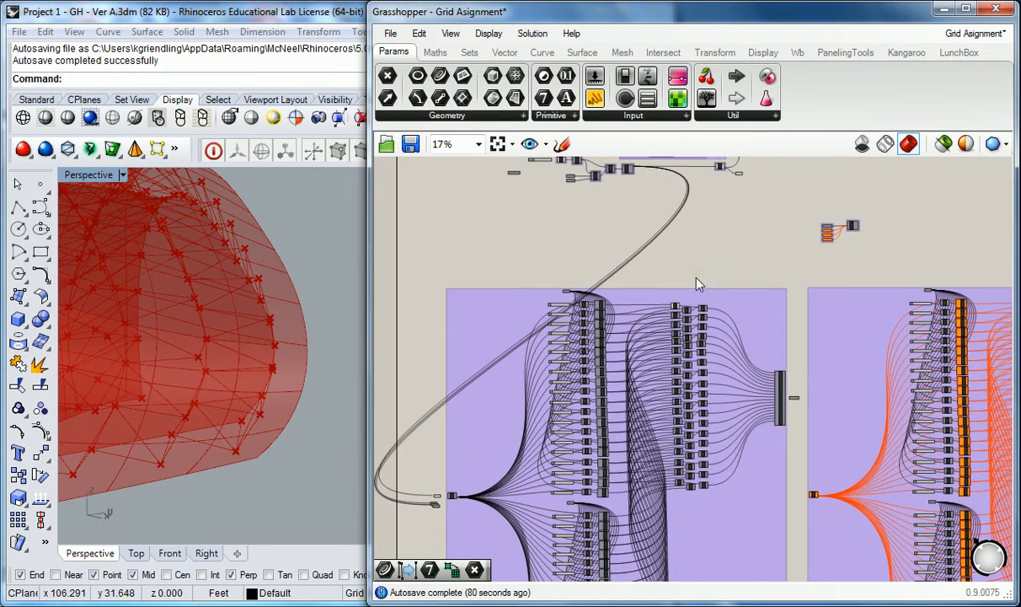
{"action": "scroll", "coordinate": [487, 436], "scroll_direction": "up", "scroll_amount": 6}
{"action": "left_click_drag", "start_coordinate": [483, 467], "coordinate": [456, 503]}
{"action": "scroll", "coordinate": [459, 497], "scroll_direction": "down", "scroll_amount": 8}
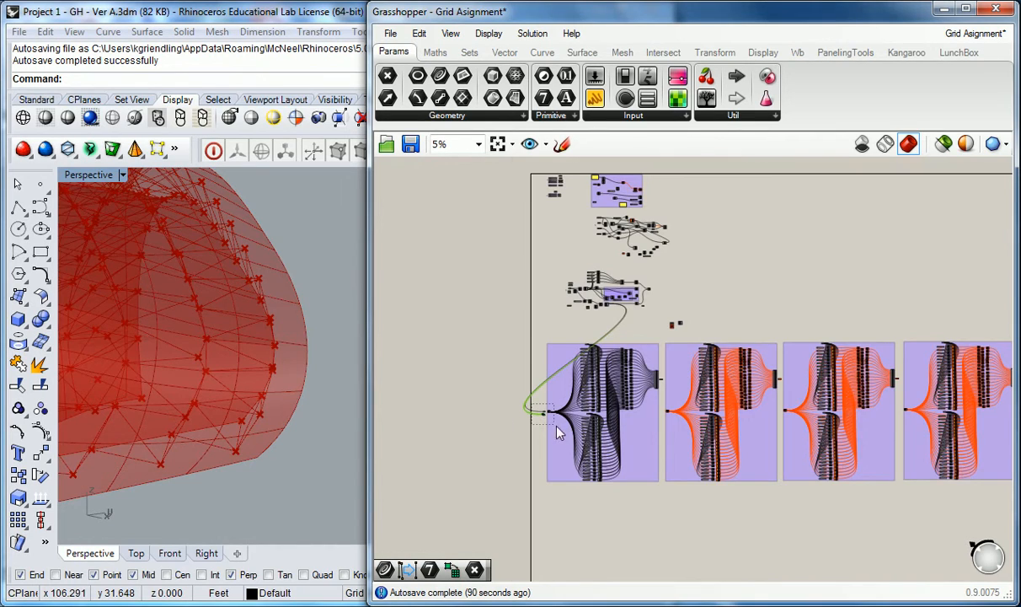
Step: Turn on the viewport preview of the second Line component feeding the first Loft and view its line in the Perspective viewport
{"action": "scroll", "coordinate": [523, 405], "scroll_direction": "up", "scroll_amount": 5}
{"action": "left_click", "coordinate": [512, 346]}
{"action": "scroll", "coordinate": [523, 393], "scroll_direction": "up", "scroll_amount": 2}
{"action": "right_click_drag", "start_coordinate": [927, 173], "coordinate": [587, 357]}
{"action": "scroll", "coordinate": [630, 270], "scroll_direction": "up", "scroll_amount": 1}
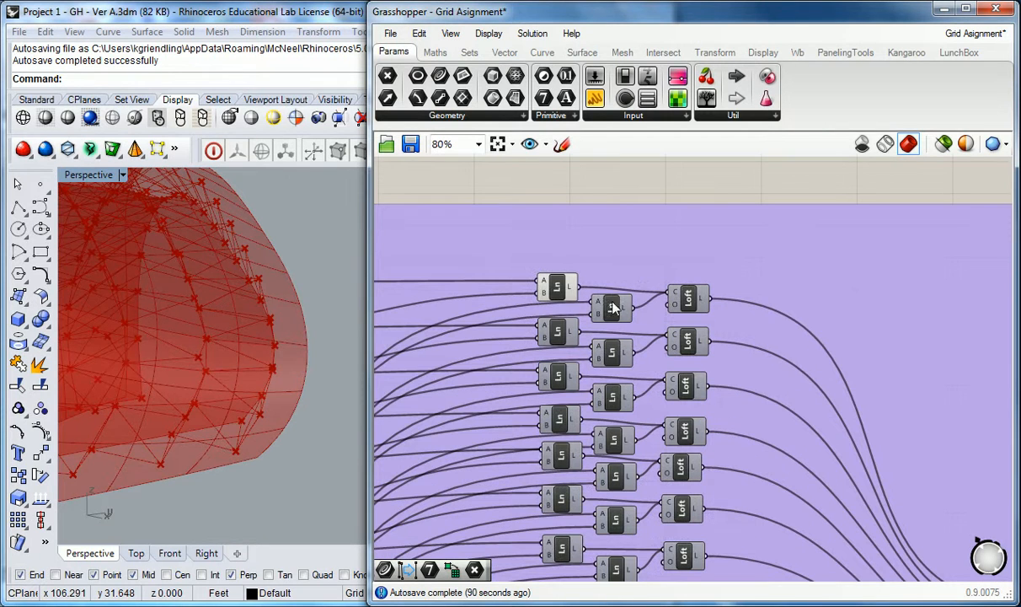
{"action": "left_click", "coordinate": [560, 288]}
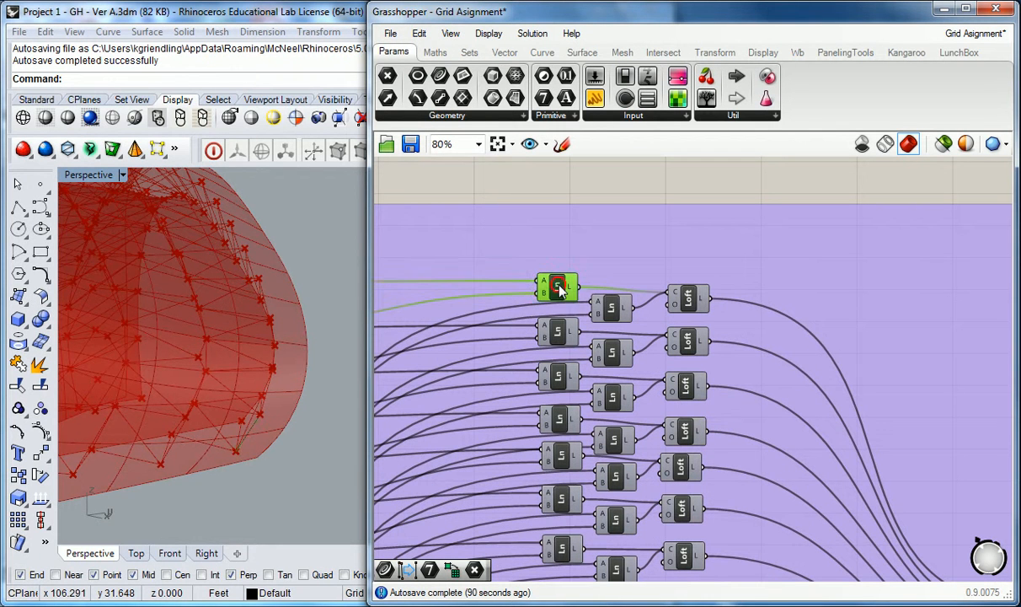
{"action": "left_click", "coordinate": [622, 313]}
{"action": "right_click", "coordinate": [609, 307]}
{"action": "right_click_drag", "start_coordinate": [293, 436], "coordinate": [289, 405]}
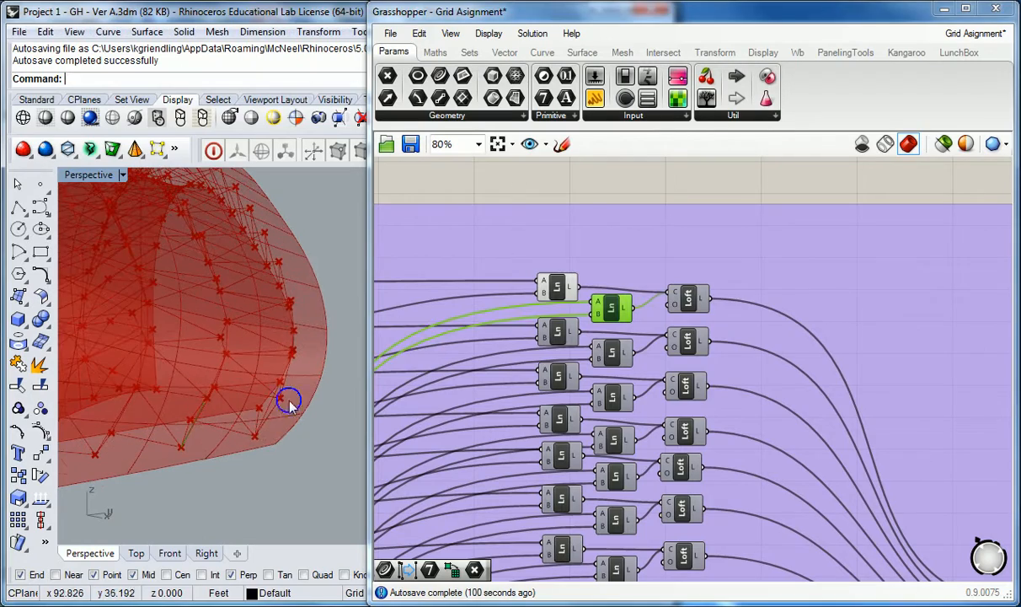
{"action": "middle_click", "coordinate": [615, 181]}
{"action": "left_click", "coordinate": [467, 182]}
Step: Examine the lower List Item components behind the second Line component and locate that line in the Perspective viewport
{"action": "scroll", "coordinate": [586, 232], "scroll_direction": "down", "scroll_amount": 8}
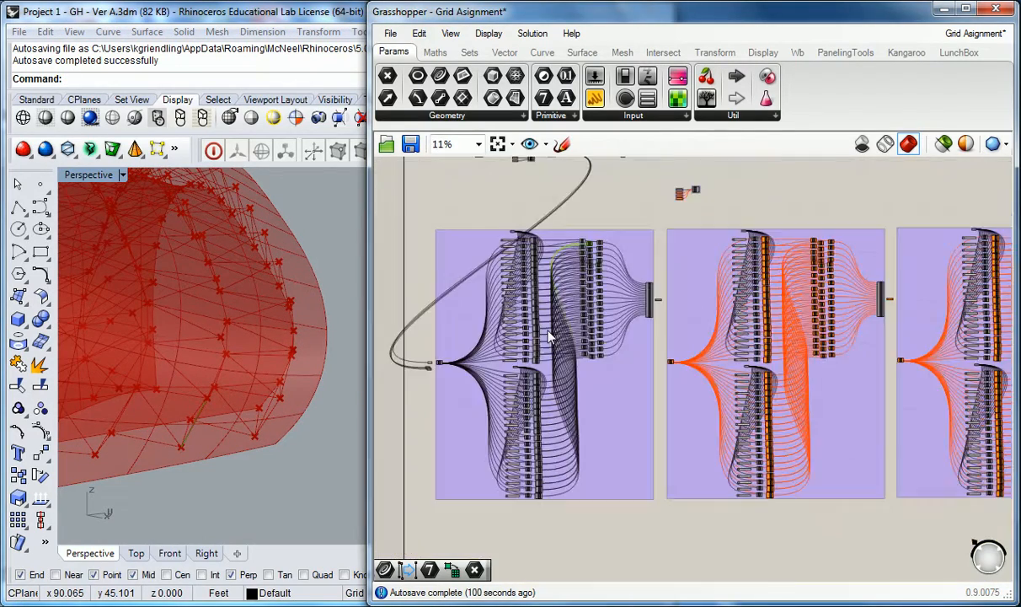
{"action": "scroll", "coordinate": [581, 325], "scroll_direction": "up", "scroll_amount": 6}
{"action": "scroll", "coordinate": [613, 257], "scroll_direction": "up", "scroll_amount": 4}
{"action": "left_click", "coordinate": [600, 268]}
{"action": "scroll", "coordinate": [604, 330], "scroll_direction": "down", "scroll_amount": 7}
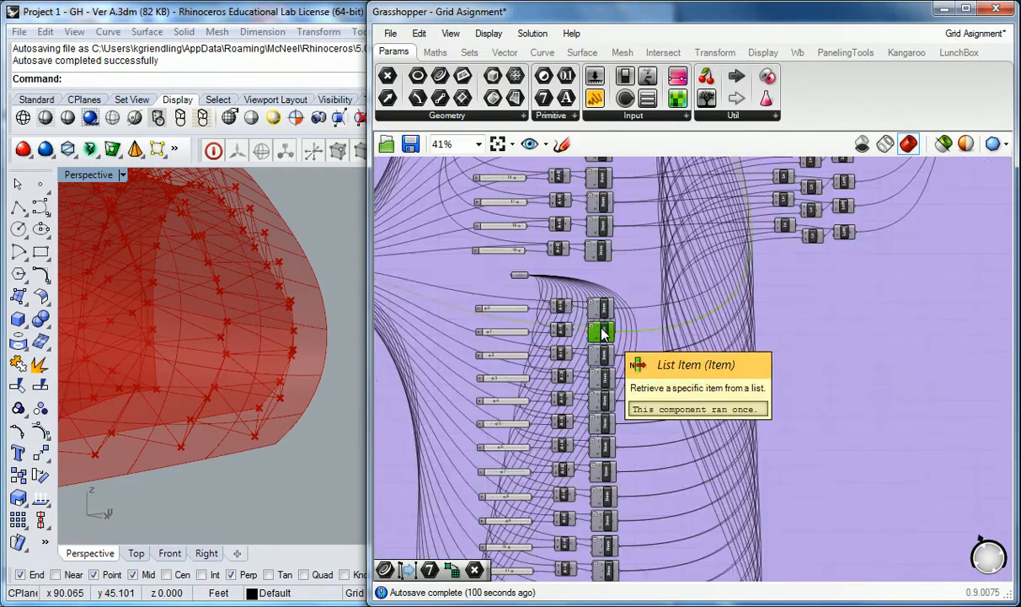
{"action": "scroll", "coordinate": [665, 291], "scroll_direction": "up", "scroll_amount": 5}
{"action": "scroll", "coordinate": [665, 291], "scroll_direction": "up", "scroll_amount": 4}
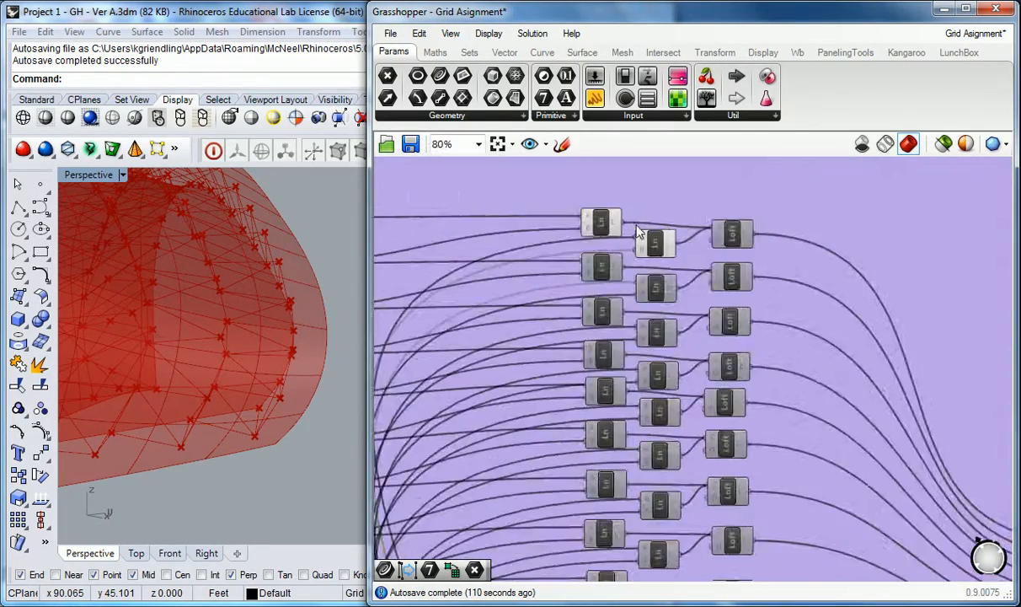
{"action": "left_click", "coordinate": [661, 246]}
{"action": "right_click_drag", "start_coordinate": [253, 445], "coordinate": [221, 410]}
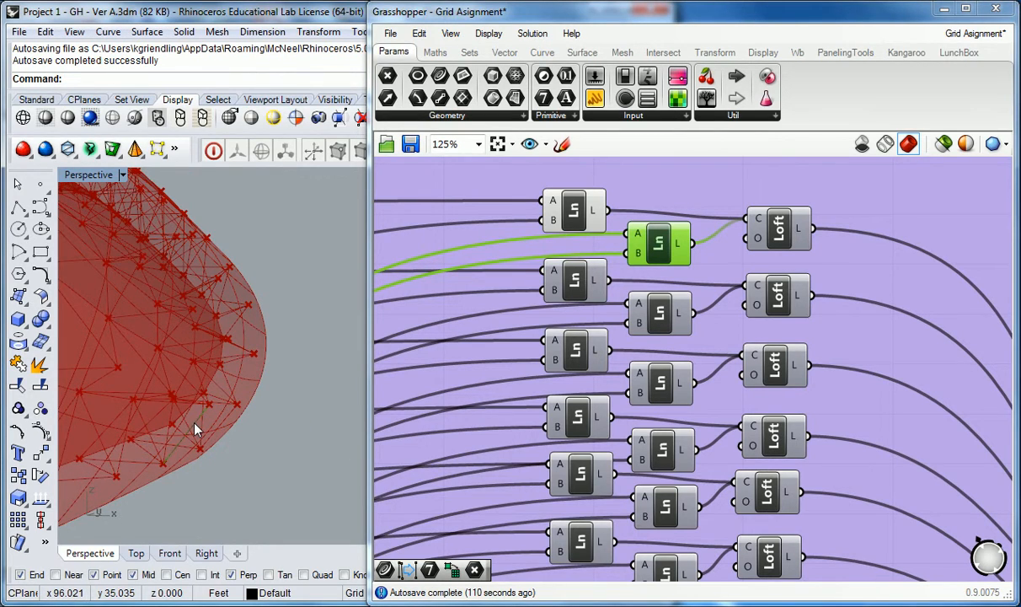
Step: Turn off the viewport preview of the Surface parameter feeding the first Area component and look closely at the frame's edge
{"action": "scroll", "coordinate": [653, 187], "scroll_direction": "down", "scroll_amount": 5}
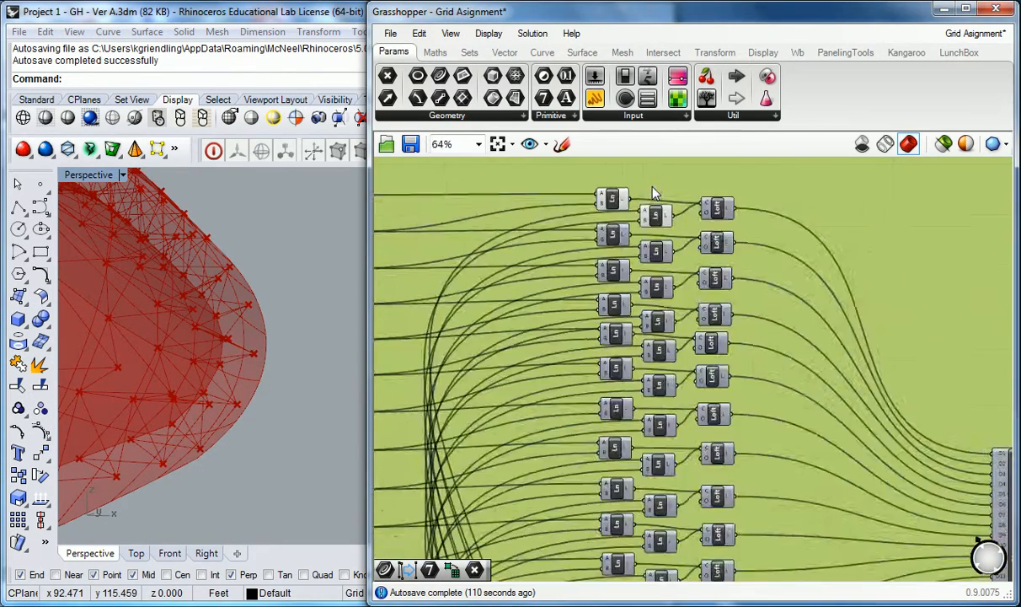
{"action": "scroll", "coordinate": [647, 228], "scroll_direction": "down", "scroll_amount": 3}
{"action": "scroll", "coordinate": [520, 285], "scroll_direction": "up", "scroll_amount": 8}
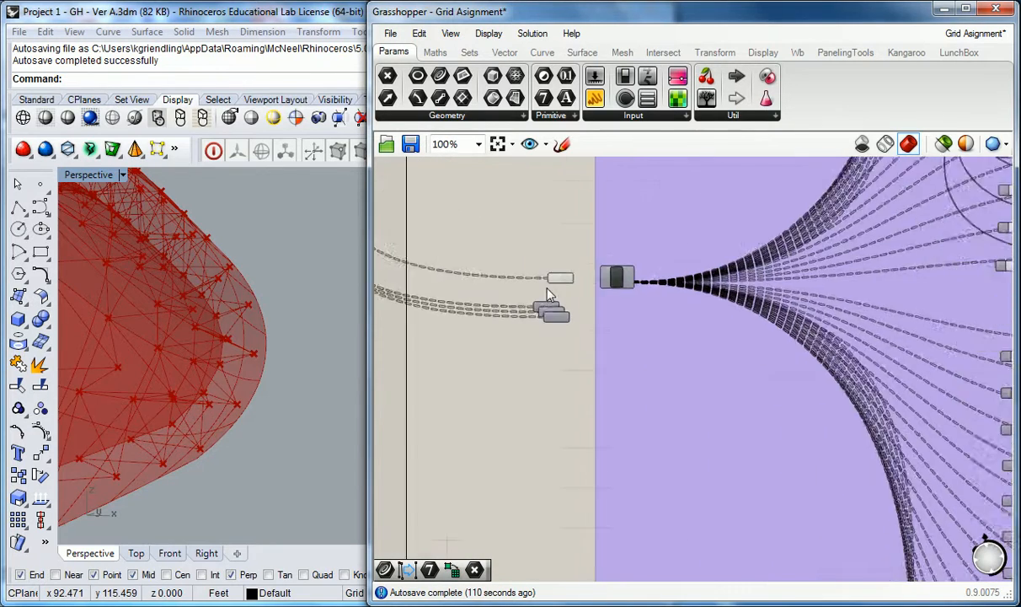
{"action": "left_click", "coordinate": [564, 274]}
{"action": "right_click", "coordinate": [564, 276]}
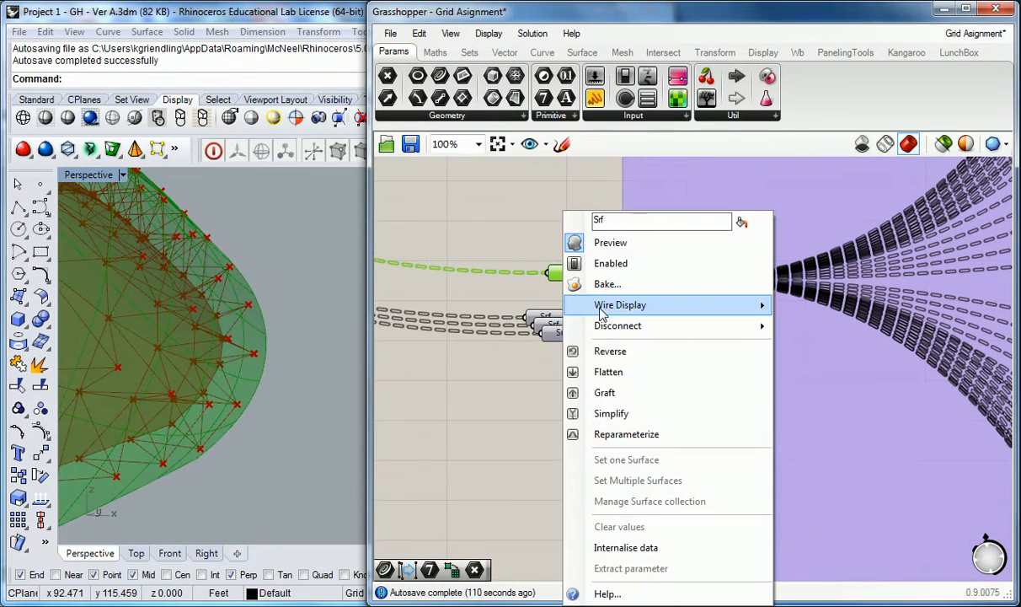
{"action": "left_click", "coordinate": [615, 243]}
{"action": "left_click", "coordinate": [274, 440]}
{"action": "scroll", "coordinate": [223, 422], "scroll_direction": "up", "scroll_amount": 5}
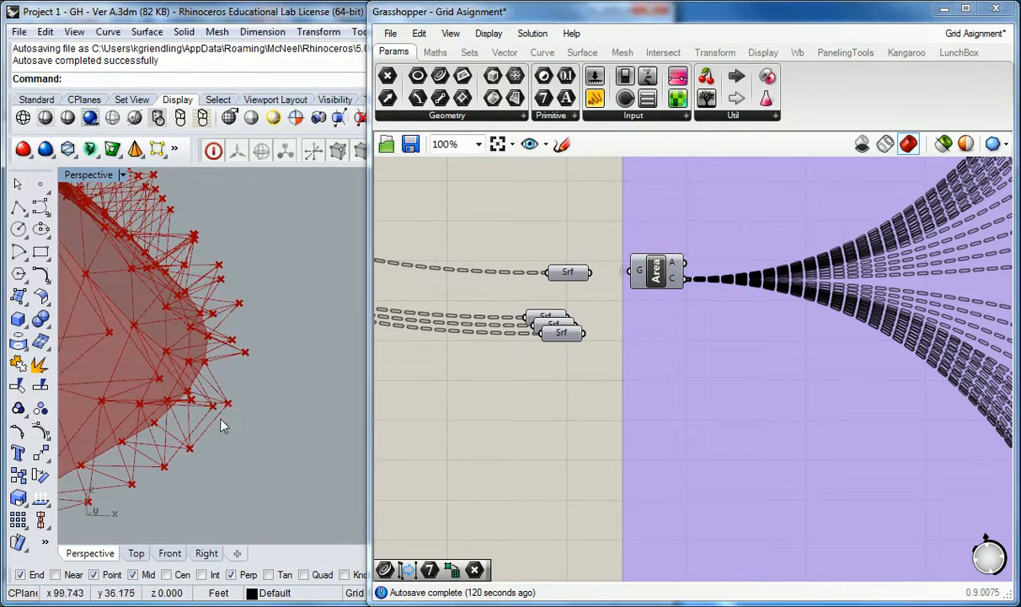
{"action": "mouse_move", "coordinate": [210, 433]}
{"action": "right_mouse_down"}
{"action": "mouse_move", "coordinate": [262, 376]}
{"action": "mouse_move", "coordinate": [273, 378]}
{"action": "mouse_move", "coordinate": [242, 375]}
{"action": "right_mouse_up"}
Step: Turn on the viewport preview of the first row group's topmost Loft component and inspect its panel in the Perspective viewport
{"action": "left_click", "coordinate": [512, 243]}
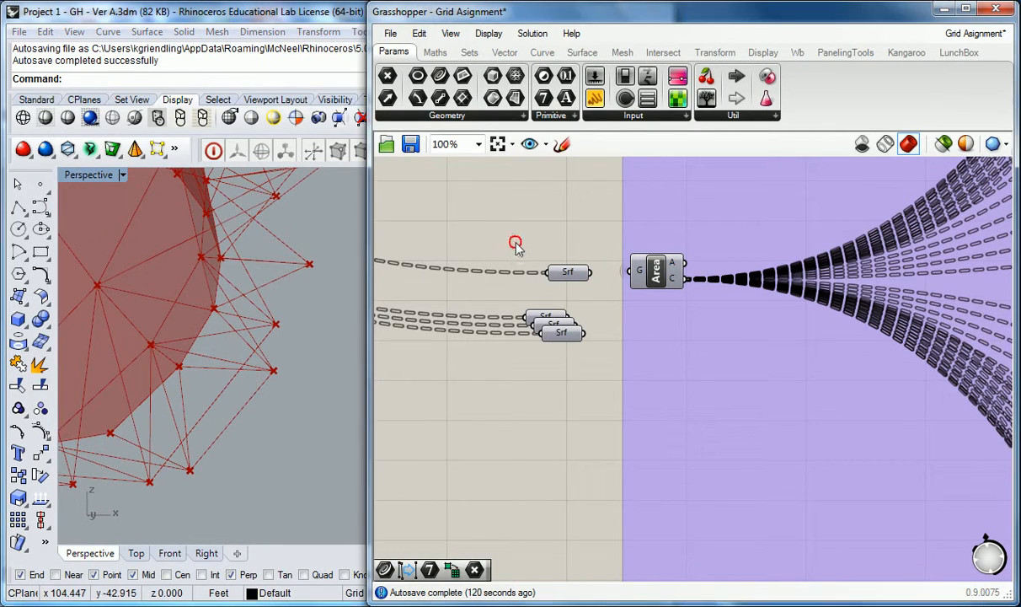
{"action": "scroll", "coordinate": [535, 244], "scroll_direction": "down", "scroll_amount": 7}
{"action": "right_click_drag", "start_coordinate": [749, 248], "coordinate": [572, 446]}
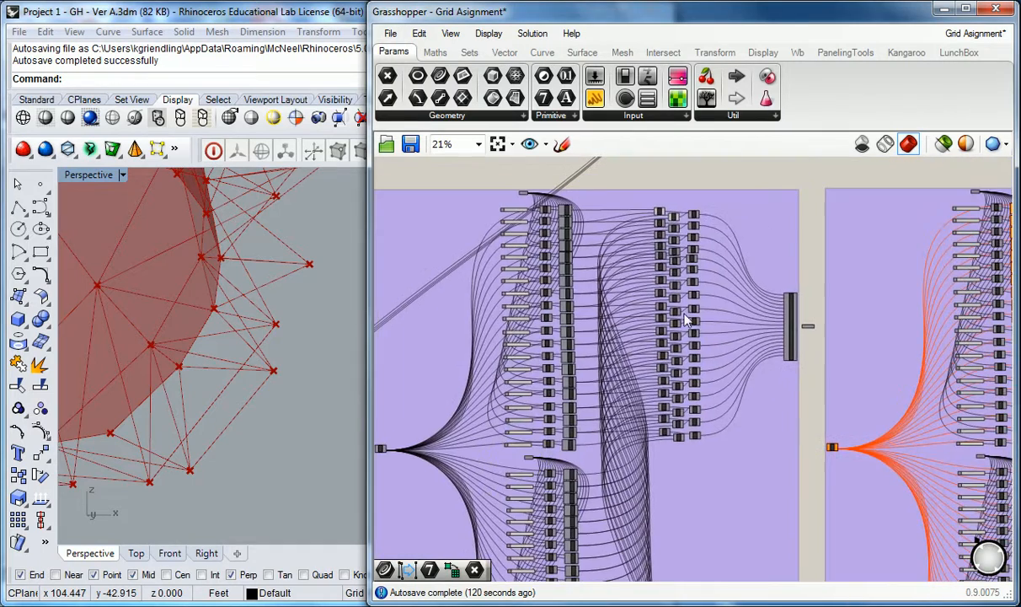
{"action": "scroll", "coordinate": [707, 220], "scroll_direction": "up", "scroll_amount": 3}
{"action": "scroll", "coordinate": [707, 223], "scroll_direction": "up", "scroll_amount": 3}
{"action": "left_click", "coordinate": [658, 219]}
{"action": "right_click", "coordinate": [660, 221]}
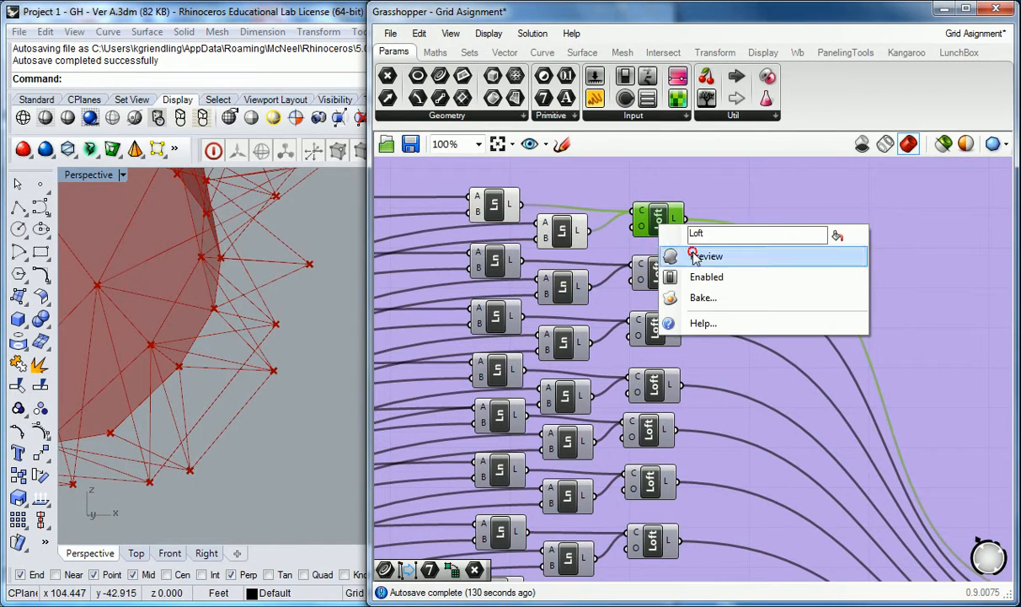
{"action": "left_click", "coordinate": [690, 255]}
{"action": "right_click_drag", "start_coordinate": [337, 399], "coordinate": [214, 421]}
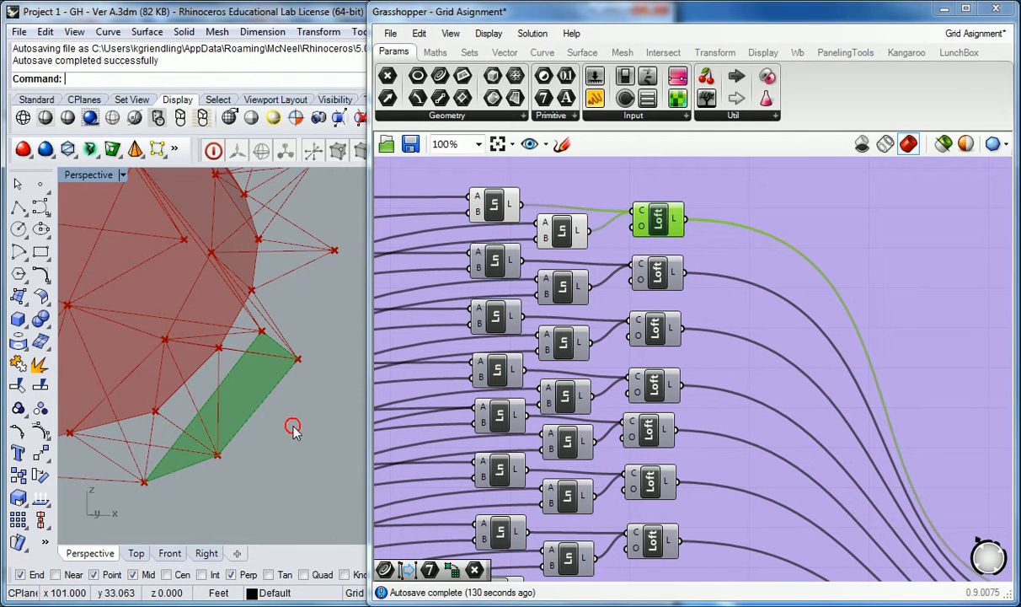
{"action": "mouse_move", "coordinate": [299, 408]}
{"action": "right_mouse_down"}
{"action": "mouse_move", "coordinate": [278, 411]}
{"action": "mouse_move", "coordinate": [275, 396]}
{"action": "mouse_move", "coordinate": [282, 414]}
{"action": "right_mouse_up"}
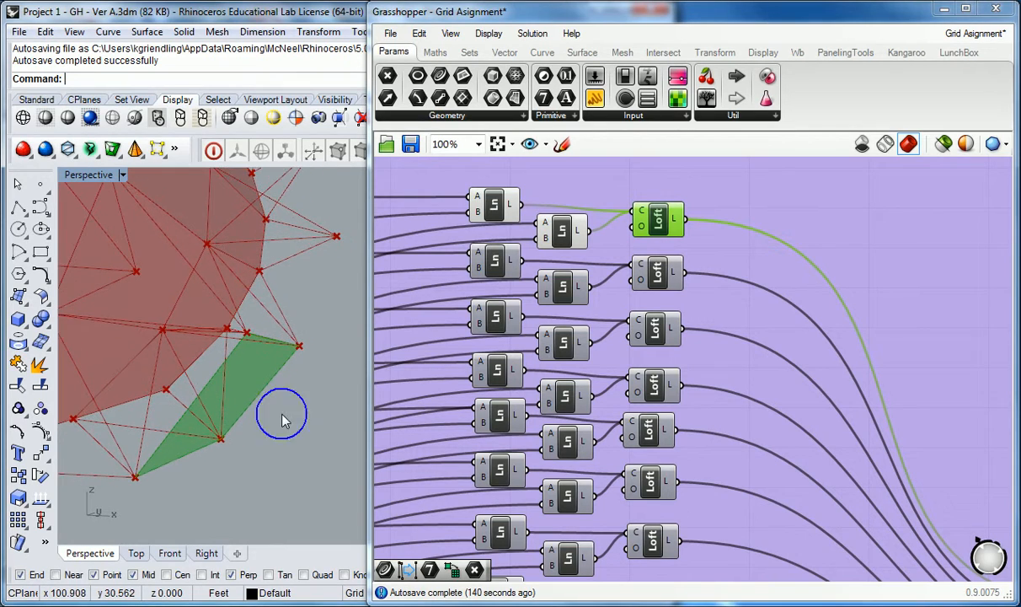
Step: Turn on the viewport preview of the SRF ROW A parameter at the first row group's Merge output
{"action": "left_click", "coordinate": [763, 210]}
{"action": "scroll", "coordinate": [765, 211], "scroll_direction": "down", "scroll_amount": 5}
{"action": "right_click_drag", "start_coordinate": [842, 229], "coordinate": [789, 240]}
{"action": "left_click", "coordinate": [849, 309]}
{"action": "scroll", "coordinate": [839, 367], "scroll_direction": "up", "scroll_amount": 2}
{"action": "left_click", "coordinate": [830, 372]}
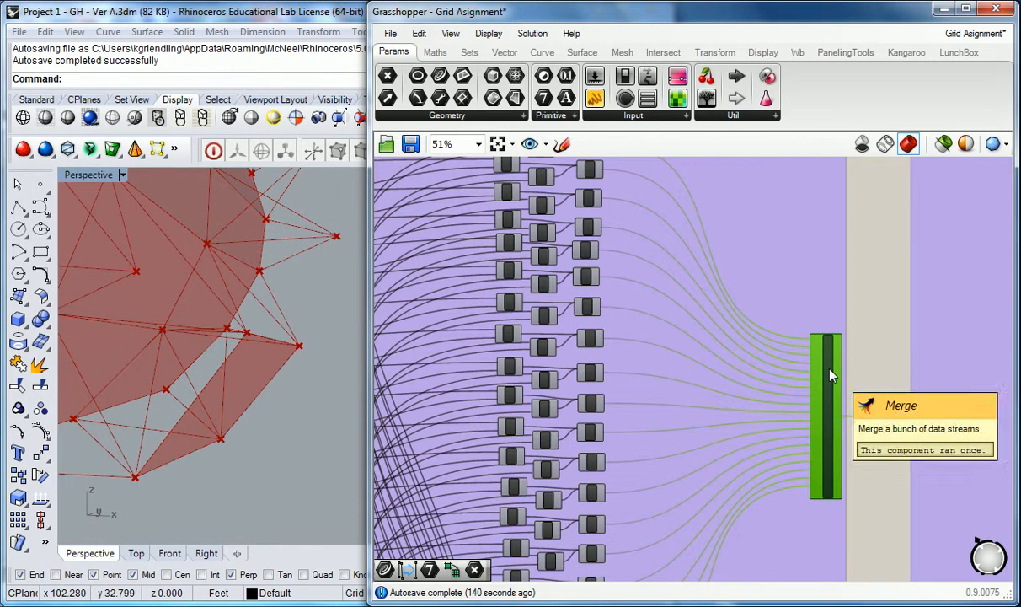
{"action": "scroll", "coordinate": [884, 394], "scroll_direction": "up", "scroll_amount": 3}
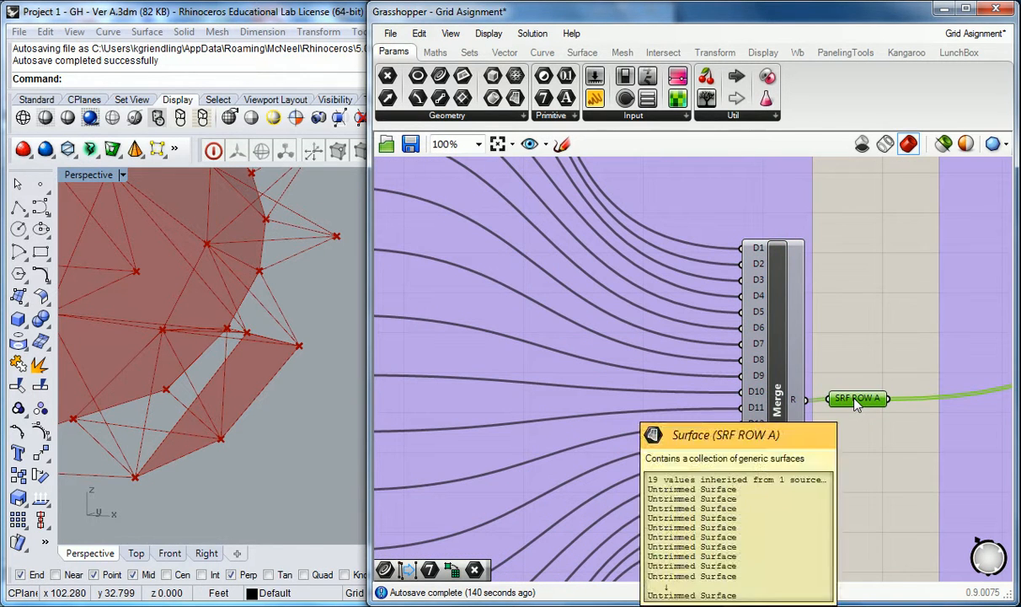
{"action": "right_click", "coordinate": [800, 400]}
{"action": "left_click", "coordinate": [858, 242]}
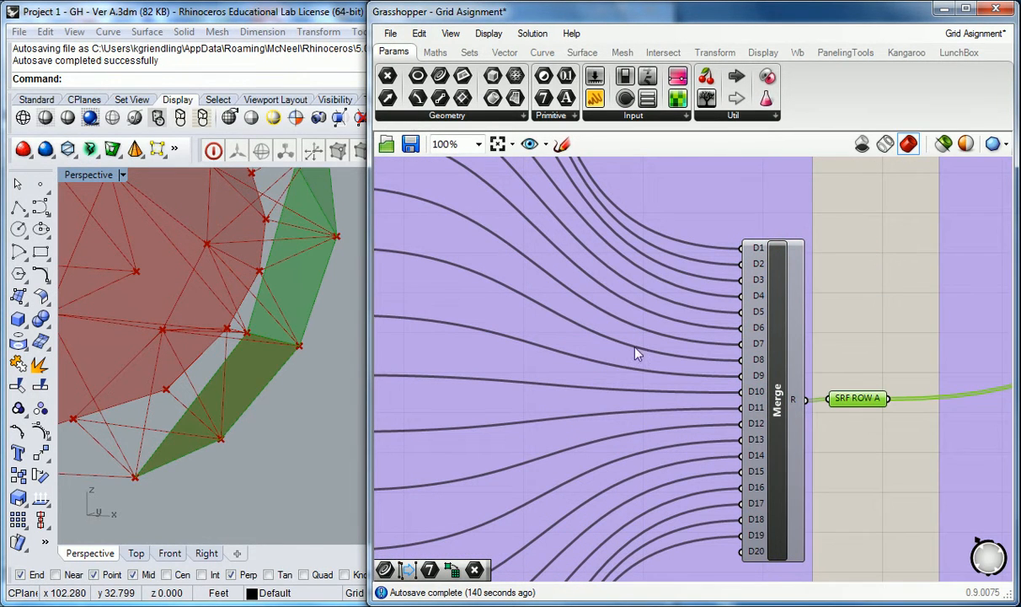
Step: Deselect the SRF ROW A parameter and orbit around the space frame to inspect its row A edge panels
{"action": "left_click", "coordinate": [813, 280]}
{"action": "scroll", "coordinate": [814, 279], "scroll_direction": "down", "scroll_amount": 3}
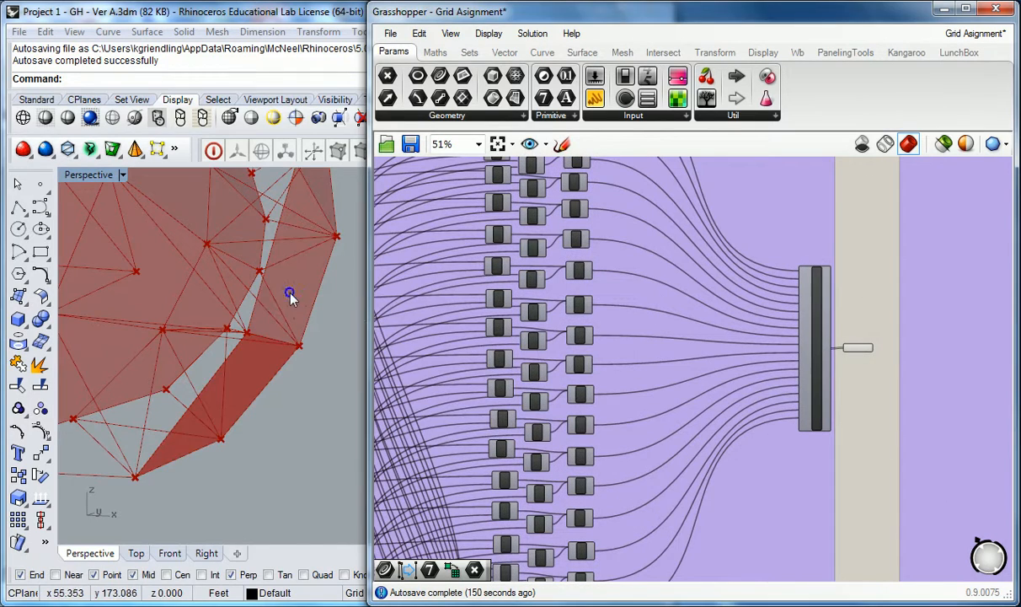
{"action": "right_click_drag", "start_coordinate": [280, 278], "coordinate": [268, 321]}
{"action": "scroll", "coordinate": [268, 323], "scroll_direction": "down", "scroll_amount": 5}
{"action": "right_click_drag", "start_coordinate": [282, 279], "coordinate": [232, 396]}
{"action": "scroll", "coordinate": [161, 332], "scroll_direction": "up", "scroll_amount": 4}
{"action": "right_click_drag", "start_coordinate": [274, 369], "coordinate": [216, 434]}
{"action": "scroll", "coordinate": [274, 381], "scroll_direction": "down", "scroll_amount": 10}
{"action": "right_click_drag", "start_coordinate": [278, 373], "coordinate": [136, 391]}
{"action": "scroll", "coordinate": [263, 472], "scroll_direction": "up", "scroll_amount": 10}
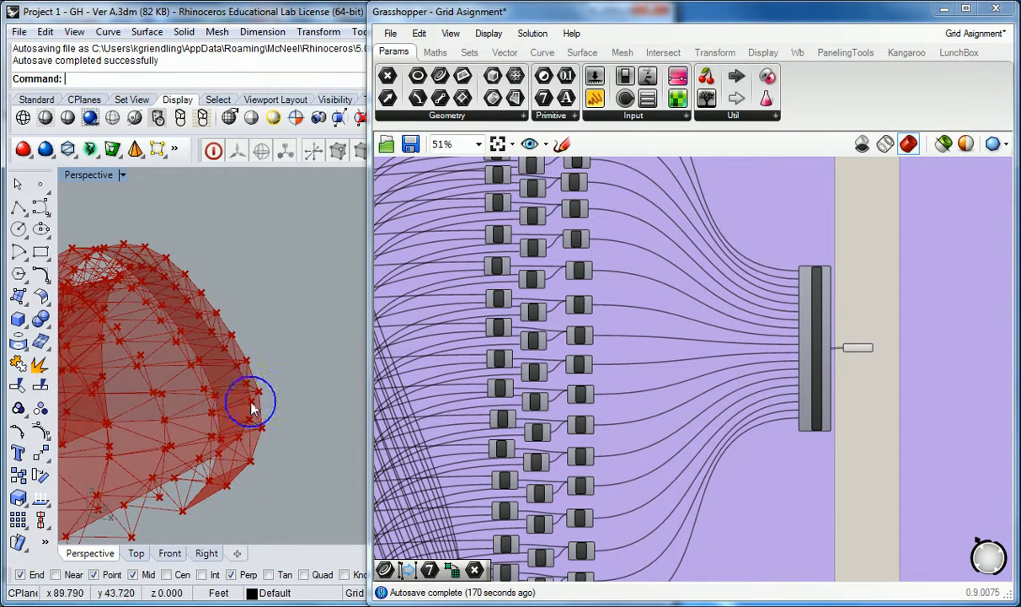
Step: Trace the first row group's SRF ROW A parameter to the relay parameters feeding the DeBrep component and select that DeBrep
{"action": "scroll", "coordinate": [863, 315], "scroll_direction": "down", "scroll_amount": 5}
{"action": "scroll", "coordinate": [745, 451], "scroll_direction": "up", "scroll_amount": 2}
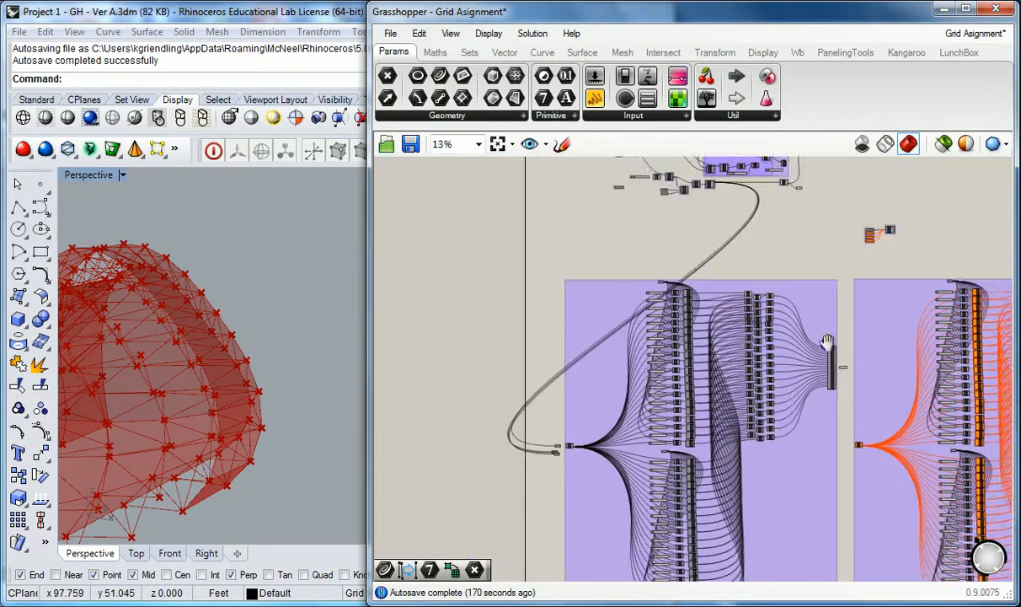
{"action": "scroll", "coordinate": [745, 451], "scroll_direction": "up", "scroll_amount": 2}
{"action": "left_click", "coordinate": [681, 410]}
{"action": "scroll", "coordinate": [719, 453], "scroll_direction": "down", "scroll_amount": 2}
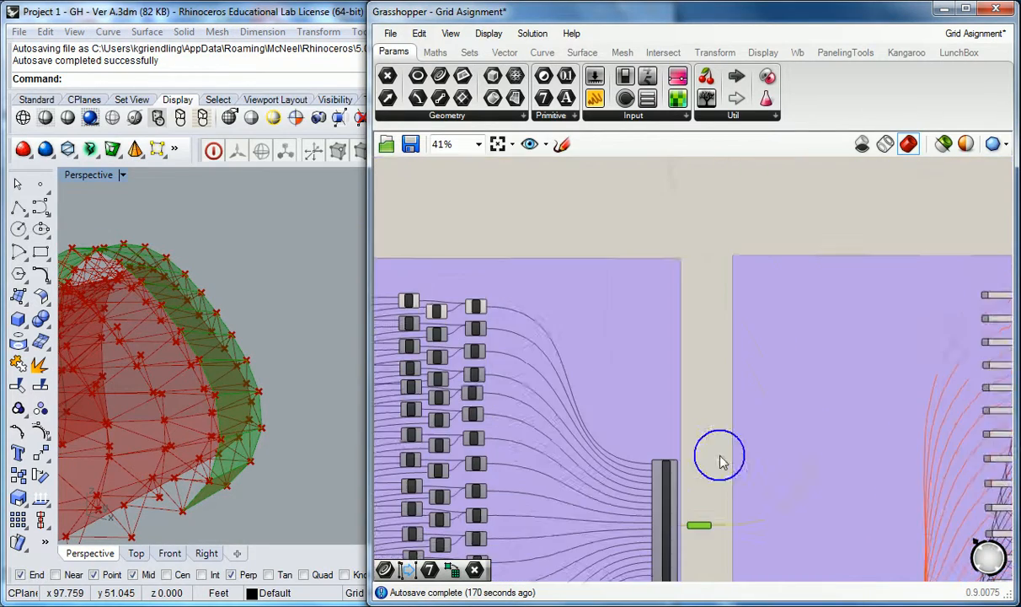
{"action": "scroll", "coordinate": [728, 438], "scroll_direction": "up", "scroll_amount": 2}
{"action": "right_click_drag", "start_coordinate": [760, 338], "coordinate": [643, 417]}
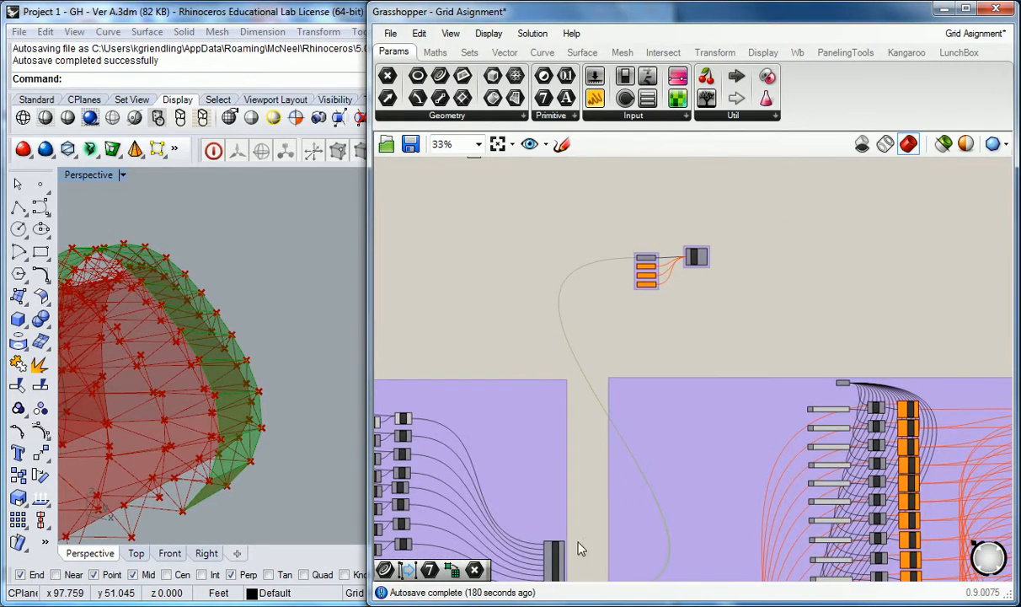
{"action": "scroll", "coordinate": [690, 242], "scroll_direction": "up", "scroll_amount": 5}
{"action": "left_click", "coordinate": [686, 253]}
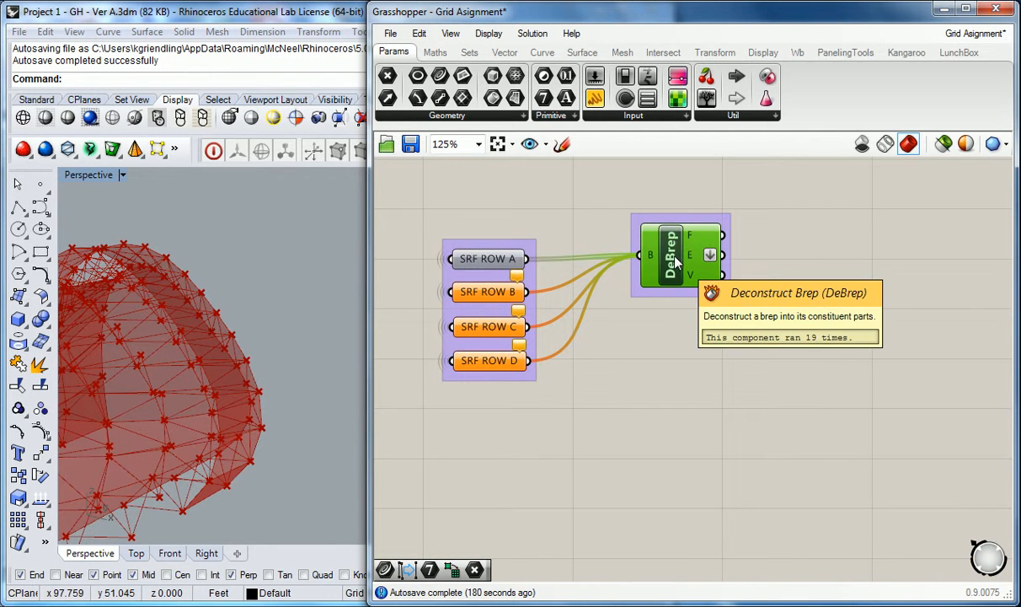
Step: Check the surfaces held in SRF ROW A at the Merge output and follow its wire back to the DeBrep component
{"action": "scroll", "coordinate": [676, 262], "scroll_direction": "down", "scroll_amount": 3}
{"action": "scroll", "coordinate": [560, 338], "scroll_direction": "down", "scroll_amount": 4}
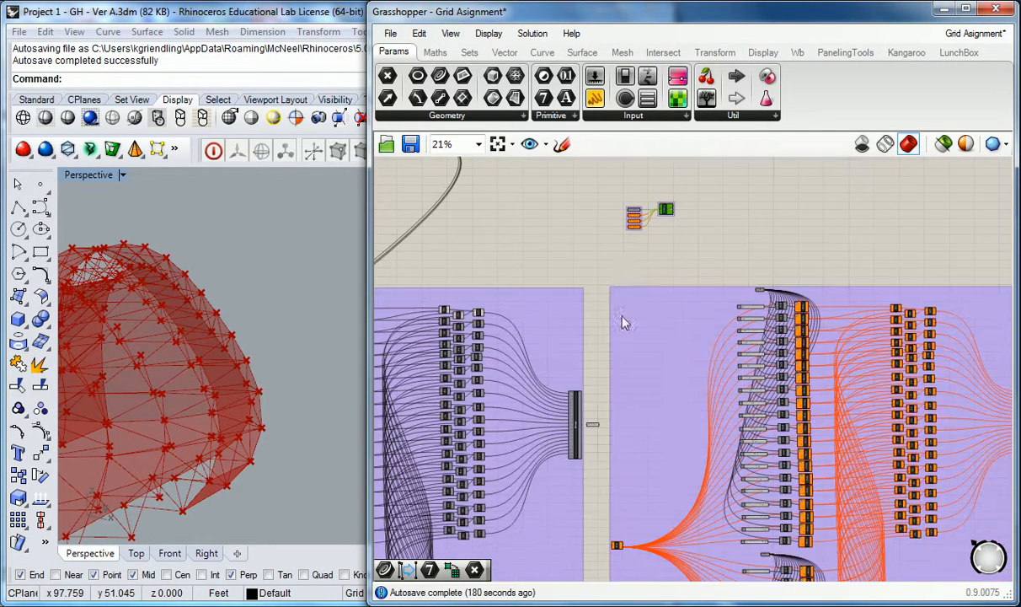
{"action": "scroll", "coordinate": [594, 427], "scroll_direction": "up", "scroll_amount": 2}
{"action": "scroll", "coordinate": [594, 427], "scroll_direction": "up", "scroll_amount": 4}
{"action": "left_click", "coordinate": [594, 423]}
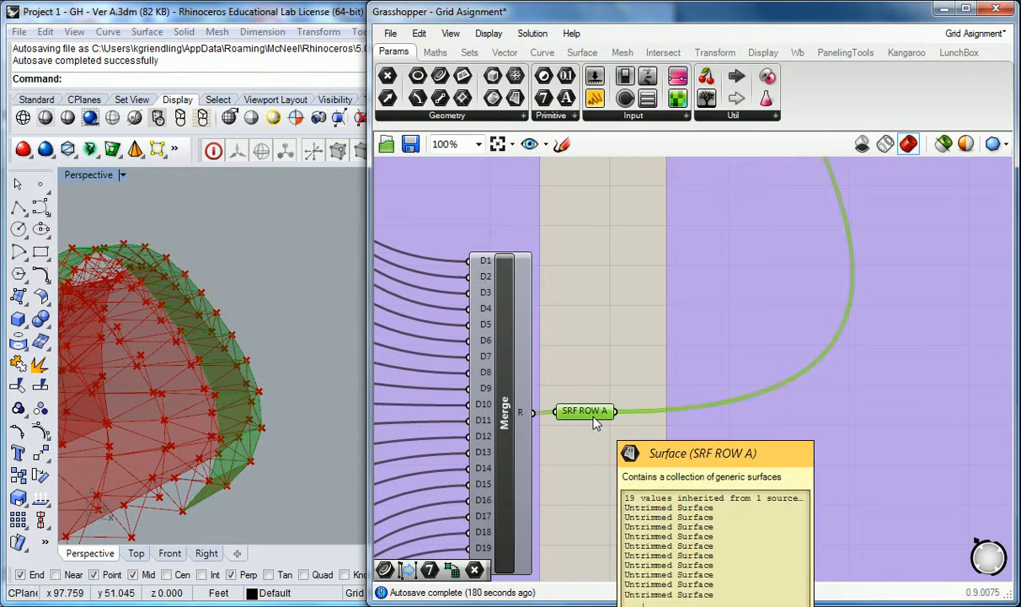
{"action": "scroll", "coordinate": [594, 424], "scroll_direction": "down", "scroll_amount": 3}
{"action": "right_click_drag", "start_coordinate": [628, 245], "coordinate": [568, 530]}
{"action": "right_click_drag", "start_coordinate": [596, 259], "coordinate": [604, 369]}
{"action": "scroll", "coordinate": [686, 233], "scroll_direction": "up", "scroll_amount": 3}
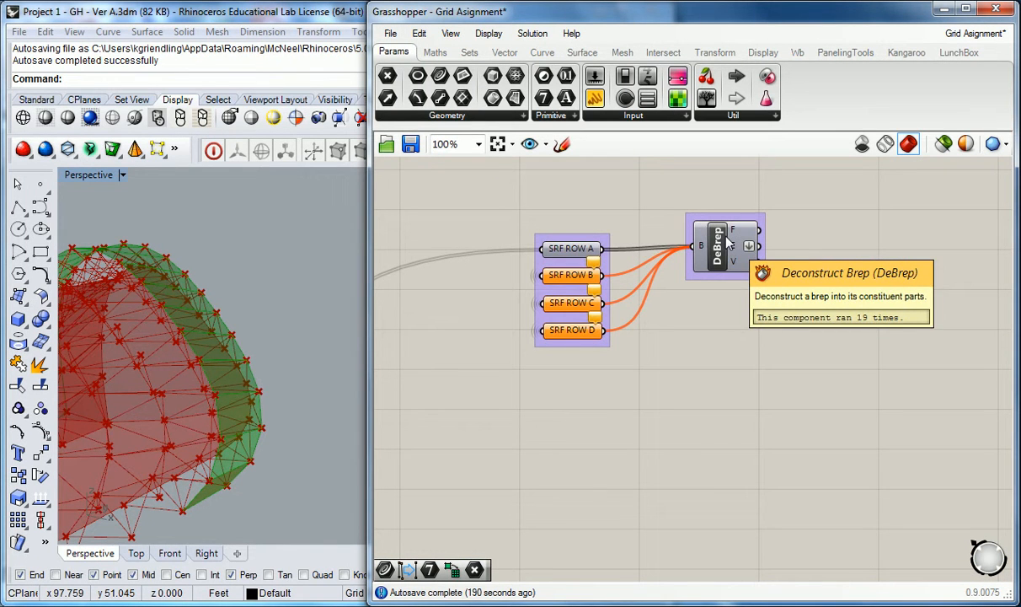
{"action": "right_click_drag", "start_coordinate": [850, 226], "coordinate": [725, 242]}
{"action": "left_click", "coordinate": [725, 242]}
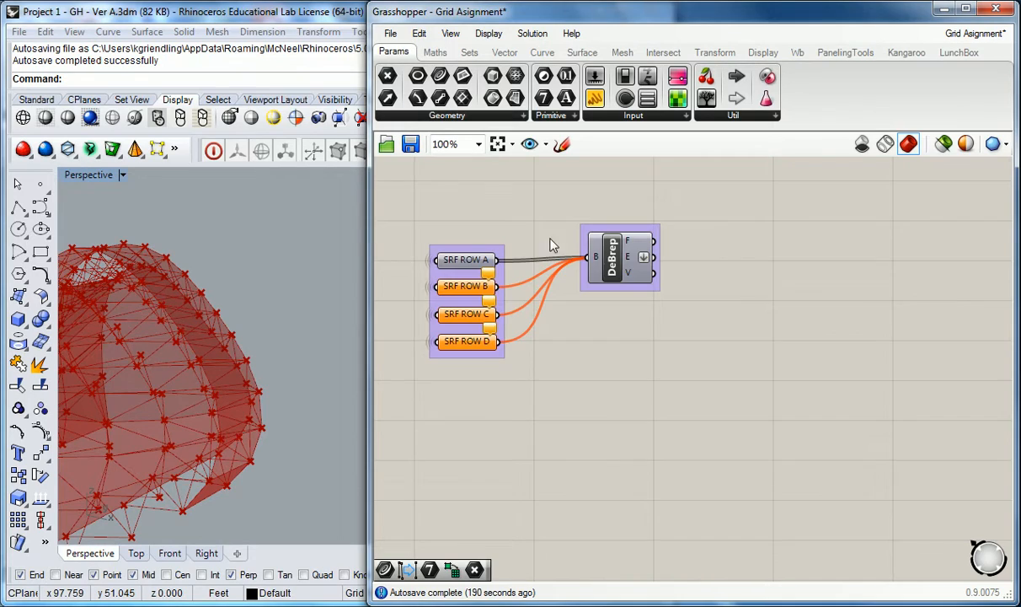
Step: Move the spare Surface parameters from the first row group beside the second one and connect one to its Area component
{"action": "scroll", "coordinate": [522, 241], "scroll_direction": "down", "scroll_amount": 8}
{"action": "right_click_drag", "start_coordinate": [439, 291], "coordinate": [683, 237]}
{"action": "scroll", "coordinate": [593, 260], "scroll_direction": "down", "scroll_amount": 3}
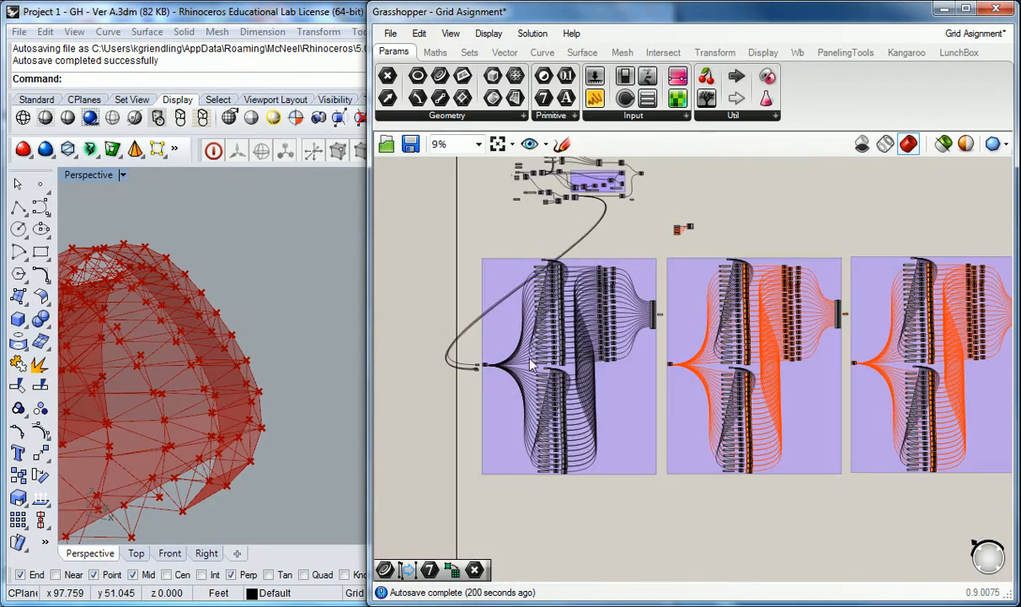
{"action": "scroll", "coordinate": [531, 364], "scroll_direction": "up", "scroll_amount": 5}
{"action": "scroll", "coordinate": [452, 399], "scroll_direction": "down", "scroll_amount": 3}
{"action": "left_click_drag", "start_coordinate": [432, 424], "coordinate": [806, 400]}
{"action": "scroll", "coordinate": [438, 422], "scroll_direction": "down", "scroll_amount": 4}
{"action": "scroll", "coordinate": [816, 383], "scroll_direction": "up", "scroll_amount": 8}
{"action": "left_click", "coordinate": [768, 378]}
{"action": "left_click_drag", "start_coordinate": [758, 381], "coordinate": [823, 410]}
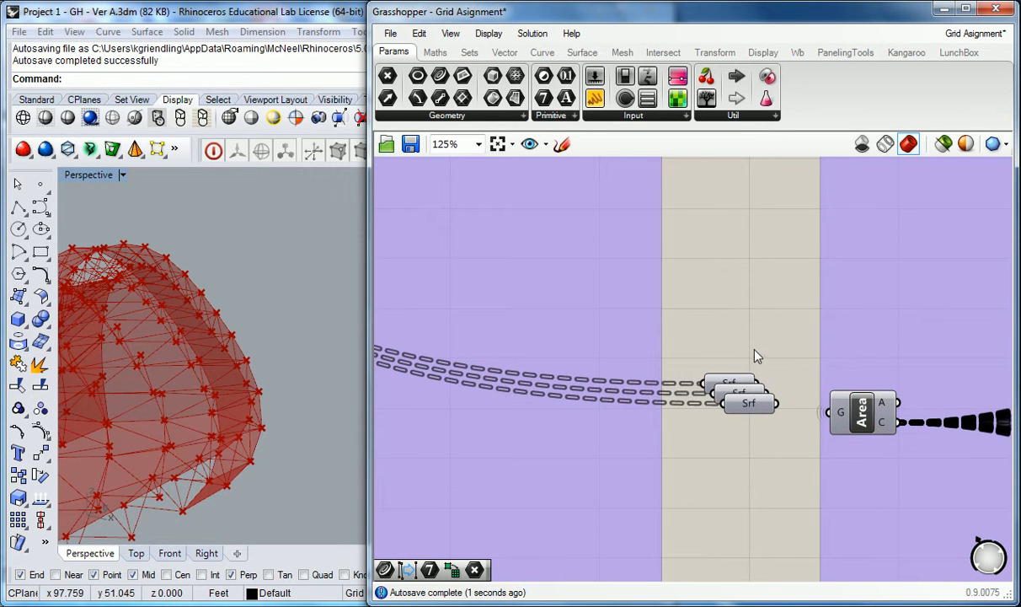
Step: Move the two remaining spare Surface parameters into the gap in front of the third row group's Area component
{"action": "left_click", "coordinate": [752, 396]}
{"action": "scroll", "coordinate": [750, 403], "scroll_direction": "down", "scroll_amount": 8}
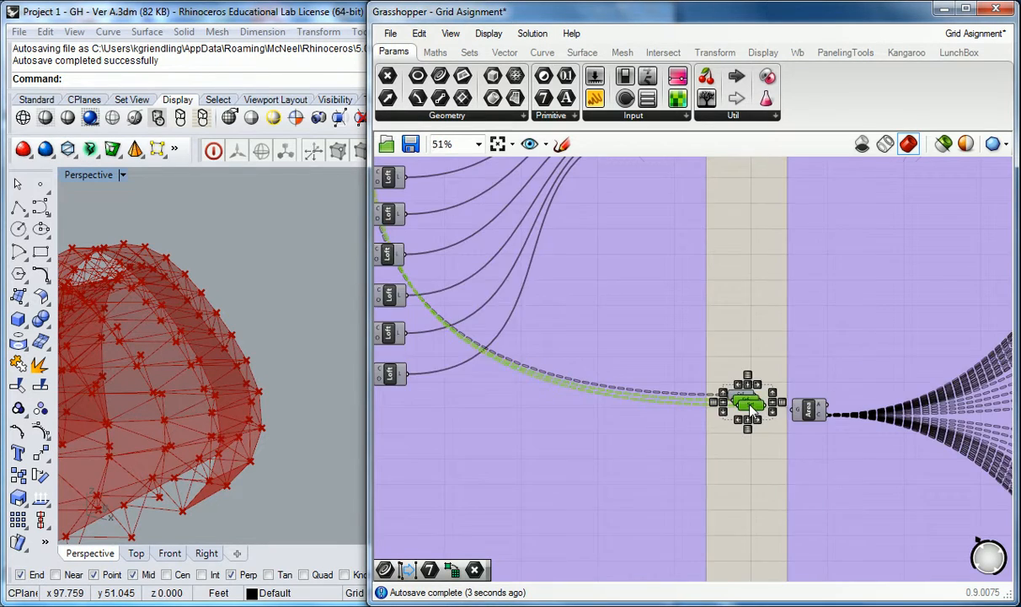
{"action": "scroll", "coordinate": [753, 362], "scroll_direction": "down", "scroll_amount": 2}
{"action": "right_click_drag", "start_coordinate": [800, 326], "coordinate": [634, 354]}
{"action": "scroll", "coordinate": [632, 350], "scroll_direction": "up", "scroll_amount": 2}
{"action": "left_click_drag", "start_coordinate": [531, 407], "coordinate": [979, 437]}
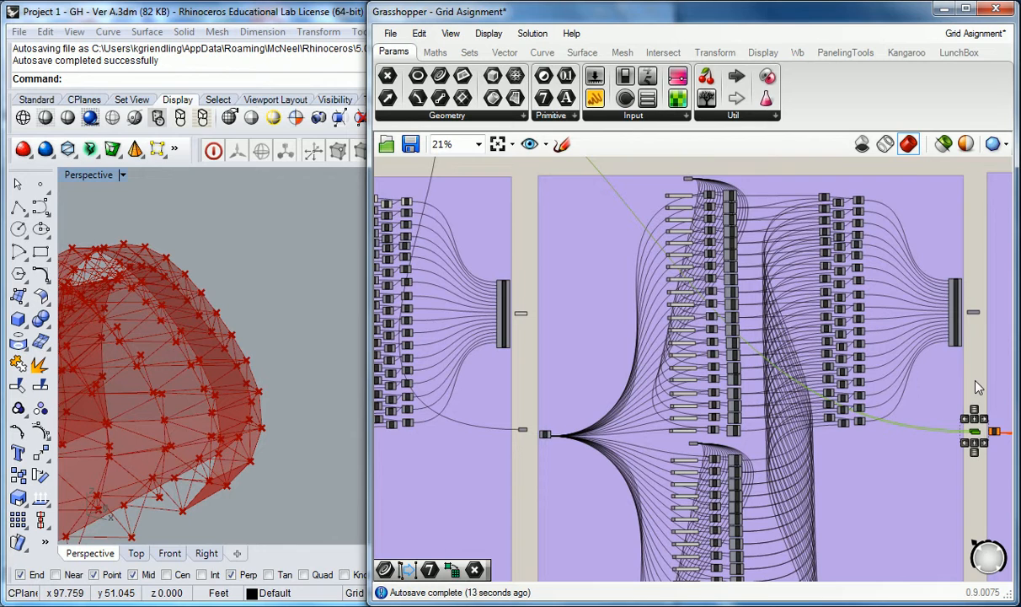
Step: Connect one spare Surface parameter to the third row group's Area geometry input and separate the other one from it
{"action": "right_click_drag", "start_coordinate": [924, 364], "coordinate": [593, 388]}
{"action": "scroll", "coordinate": [590, 404], "scroll_direction": "up", "scroll_amount": 6}
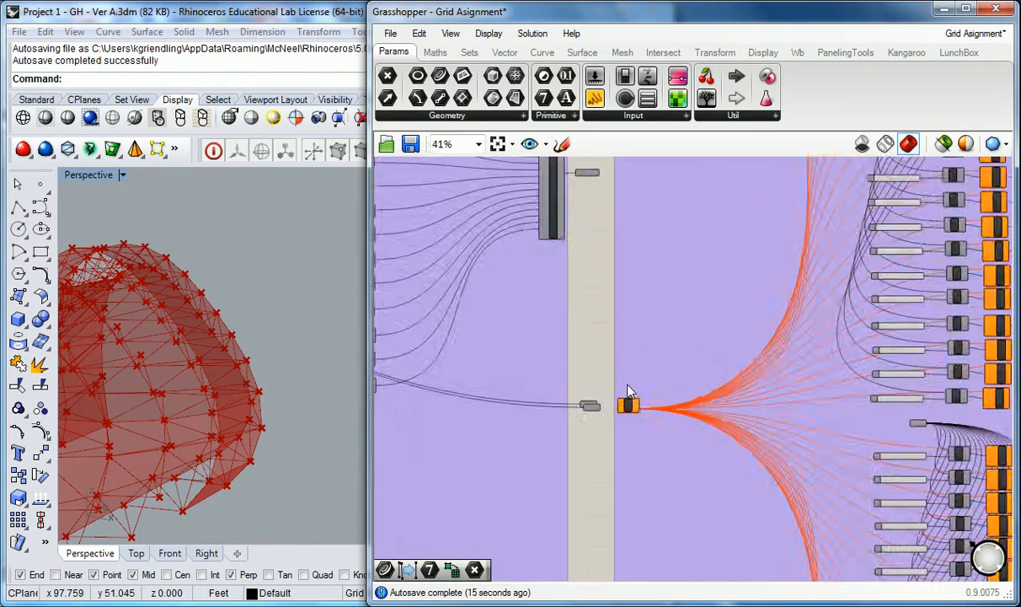
{"action": "left_click_drag", "start_coordinate": [580, 424], "coordinate": [587, 440]}
{"action": "scroll", "coordinate": [595, 426], "scroll_direction": "down", "scroll_amount": 4}
{"action": "left_click", "coordinate": [588, 433]}
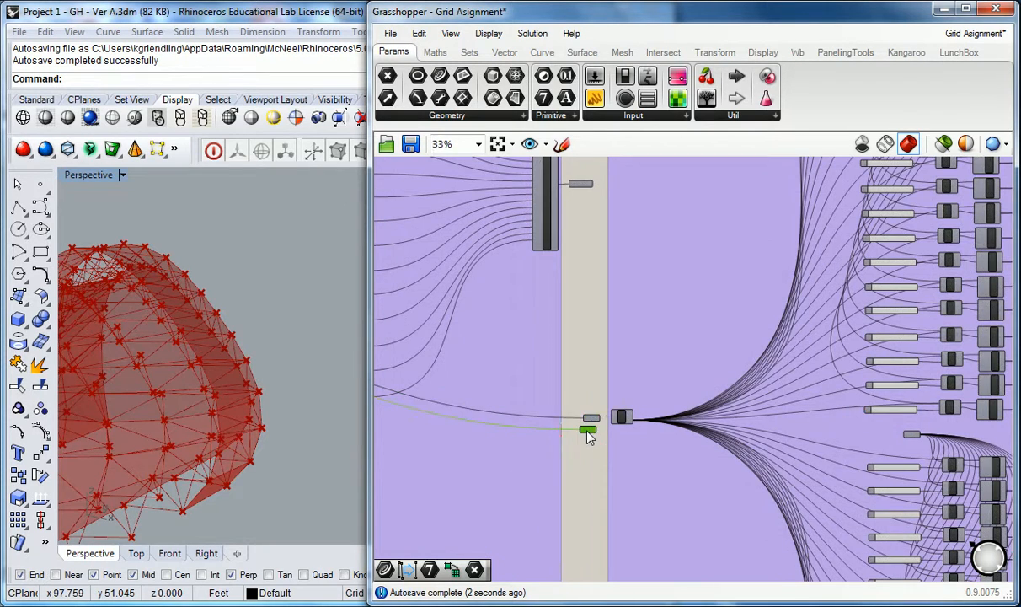
Step: Move the last spare Surface parameter beside the fourth row group and connect it to that group's Area component
{"action": "scroll", "coordinate": [588, 435], "scroll_direction": "down", "scroll_amount": 3}
{"action": "left_click_drag", "start_coordinate": [589, 430], "coordinate": [713, 432]}
{"action": "left_click_drag", "start_coordinate": [971, 424], "coordinate": [978, 426]}
{"action": "right_click_drag", "start_coordinate": [959, 436], "coordinate": [647, 447]}
{"action": "scroll", "coordinate": [664, 448], "scroll_direction": "up", "scroll_amount": 3}
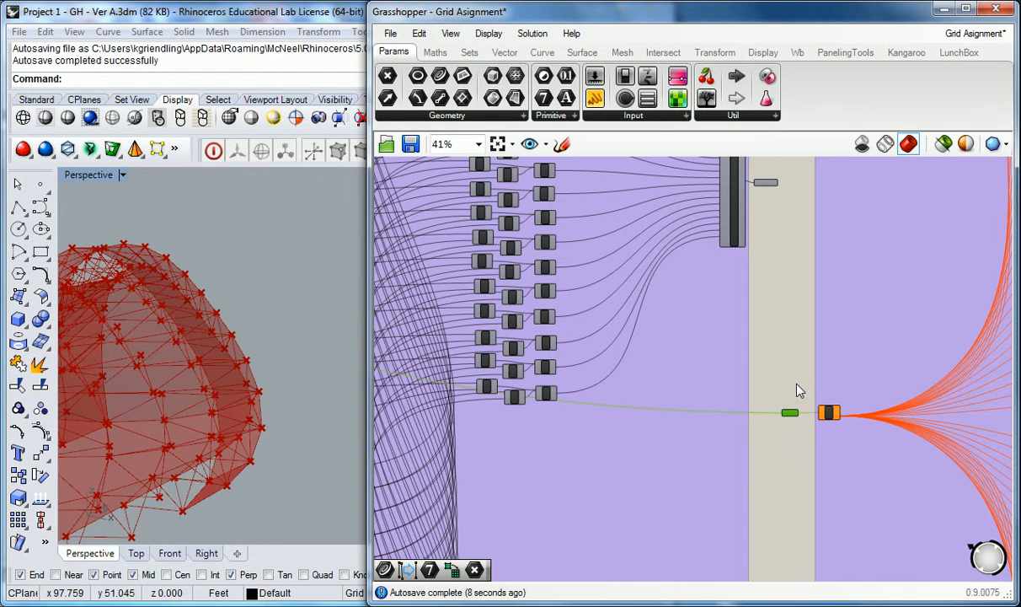
{"action": "scroll", "coordinate": [797, 387], "scroll_direction": "down", "scroll_amount": 10}
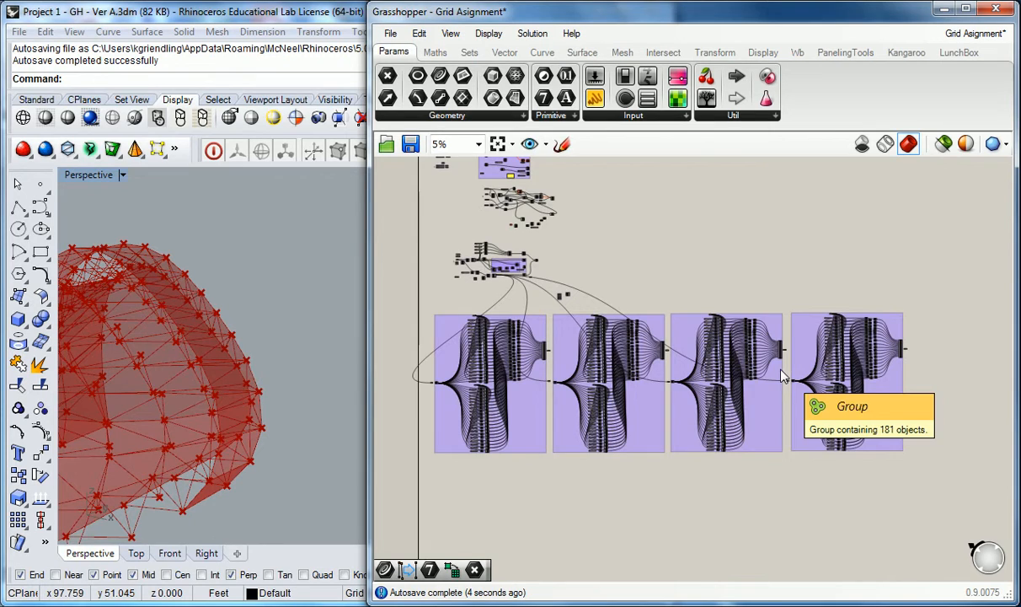
Step: Turn off the viewport preview of the SRF ROW A parameter at the first row group's Merge output
{"action": "scroll", "coordinate": [547, 370], "scroll_direction": "up", "scroll_amount": 8}
{"action": "scroll", "coordinate": [587, 245], "scroll_direction": "up", "scroll_amount": 1}
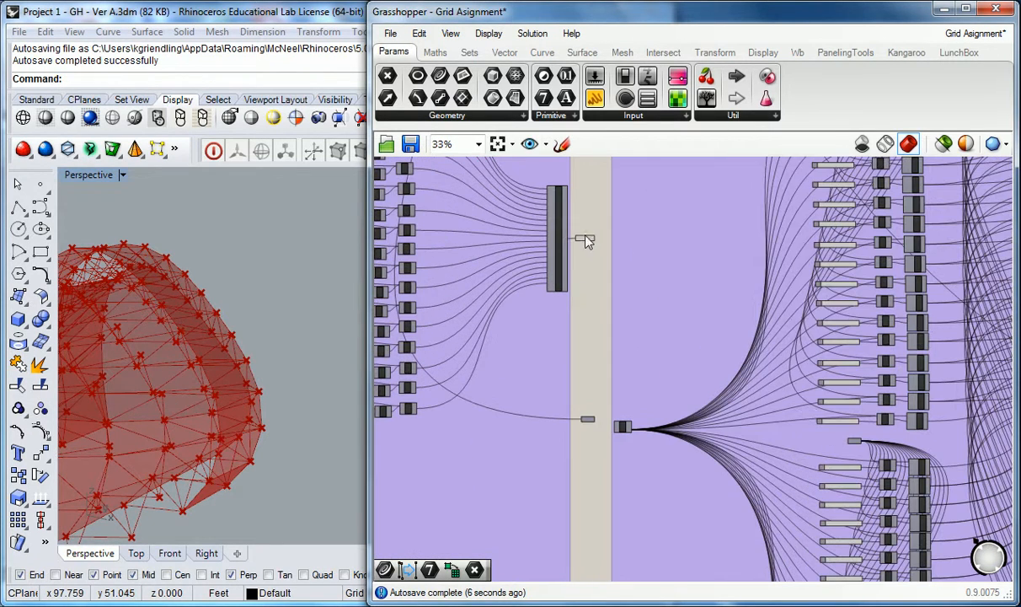
{"action": "left_click", "coordinate": [586, 240]}
{"action": "right_click", "coordinate": [586, 239]}
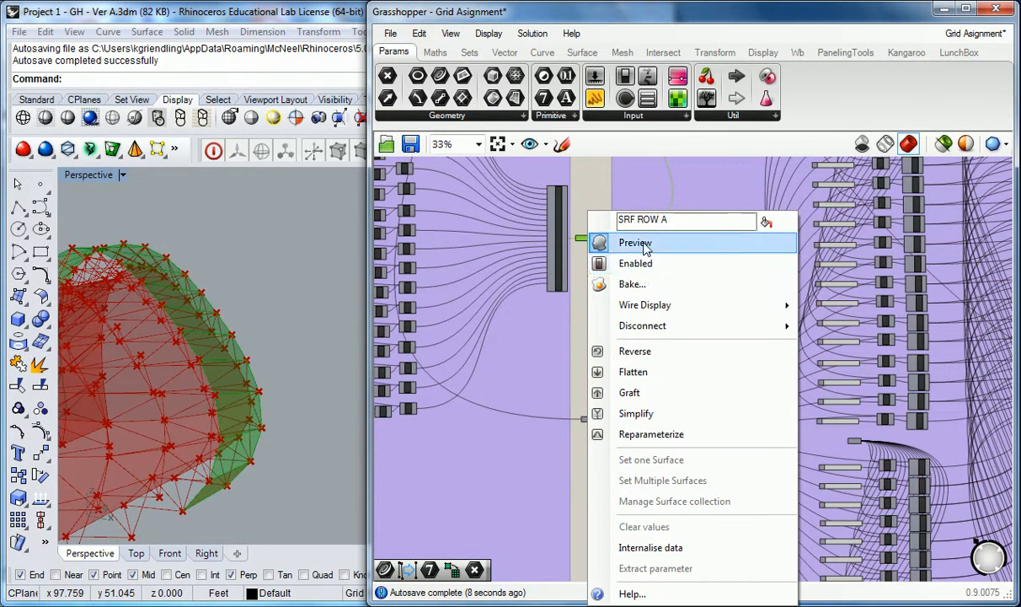
{"action": "left_click", "coordinate": [594, 238]}
Step: Turn off the viewport preview of the Loft components at the top of the first row group
{"action": "scroll", "coordinate": [548, 261], "scroll_direction": "down", "scroll_amount": 5}
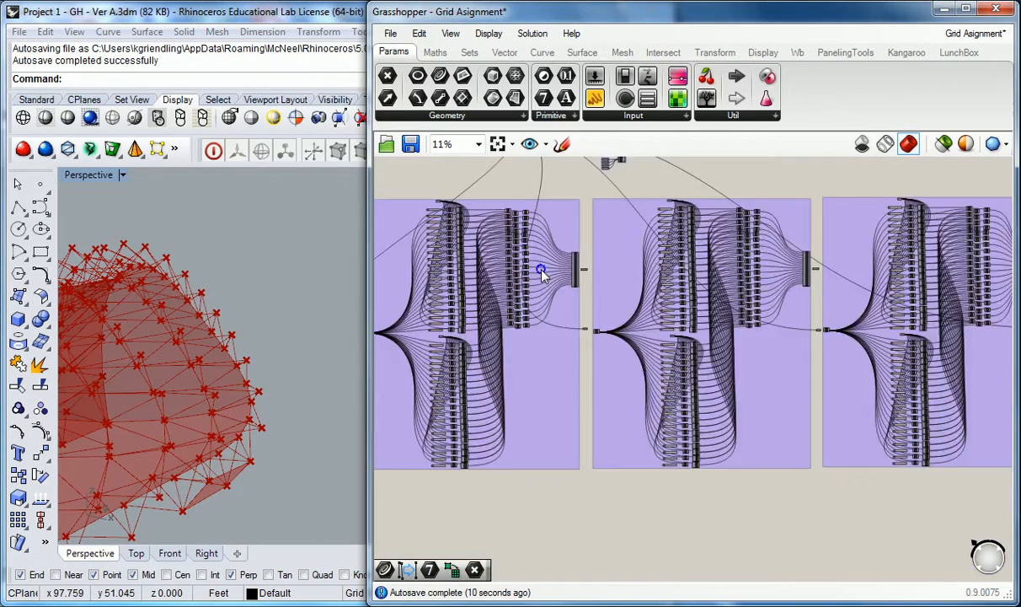
{"action": "scroll", "coordinate": [595, 272], "scroll_direction": "up", "scroll_amount": 3}
{"action": "left_click_drag", "start_coordinate": [502, 222], "coordinate": [689, 301]}
{"action": "middle_click", "coordinate": [665, 283]}
{"action": "left_click", "coordinate": [715, 229]}
Step: Add a Curve parameter beside the DeBrep fed by SRF ROW A to D and connect it to the edges output
{"action": "scroll", "coordinate": [748, 227], "scroll_direction": "down", "scroll_amount": 2}
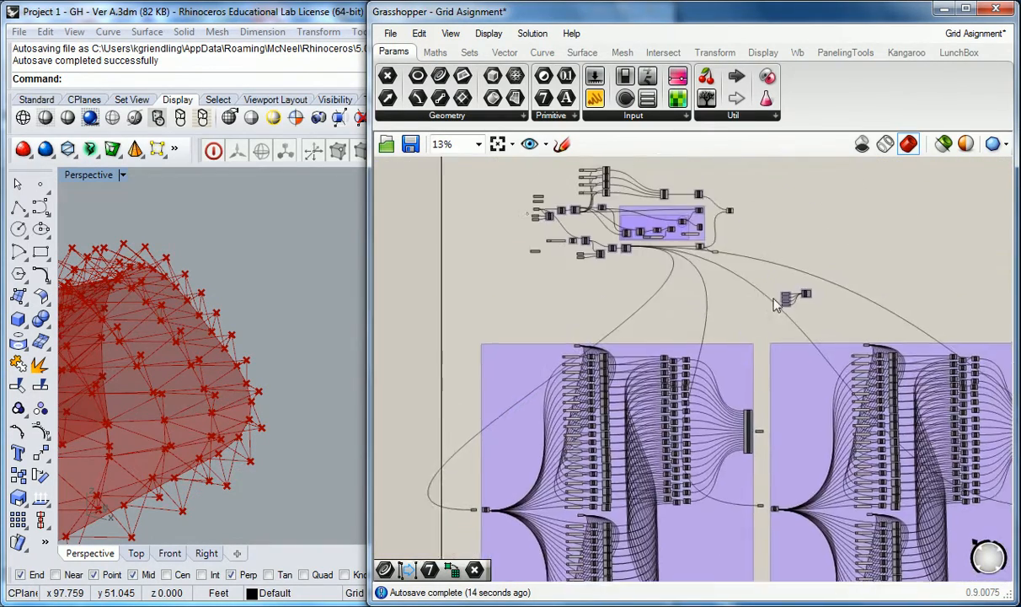
{"action": "scroll", "coordinate": [807, 315], "scroll_direction": "up", "scroll_amount": 5}
{"action": "scroll", "coordinate": [822, 327], "scroll_direction": "up", "scroll_amount": 3}
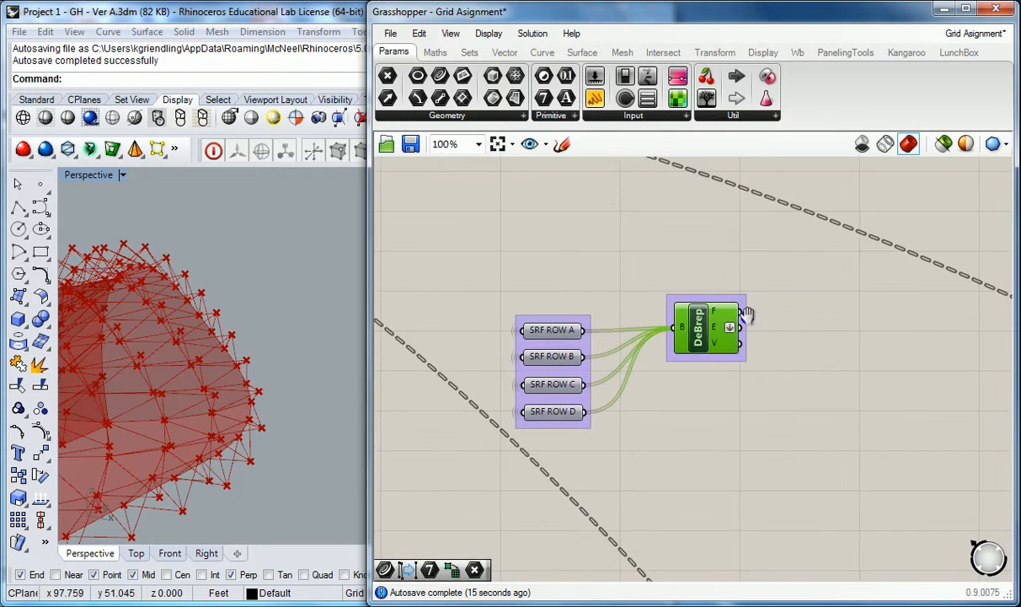
{"action": "right_click_drag", "start_coordinate": [834, 308], "coordinate": [641, 307]}
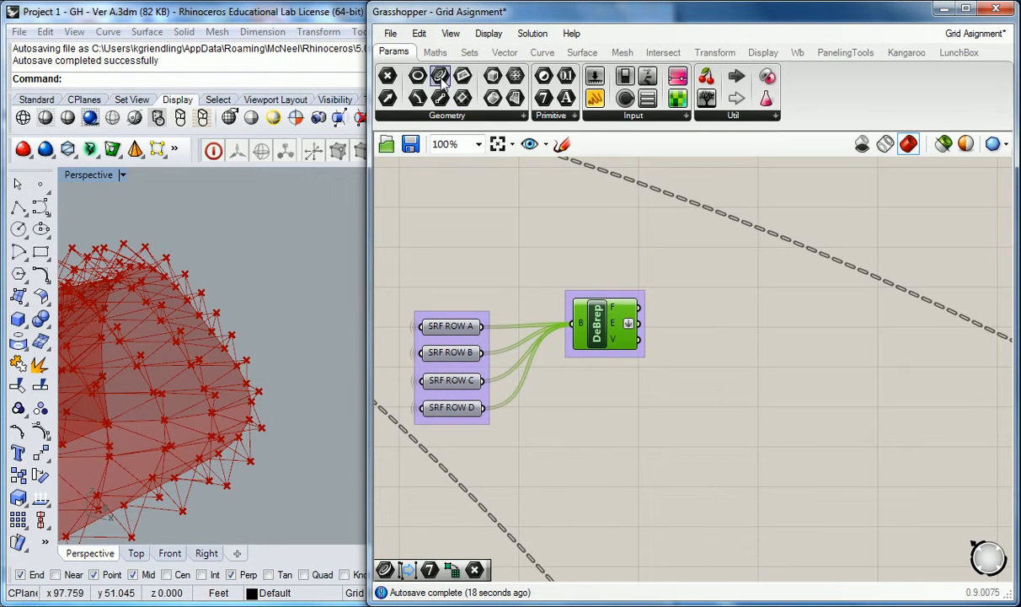
{"action": "left_click_drag", "start_coordinate": [441, 78], "coordinate": [681, 322]}
{"action": "left_click", "coordinate": [689, 325]}
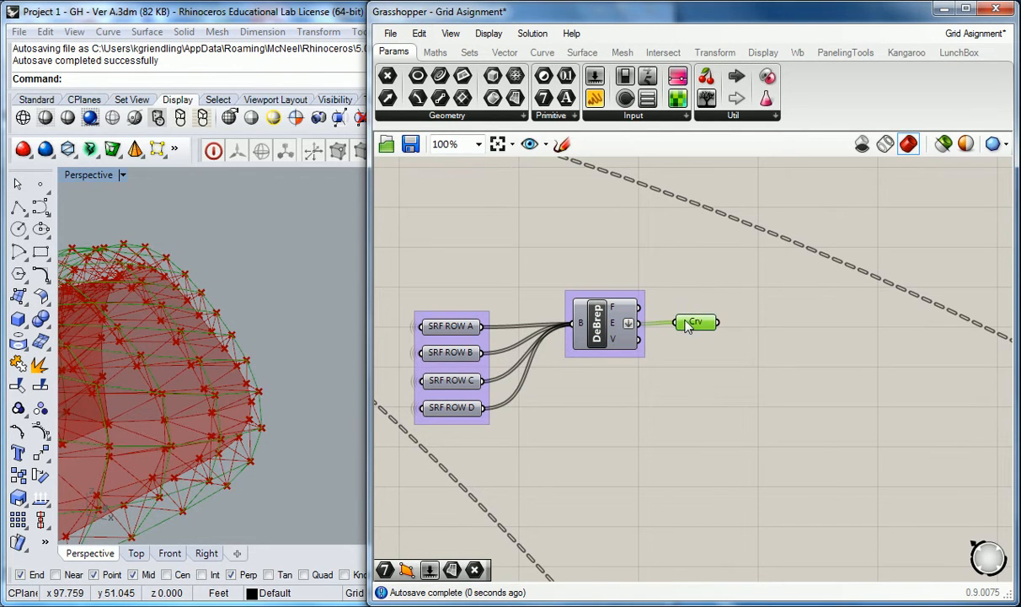
Step: Narrow the Grasshopper window and orbit the Perspective view to inspect the extracted edge curves over the whole frame
{"action": "right_click_drag", "start_coordinate": [175, 364], "coordinate": [201, 308]}
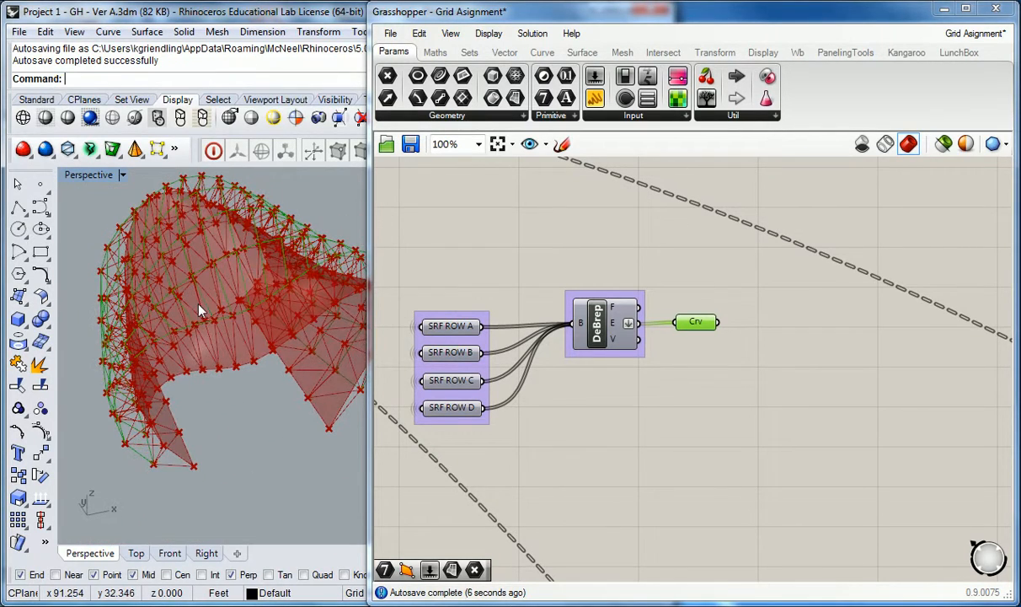
{"action": "left_click_drag", "start_coordinate": [369, 224], "coordinate": [658, 257]}
{"action": "right_click_drag", "start_coordinate": [380, 255], "coordinate": [314, 285]}
{"action": "right_click_drag", "start_coordinate": [912, 256], "coordinate": [856, 281]}
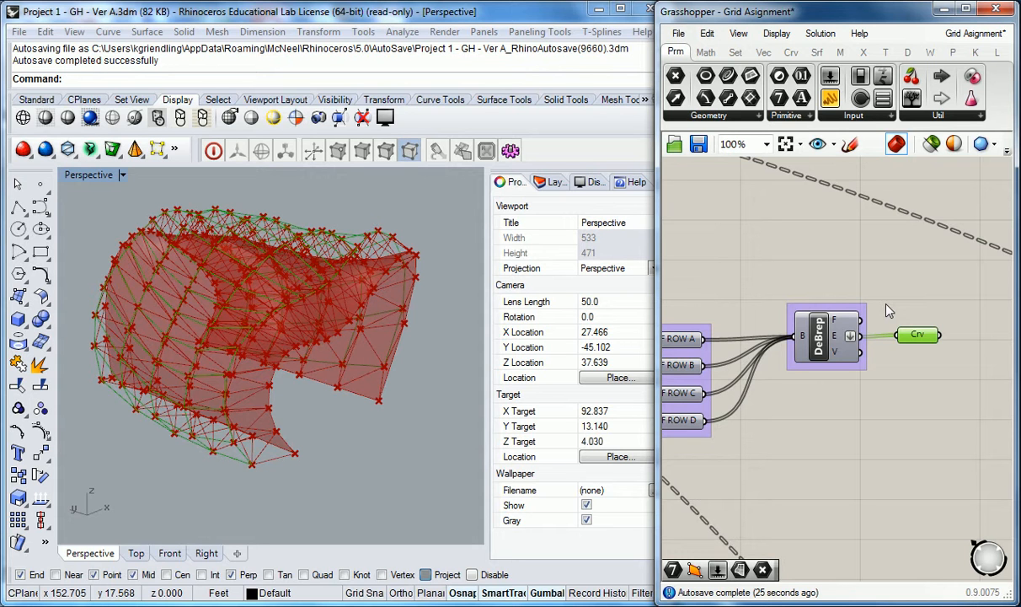
{"action": "left_click", "coordinate": [809, 251]}
Step: Trace the Surface parameter feeding the first Area component back to the components that offset and subdivide the base surface
{"action": "scroll", "coordinate": [815, 268], "scroll_direction": "down", "scroll_amount": 5}
{"action": "scroll", "coordinate": [817, 267], "scroll_direction": "down", "scroll_amount": 2}
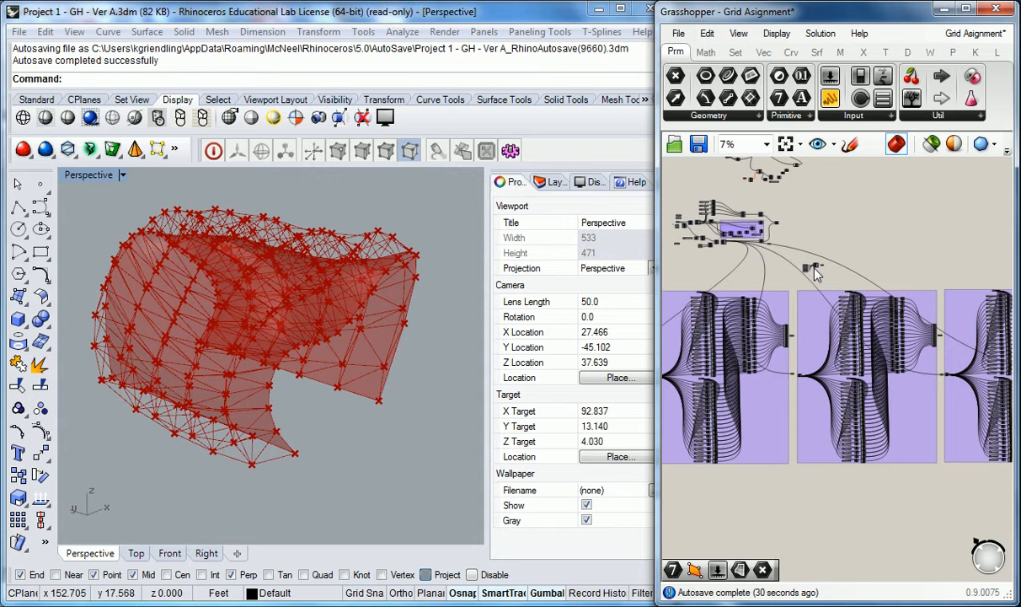
{"action": "right_click_drag", "start_coordinate": [745, 258], "coordinate": [853, 275]}
{"action": "scroll", "coordinate": [771, 367], "scroll_direction": "up", "scroll_amount": 12}
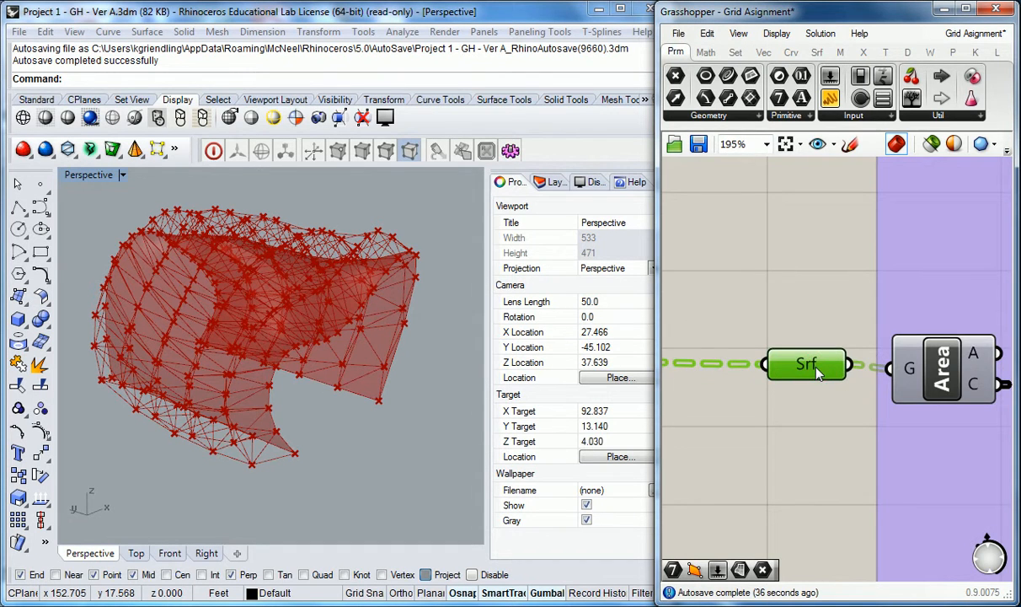
{"action": "scroll", "coordinate": [814, 373], "scroll_direction": "down", "scroll_amount": 8}
{"action": "scroll", "coordinate": [878, 313], "scroll_direction": "up", "scroll_amount": 12}
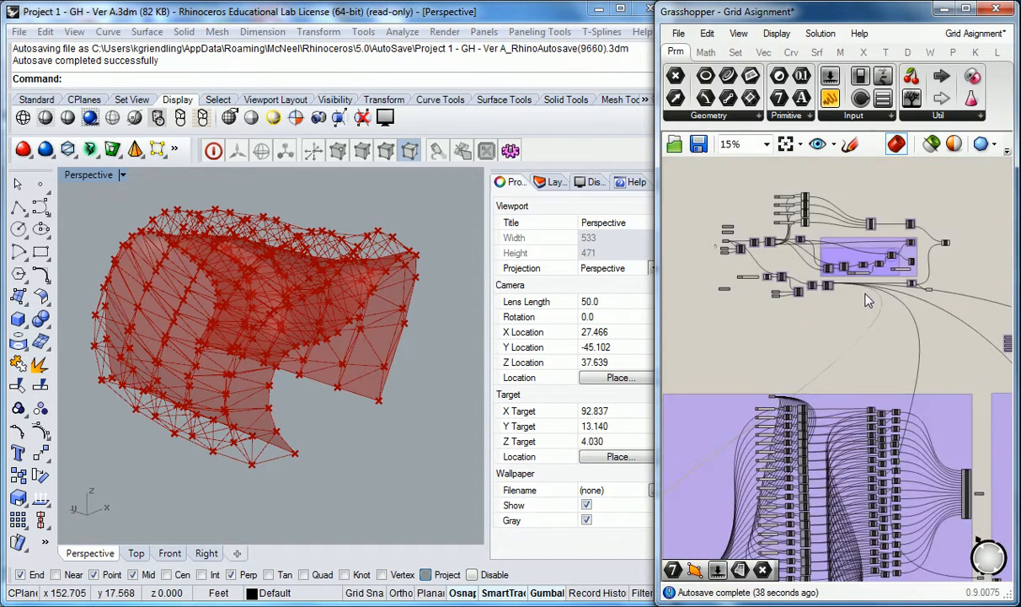
{"action": "scroll", "coordinate": [777, 314], "scroll_direction": "down", "scroll_amount": 1}
{"action": "left_click", "coordinate": [777, 314]}
{"action": "scroll", "coordinate": [777, 315], "scroll_direction": "down", "scroll_amount": 3}
{"action": "right_click_drag", "start_coordinate": [777, 314], "coordinate": [925, 327]}
{"action": "scroll", "coordinate": [925, 327], "scroll_direction": "up", "scroll_amount": 1}
{"action": "scroll", "coordinate": [834, 321], "scroll_direction": "up", "scroll_amount": 3}
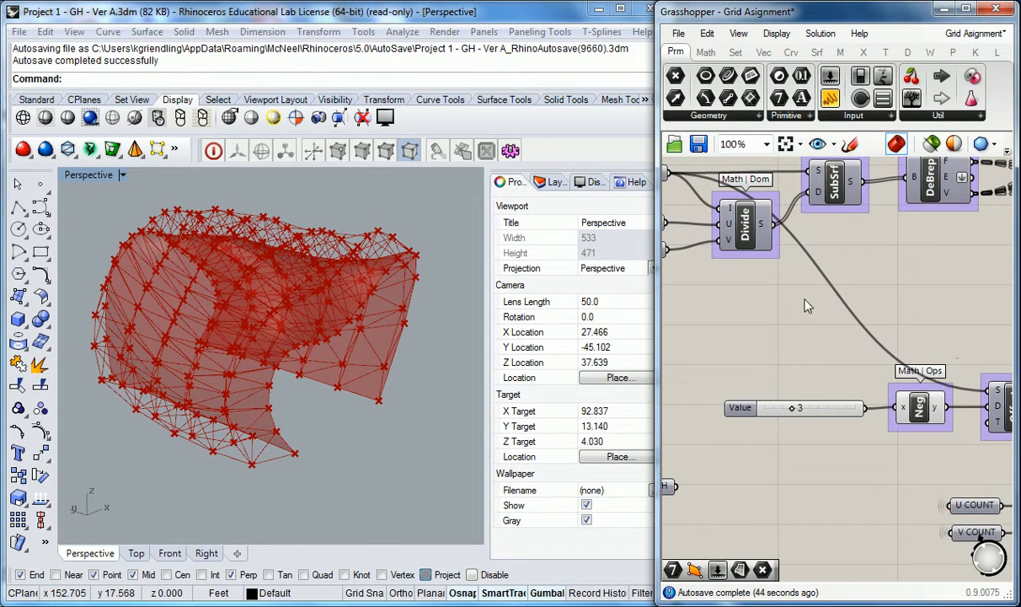
Step: Widen the Grasshopper window and frame the Offset, SubSrf and DeBrep components of the offset surface
{"action": "left_click_drag", "start_coordinate": [654, 323], "coordinate": [296, 327]}
{"action": "scroll", "coordinate": [607, 337], "scroll_direction": "down", "scroll_amount": 2}
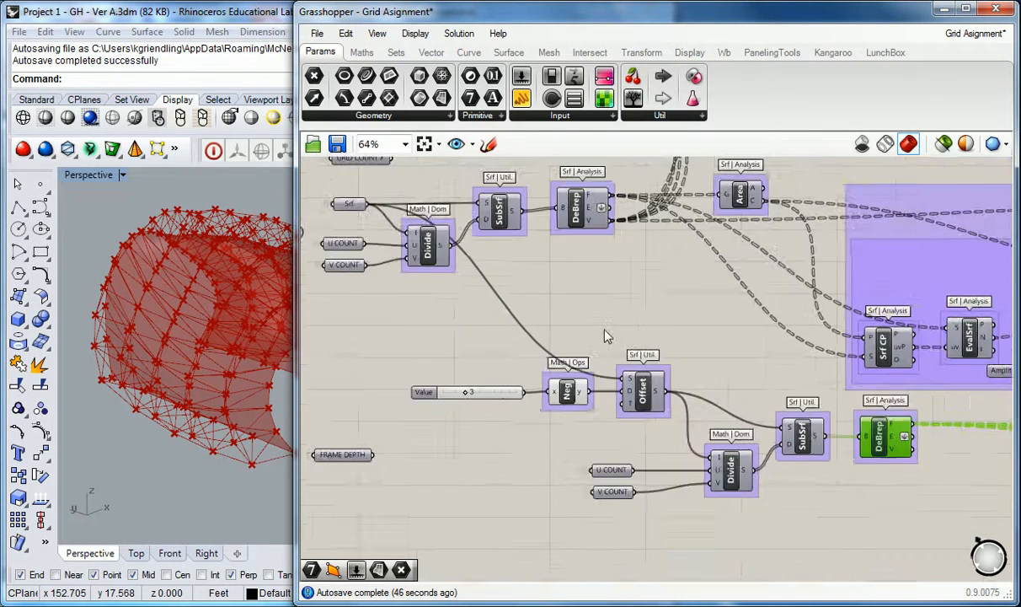
{"action": "right_click_drag", "start_coordinate": [694, 328], "coordinate": [648, 321]}
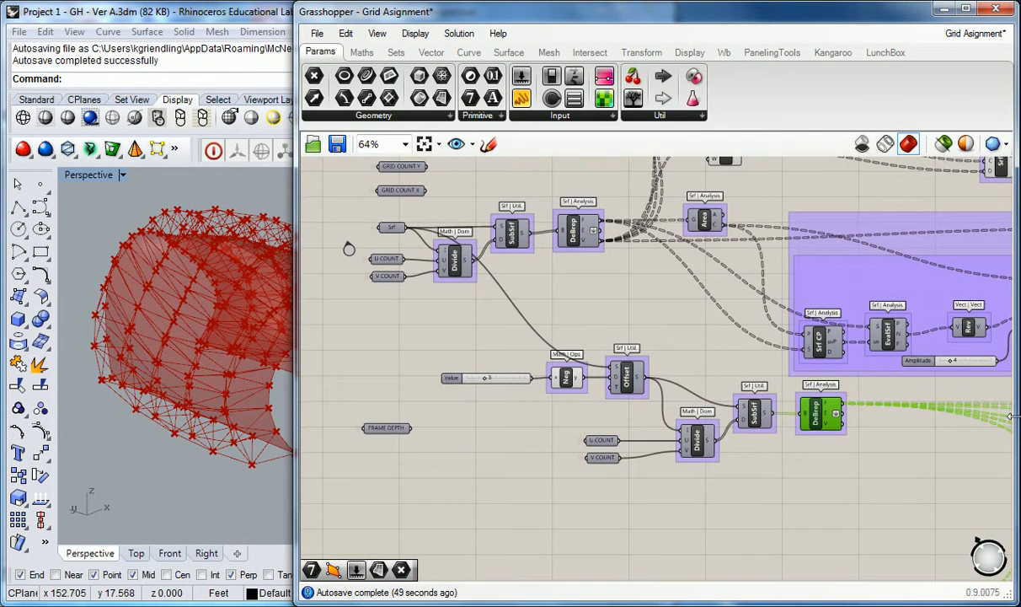
{"action": "left_click_drag", "start_coordinate": [844, 405], "coordinate": [949, 456]}
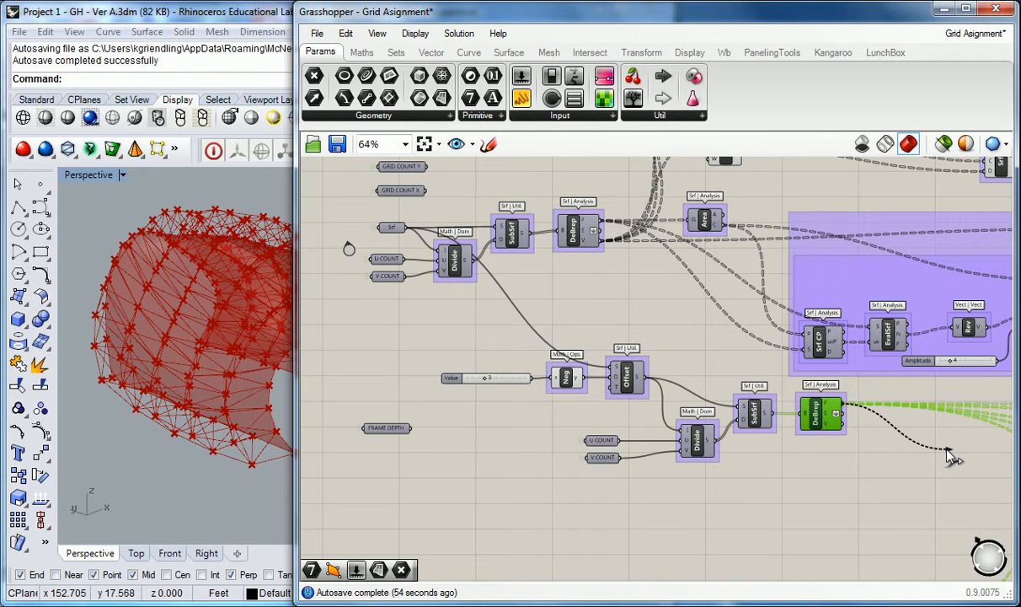
{"action": "left_click_drag", "start_coordinate": [947, 450], "coordinate": [947, 452]}
{"action": "left_click", "coordinate": [901, 456]}
Step: Turn on the preview of the Surface parameter feeding the first Area component in the row group and inspect it in Perspective
{"action": "scroll", "coordinate": [885, 417], "scroll_direction": "down", "scroll_amount": 10}
{"action": "right_click_drag", "start_coordinate": [832, 474], "coordinate": [748, 371]}
{"action": "scroll", "coordinate": [707, 454], "scroll_direction": "up", "scroll_amount": 5}
{"action": "scroll", "coordinate": [708, 459], "scroll_direction": "up", "scroll_amount": 5}
{"action": "left_click", "coordinate": [758, 531]}
{"action": "right_click", "coordinate": [758, 531]}
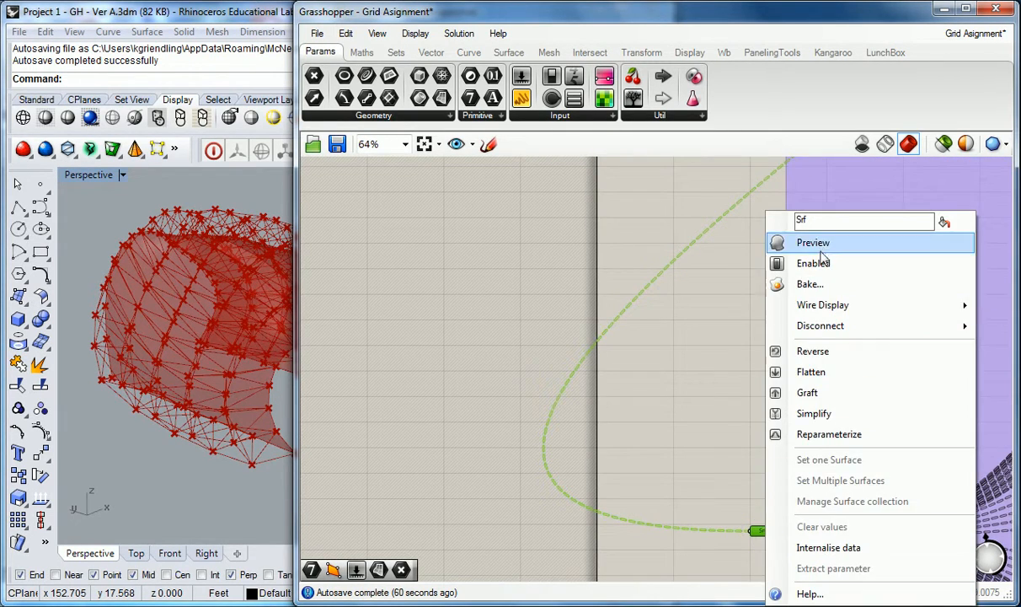
{"action": "left_click", "coordinate": [820, 253]}
{"action": "right_click_drag", "start_coordinate": [228, 376], "coordinate": [219, 346]}
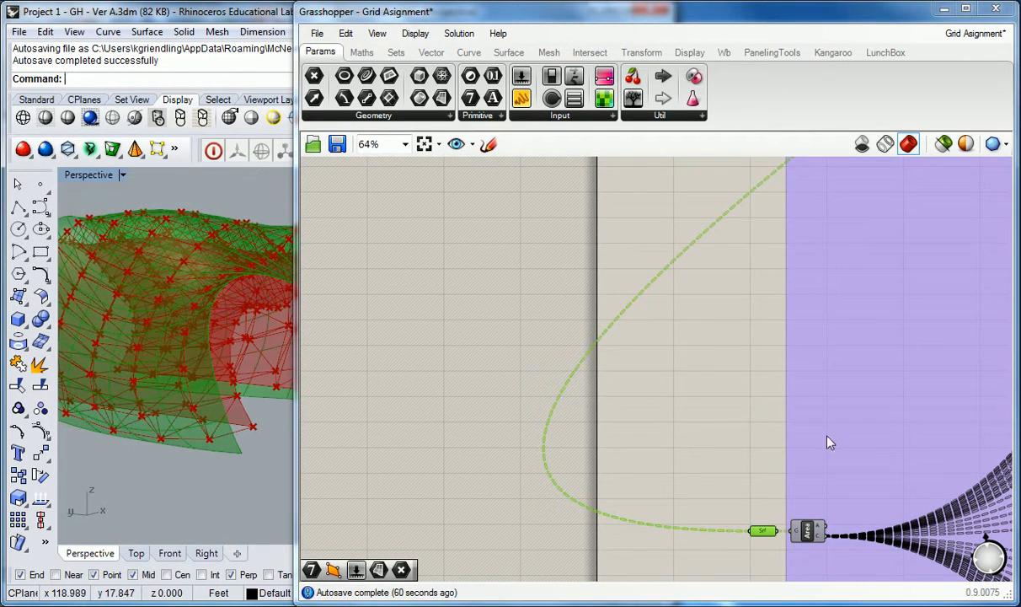
Step: Turn off the preview of the Surface parameter feeding the row group's Area component
{"action": "left_click", "coordinate": [740, 495]}
{"action": "left_click", "coordinate": [760, 531]}
{"action": "right_click", "coordinate": [759, 531]}
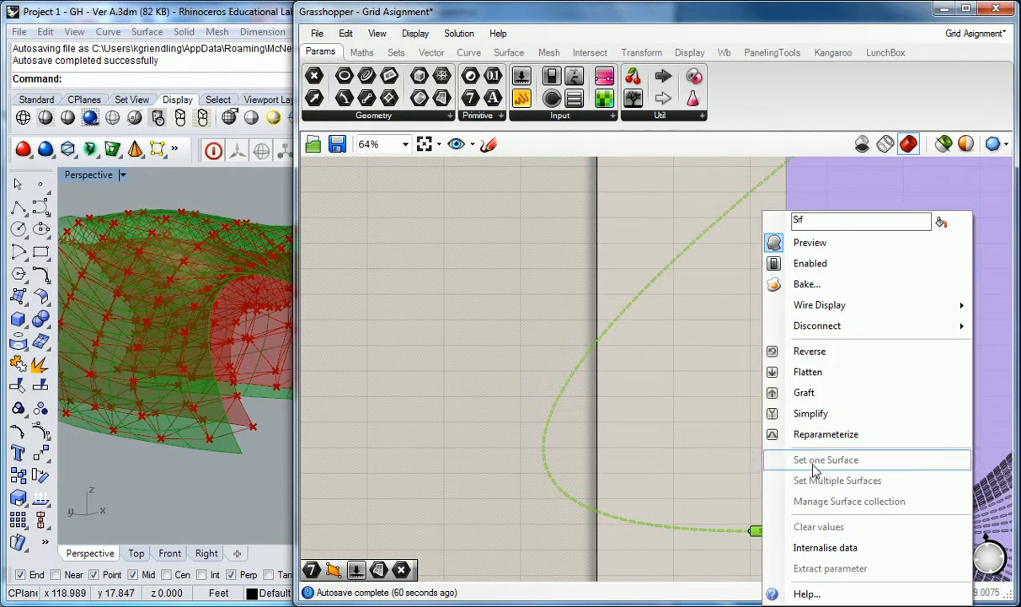
{"action": "left_click", "coordinate": [805, 244]}
{"action": "left_click", "coordinate": [730, 335]}
Step: Select the Line component joining the DeBrep vertices to the Area centroids and inspect its lines in the Perspective view
{"action": "scroll", "coordinate": [730, 341], "scroll_direction": "down", "scroll_amount": 4}
{"action": "scroll", "coordinate": [796, 317], "scroll_direction": "down", "scroll_amount": 5}
{"action": "right_click_drag", "start_coordinate": [903, 312], "coordinate": [663, 398]}
{"action": "right_click_drag", "start_coordinate": [770, 298], "coordinate": [747, 404]}
{"action": "scroll", "coordinate": [724, 371], "scroll_direction": "up", "scroll_amount": 4}
{"action": "right_click_drag", "start_coordinate": [659, 419], "coordinate": [727, 395]}
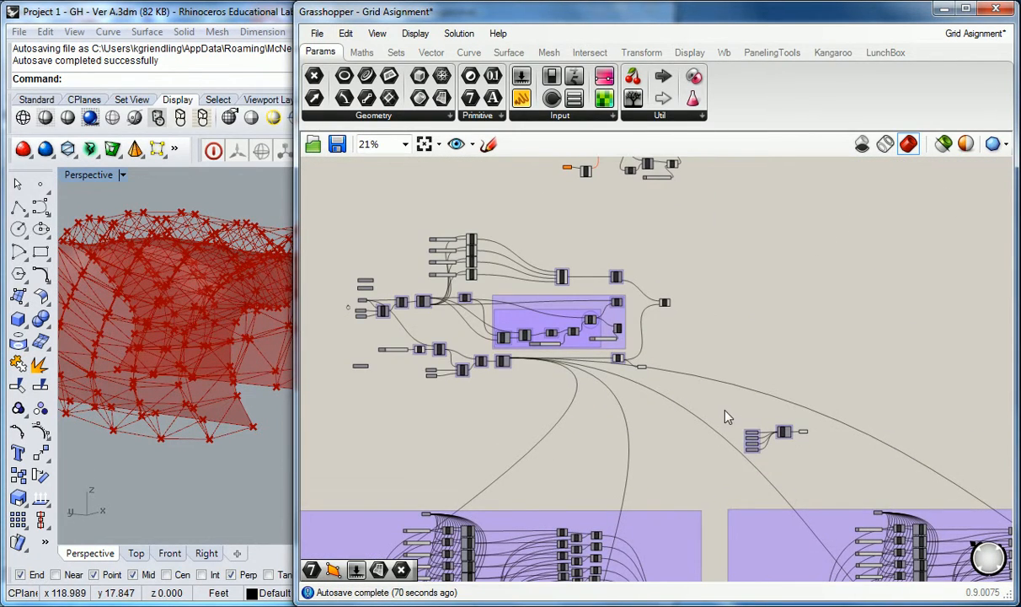
{"action": "scroll", "coordinate": [716, 419], "scroll_direction": "up", "scroll_amount": 3}
{"action": "right_click_drag", "start_coordinate": [613, 339], "coordinate": [696, 384]}
{"action": "scroll", "coordinate": [601, 336], "scroll_direction": "up", "scroll_amount": 1}
{"action": "scroll", "coordinate": [630, 335], "scroll_direction": "down", "scroll_amount": 1}
{"action": "left_click", "coordinate": [742, 267]}
{"action": "right_click_drag", "start_coordinate": [226, 374], "coordinate": [136, 373]}
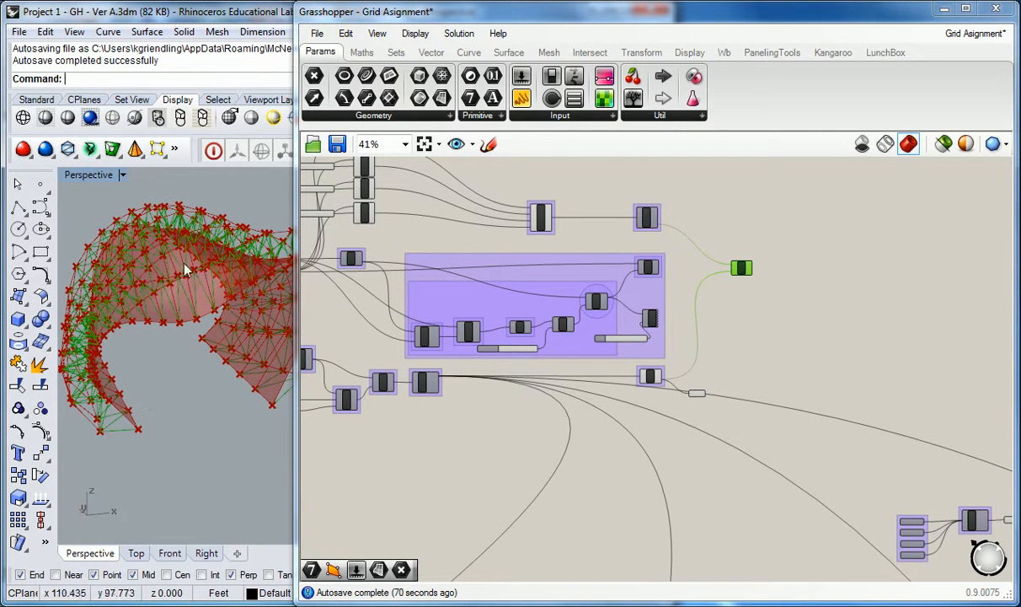
{"action": "right_click_drag", "start_coordinate": [239, 242], "coordinate": [249, 287]}
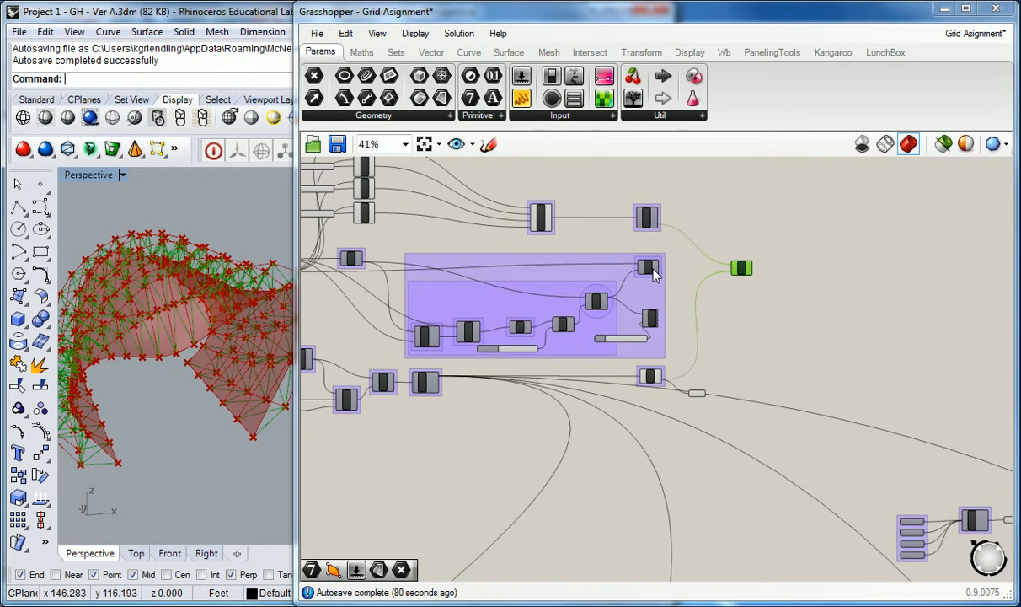
Step: Select the Srf4Pt component above the purple group and examine its surfaces and the DeBrep it feeds
{"action": "right_click_drag", "start_coordinate": [622, 266], "coordinate": [684, 405]}
{"action": "scroll", "coordinate": [626, 351], "scroll_direction": "up", "scroll_amount": 2}
{"action": "right_click_drag", "start_coordinate": [627, 351], "coordinate": [579, 307]}
{"action": "left_click", "coordinate": [597, 306]}
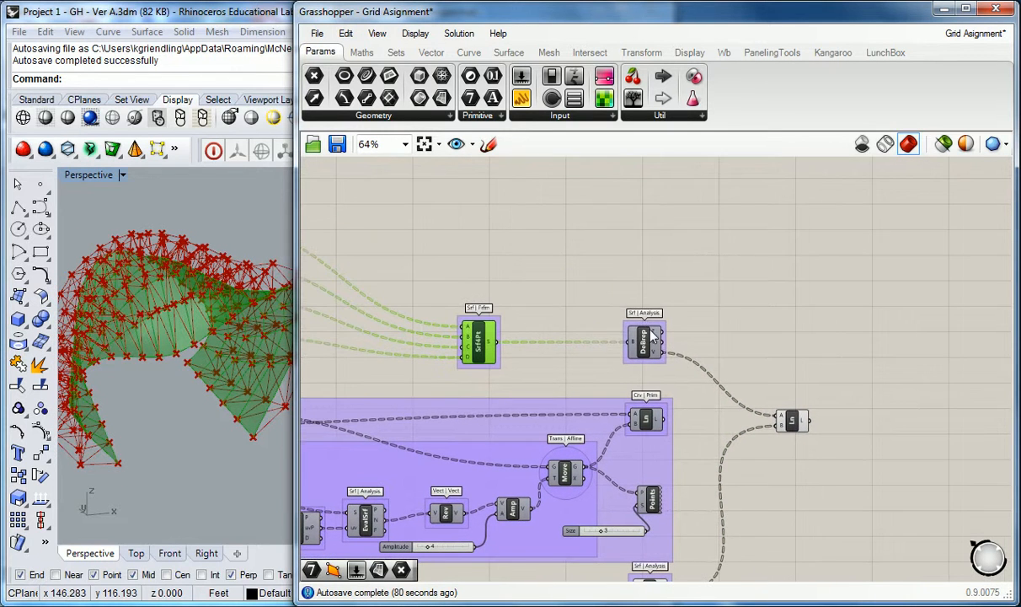
{"action": "right_click_drag", "start_coordinate": [660, 358], "coordinate": [613, 343]}
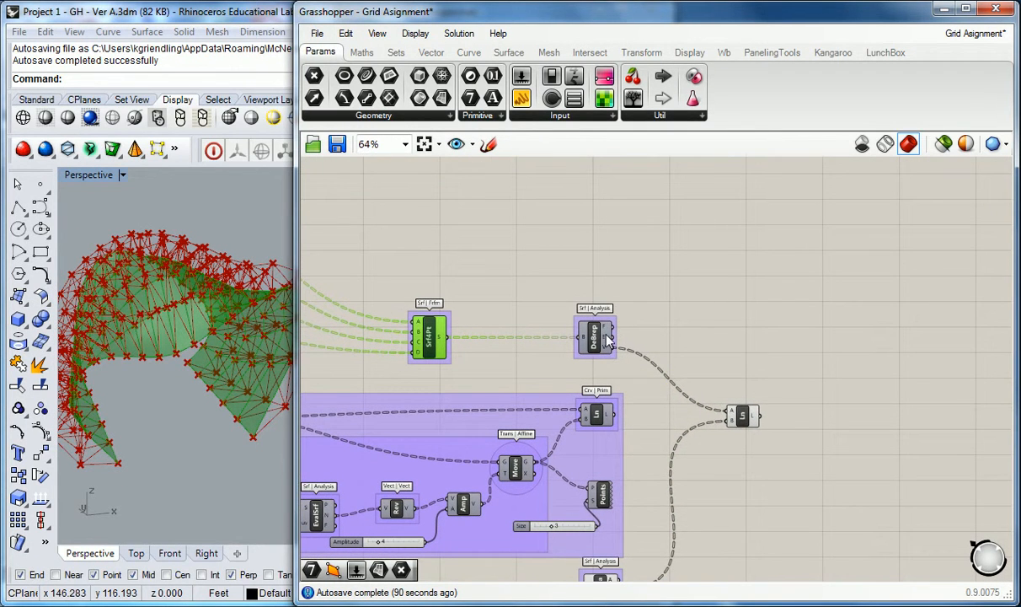
{"action": "left_click", "coordinate": [664, 341]}
Step: Add a Curve parameter beside the DeBrep fed by Srf4Pt and connect it to the edges output
{"action": "right_click_drag", "start_coordinate": [738, 278], "coordinate": [676, 219]}
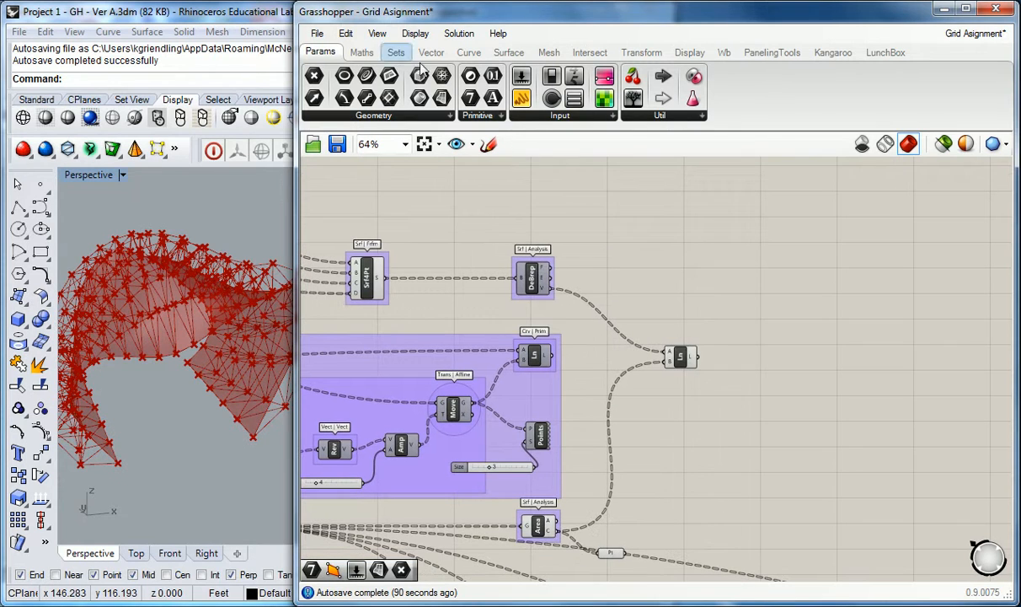
{"action": "left_click_drag", "start_coordinate": [366, 76], "coordinate": [680, 284]}
{"action": "left_click_drag", "start_coordinate": [552, 278], "coordinate": [669, 284]}
{"action": "left_click", "coordinate": [681, 284]}
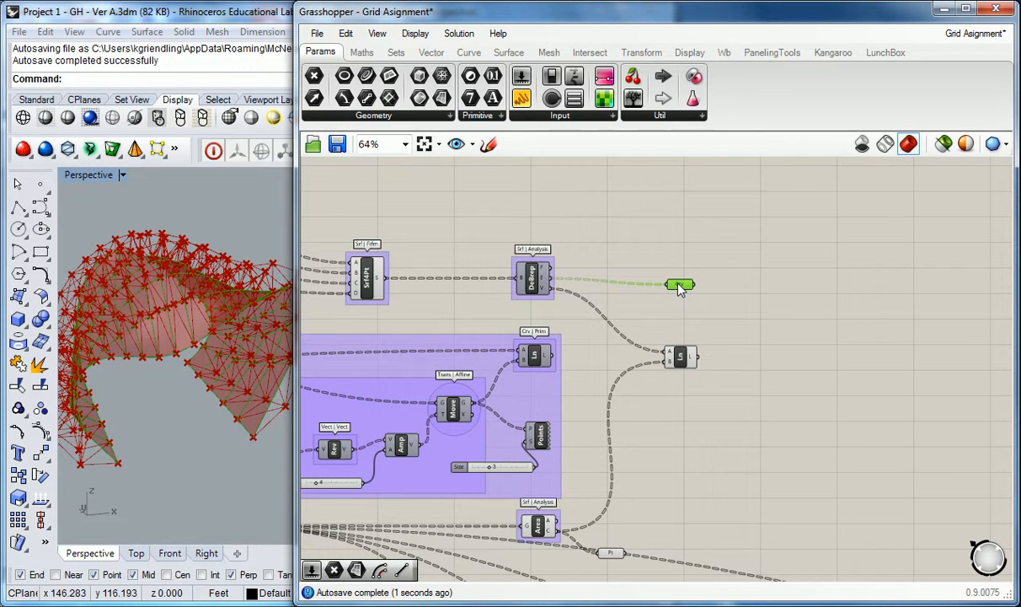
Step: Flatten the new Curve parameter and compare its edge curves with the lines of the Line component
{"action": "right_click", "coordinate": [679, 284]}
{"action": "left_click", "coordinate": [674, 286]}
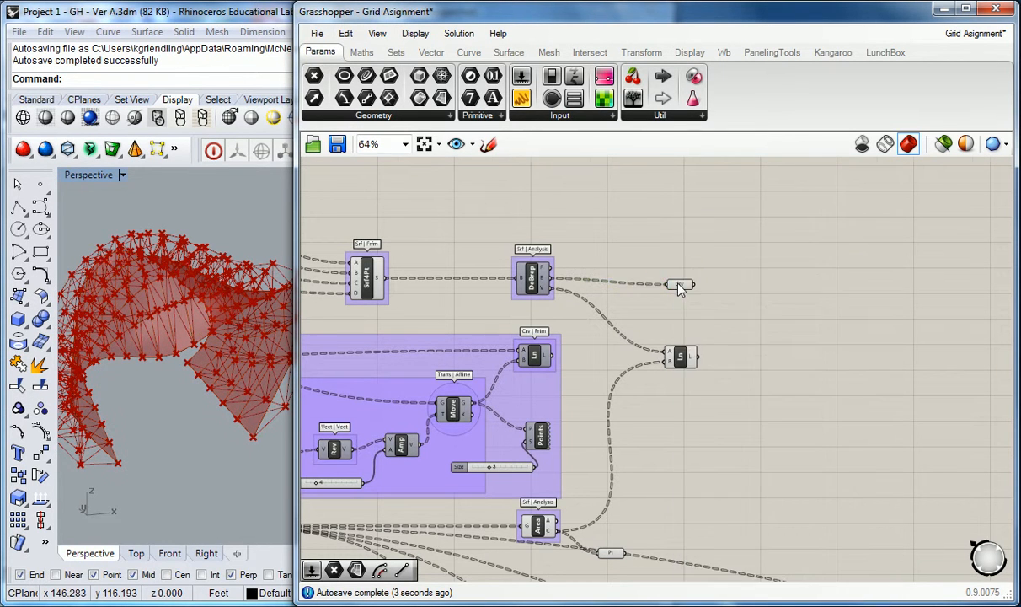
{"action": "scroll", "coordinate": [682, 284], "scroll_direction": "up", "scroll_amount": 3}
{"action": "right_click", "coordinate": [668, 284]}
{"action": "left_click", "coordinate": [712, 370]}
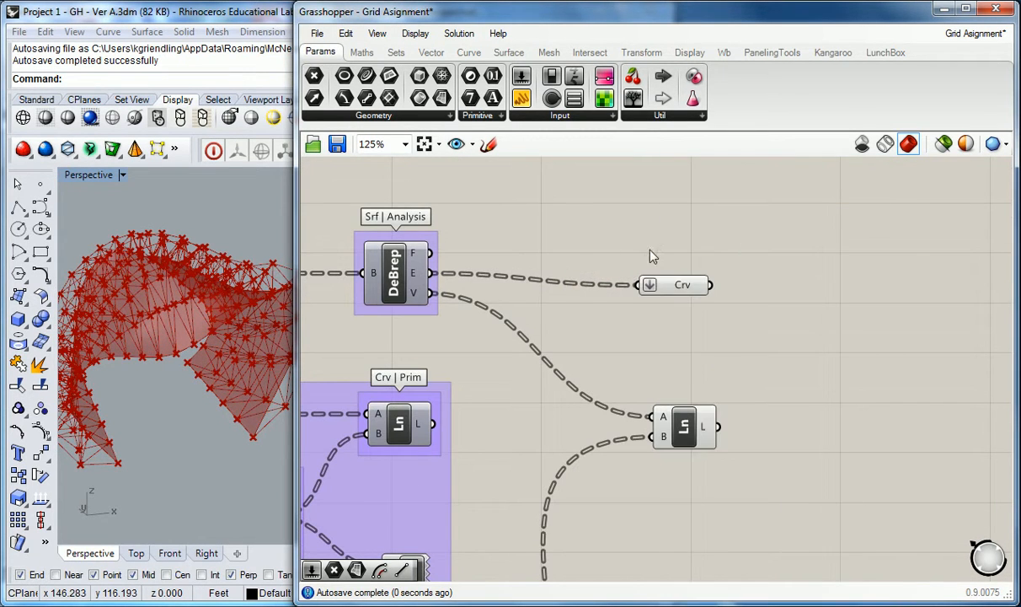
{"action": "left_click", "coordinate": [685, 287]}
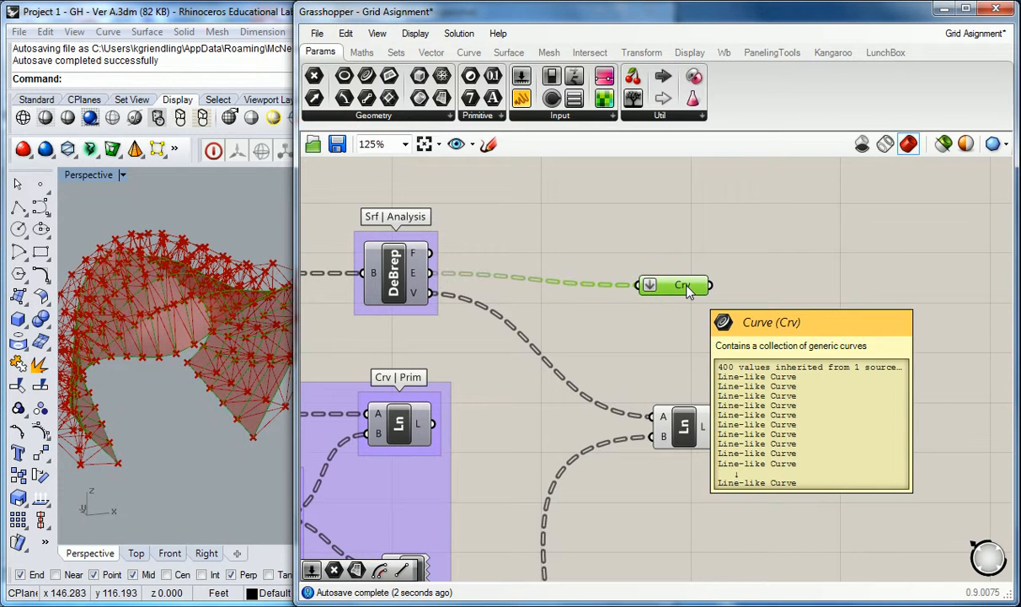
{"action": "left_click", "coordinate": [687, 428]}
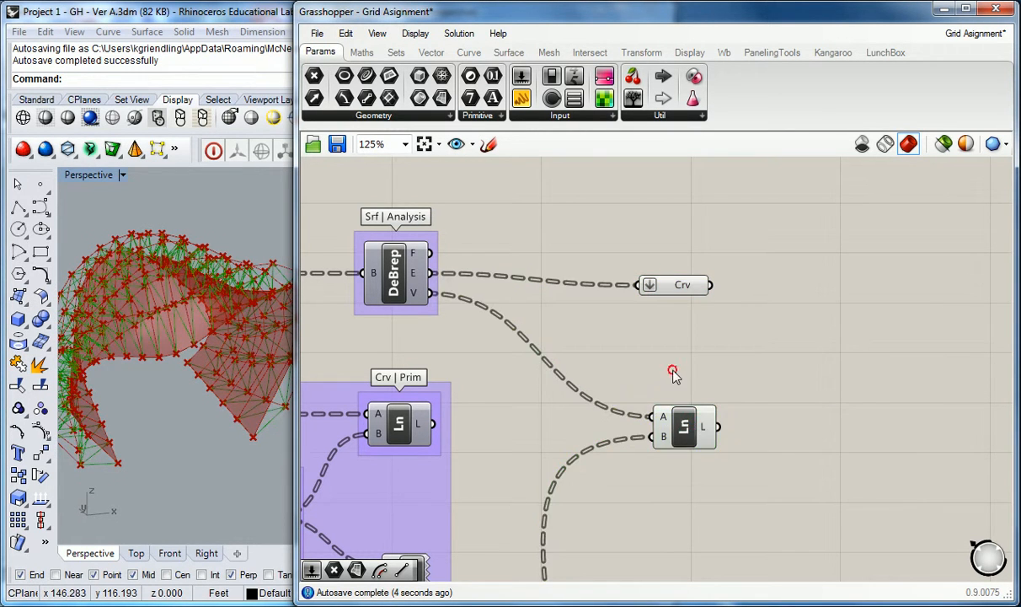
{"action": "left_click", "coordinate": [673, 371]}
Step: Move the SRF ROW A to D parameters with their DeBrep beside the main definition and arrange the Curve parameters near the Line component
{"action": "scroll", "coordinate": [673, 368], "scroll_direction": "down", "scroll_amount": 6}
{"action": "middle_click", "coordinate": [672, 365]}
{"action": "scroll", "coordinate": [672, 367], "scroll_direction": "down", "scroll_amount": 5}
{"action": "scroll", "coordinate": [730, 407], "scroll_direction": "up", "scroll_amount": 5}
{"action": "left_click", "coordinate": [655, 466]}
{"action": "left_click_drag", "start_coordinate": [658, 470], "coordinate": [819, 567]}
{"action": "left_click_drag", "start_coordinate": [763, 520], "coordinate": [618, 369]}
{"action": "left_click", "coordinate": [589, 358]}
{"action": "left_click_drag", "start_coordinate": [571, 313], "coordinate": [612, 334]}
{"action": "left_click_drag", "start_coordinate": [569, 277], "coordinate": [612, 304]}
Step: Select the Curve parameter fed by the row surfaces' DeBrep and inspect its edges in the Perspective view
{"action": "scroll", "coordinate": [620, 388], "scroll_direction": "up", "scroll_amount": 5}
{"action": "left_click", "coordinate": [620, 361]}
{"action": "right_click_drag", "start_coordinate": [201, 297], "coordinate": [234, 298]}
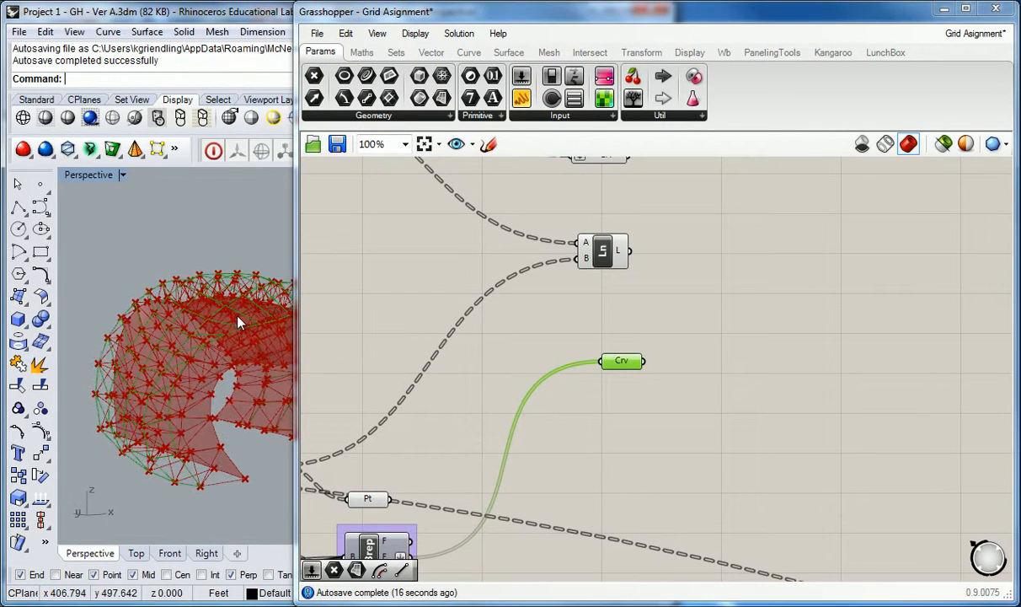
{"action": "right_click_drag", "start_coordinate": [200, 336], "coordinate": [172, 396]}
{"action": "left_click", "coordinate": [683, 306]}
{"action": "scroll", "coordinate": [684, 305], "scroll_direction": "down", "scroll_amount": 2}
{"action": "right_click_drag", "start_coordinate": [665, 321], "coordinate": [627, 353]}
{"action": "left_click", "coordinate": [591, 374]}
{"action": "scroll", "coordinate": [737, 298], "scroll_direction": "down", "scroll_amount": 2}
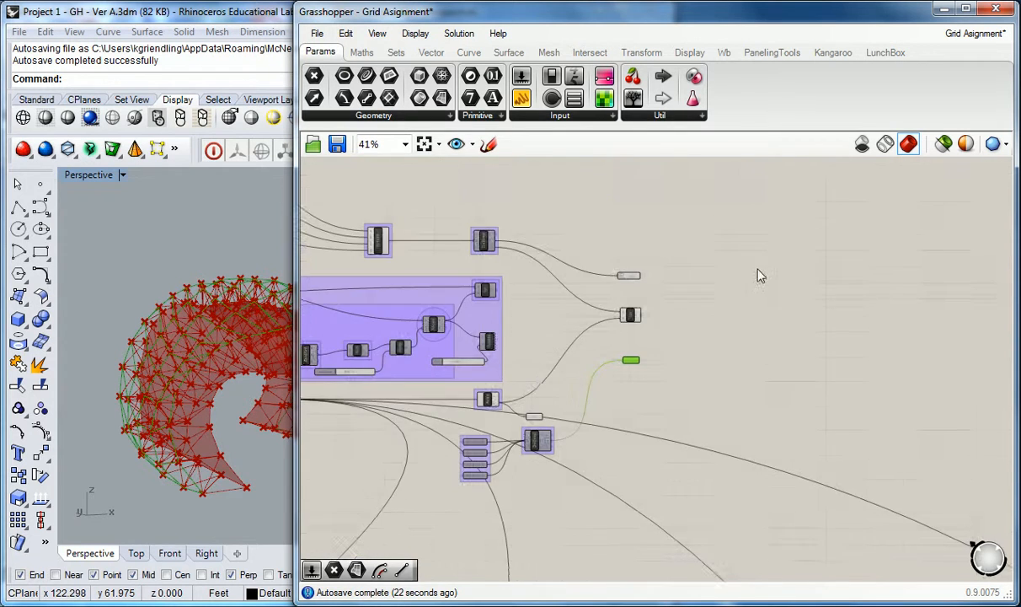
Step: Copy the Pipe component with its 0.07 Radius slider from the earlier definition and place the copy beside the curve and line components
{"action": "right_click_drag", "start_coordinate": [737, 298], "coordinate": [709, 479]}
{"action": "scroll", "coordinate": [699, 344], "scroll_direction": "down", "scroll_amount": 3}
{"action": "right_click_drag", "start_coordinate": [700, 209], "coordinate": [707, 381]}
{"action": "scroll", "coordinate": [691, 338], "scroll_direction": "up", "scroll_amount": 6}
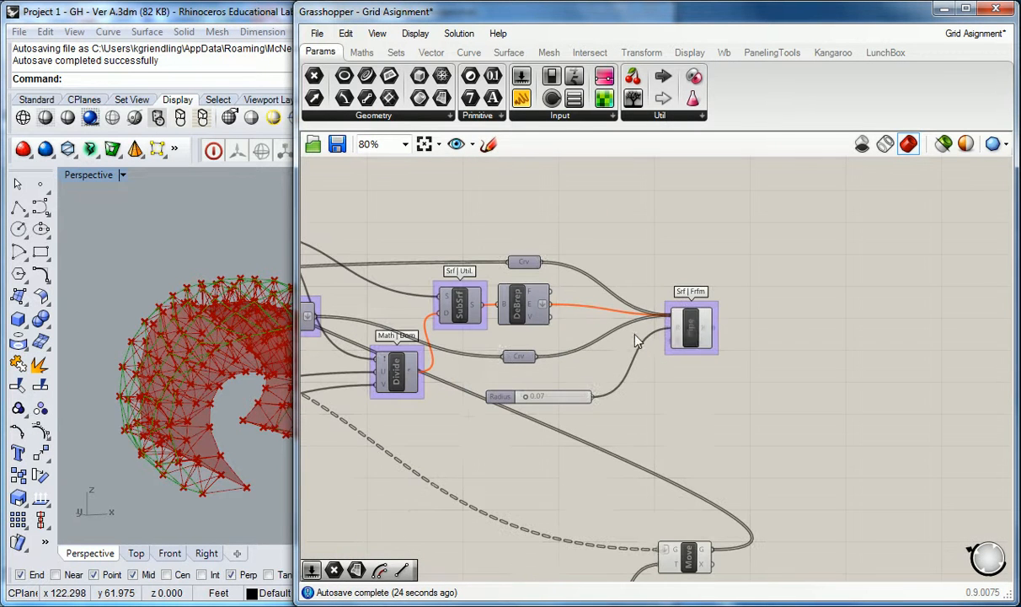
{"action": "left_click", "coordinate": [692, 335]}
{"action": "left_click", "coordinate": [493, 400], "text": "shift"}
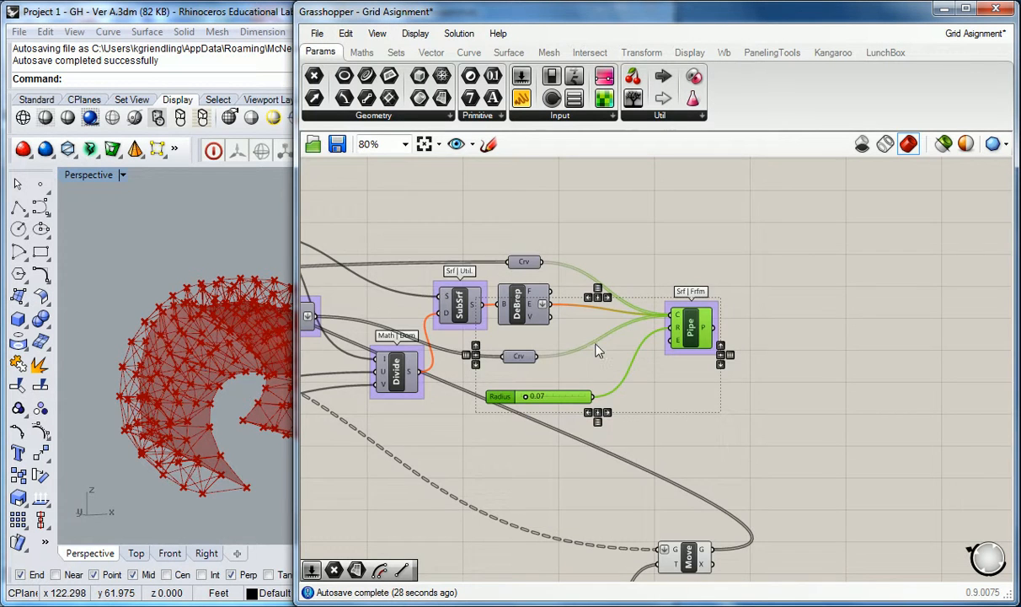
{"action": "scroll", "coordinate": [590, 364], "scroll_direction": "down", "scroll_amount": 7}
{"action": "left_click_drag", "start_coordinate": [630, 358], "coordinate": [637, 546]}
{"action": "right_click_drag", "start_coordinate": [625, 518], "coordinate": [598, 303]}
{"action": "scroll", "coordinate": [656, 380], "scroll_direction": "up", "scroll_amount": 7}
{"action": "left_click", "coordinate": [658, 386]}
Step: Connect the upper Curve parameter, the Line output and the lower Curve parameter to the Pipe's curve input
{"action": "left_click_drag", "start_coordinate": [555, 266], "coordinate": [686, 387]}
{"action": "left_click_drag", "start_coordinate": [556, 343], "coordinate": [686, 387], "text": "shift"}
{"action": "left_click_drag", "start_coordinate": [553, 431], "coordinate": [682, 387], "text": "shift"}
{"action": "left_click", "coordinate": [676, 337]}
{"action": "right_click", "coordinate": [690, 387]}
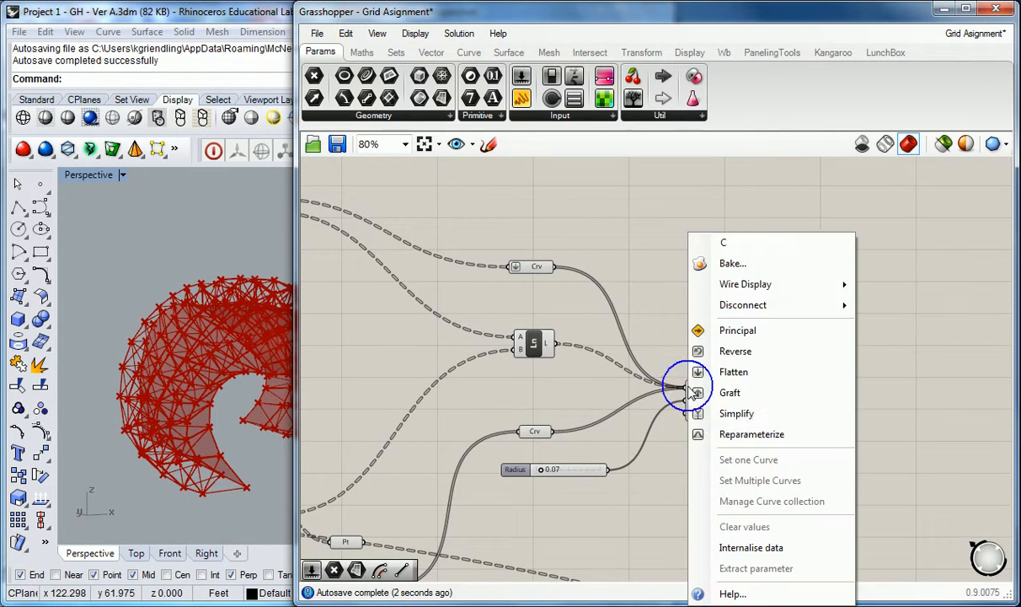
Step: Inspect the piped frame in Perspective and review the Line and Area components and the wiring to the row groups
{"action": "right_click_drag", "start_coordinate": [270, 363], "coordinate": [194, 337]}
{"action": "left_click", "coordinate": [534, 339]}
{"action": "left_click", "coordinate": [497, 297]}
{"action": "scroll", "coordinate": [497, 297], "scroll_direction": "down", "scroll_amount": 5}
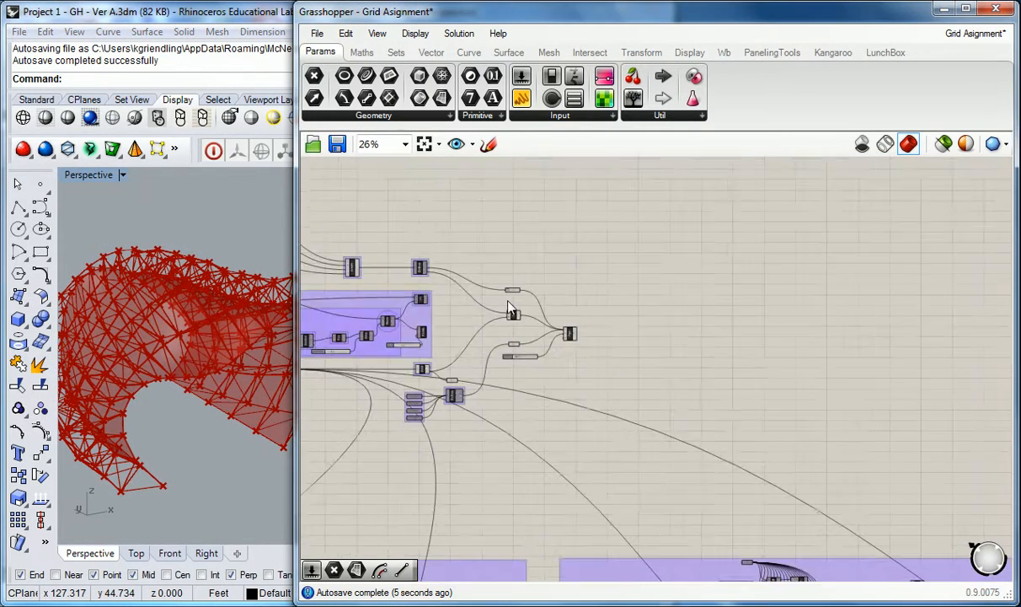
{"action": "scroll", "coordinate": [447, 349], "scroll_direction": "up", "scroll_amount": 5}
{"action": "left_click", "coordinate": [458, 344]}
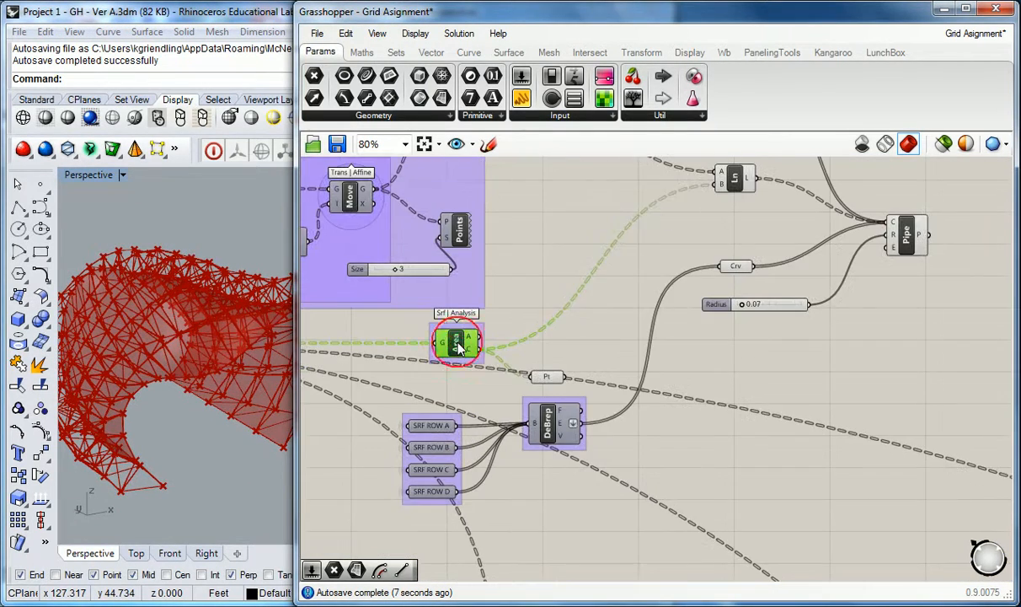
{"action": "scroll", "coordinate": [606, 349], "scroll_direction": "down", "scroll_amount": 5}
{"action": "scroll", "coordinate": [687, 355], "scroll_direction": "down", "scroll_amount": 2}
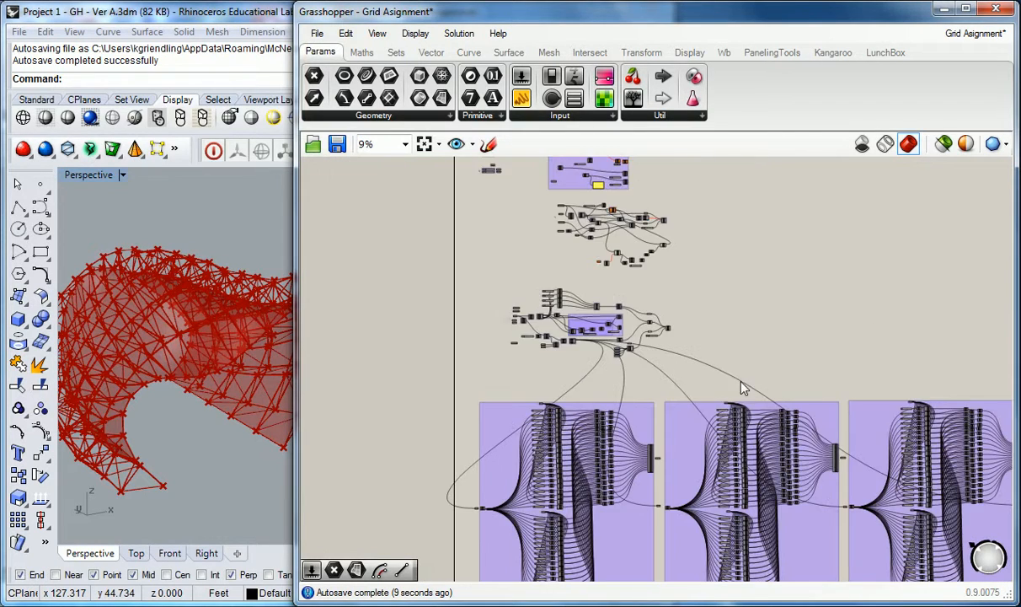
{"action": "right_click_drag", "start_coordinate": [732, 366], "coordinate": [640, 299]}
{"action": "scroll", "coordinate": [641, 297], "scroll_direction": "down", "scroll_amount": 3}
{"action": "scroll", "coordinate": [590, 287], "scroll_direction": "up", "scroll_amount": 6}
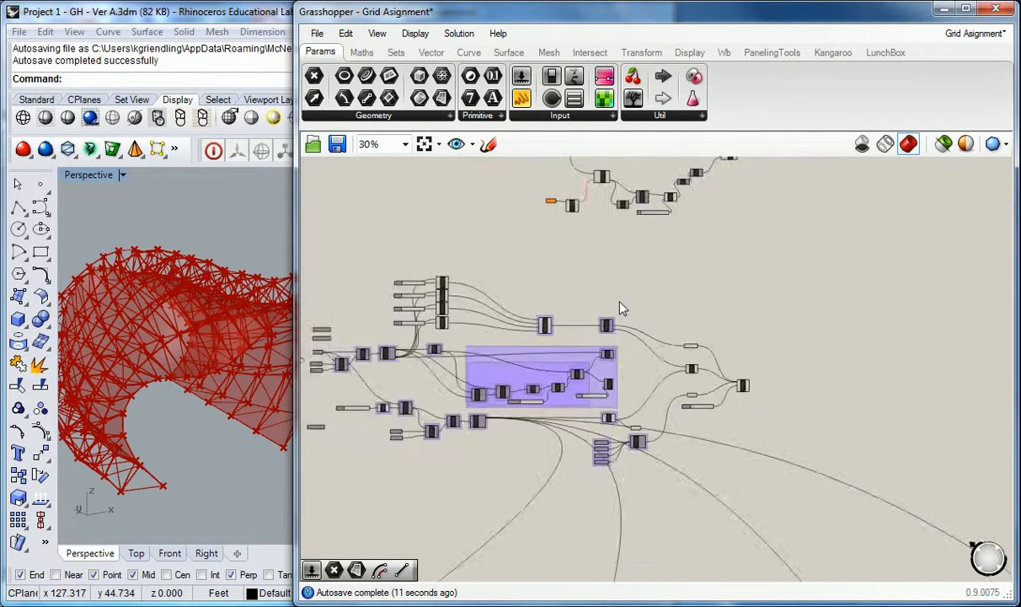
Step: Turn off the preview of the Srf4Pt component that builds the panel surfaces
{"action": "left_click", "coordinate": [474, 333]}
{"action": "right_click", "coordinate": [477, 334]}
{"action": "left_click", "coordinate": [529, 366]}
{"action": "right_click_drag", "start_coordinate": [179, 291], "coordinate": [213, 282]}
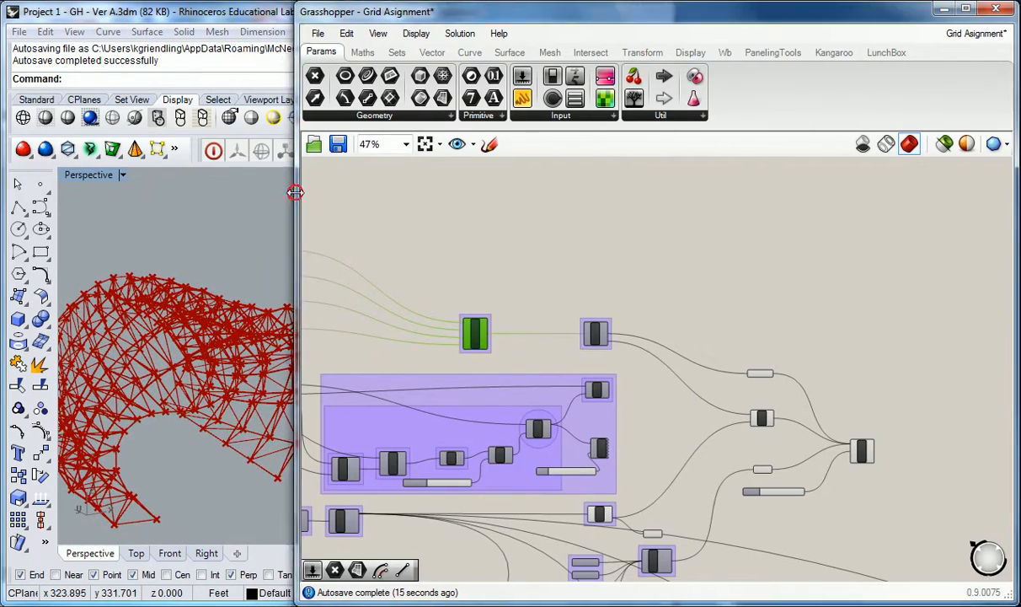
Step: Narrow the Grasshopper window and frame the whole piped space frame in the Perspective view
{"action": "left_click_drag", "start_coordinate": [296, 191], "coordinate": [517, 201]}
{"action": "right_click_drag", "start_coordinate": [185, 253], "coordinate": [314, 220], "text": "shift"}
{"action": "scroll", "coordinate": [320, 276], "scroll_direction": "up", "scroll_amount": 4}
{"action": "right_click_drag", "start_coordinate": [319, 279], "coordinate": [283, 331]}
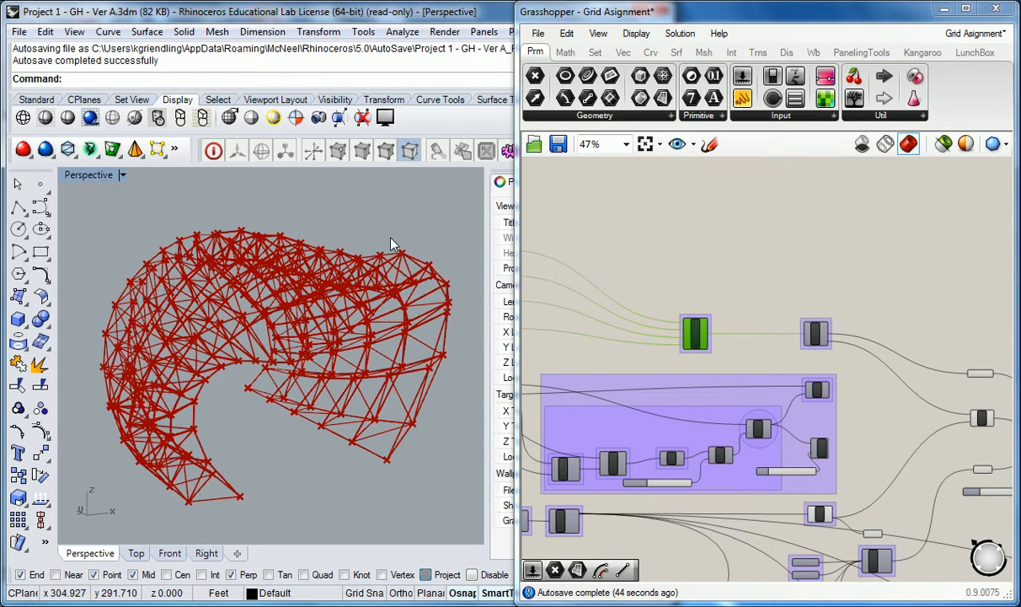
Step: Select the Pipe component to examine its pipes across the whole space frame
{"action": "left_click", "coordinate": [718, 229]}
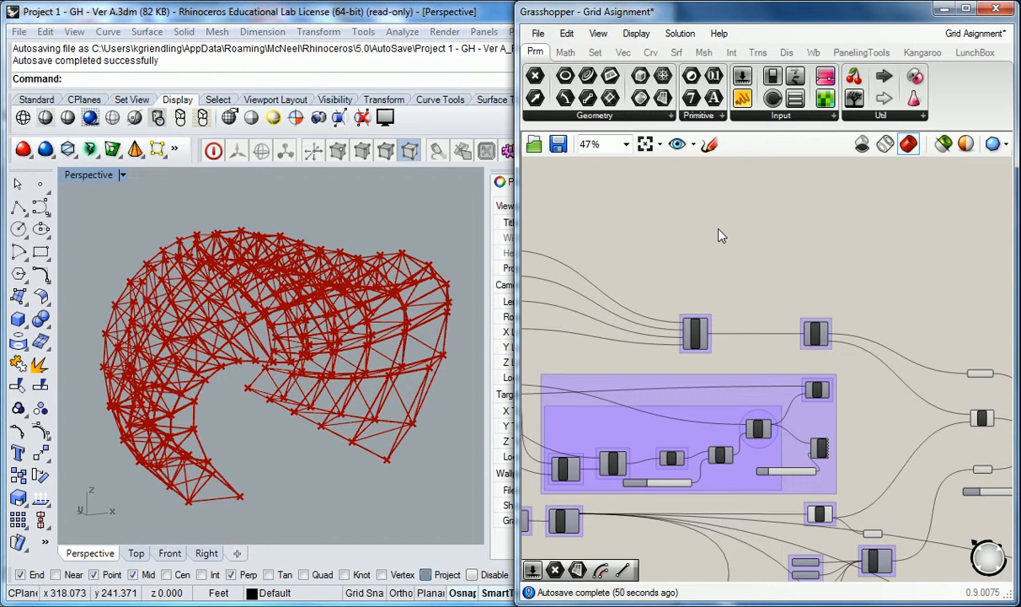
{"action": "scroll", "coordinate": [759, 221], "scroll_direction": "down", "scroll_amount": 4}
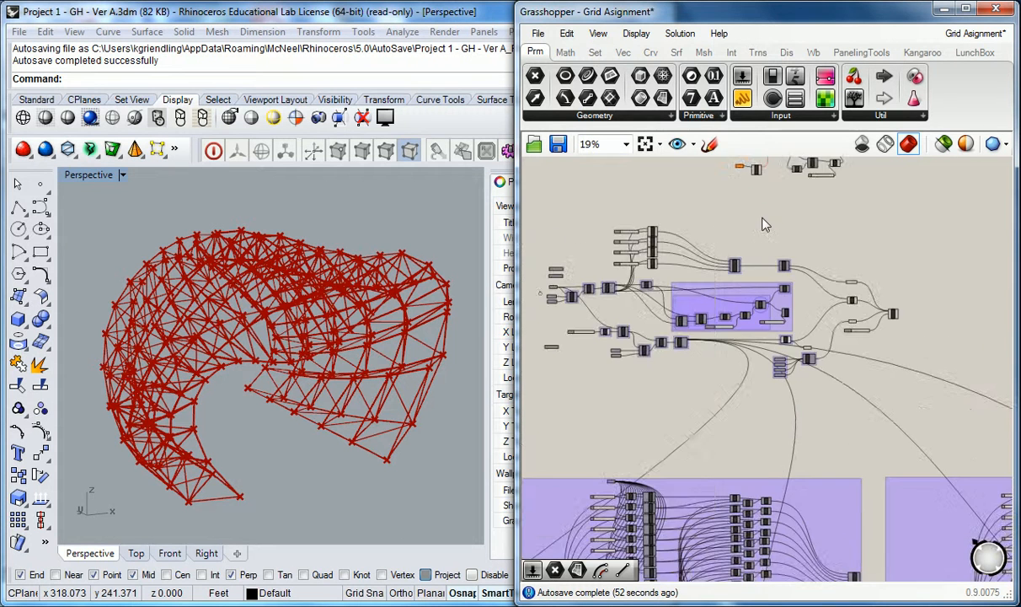
{"action": "scroll", "coordinate": [684, 219], "scroll_direction": "up", "scroll_amount": 4}
{"action": "left_click", "coordinate": [730, 253]}
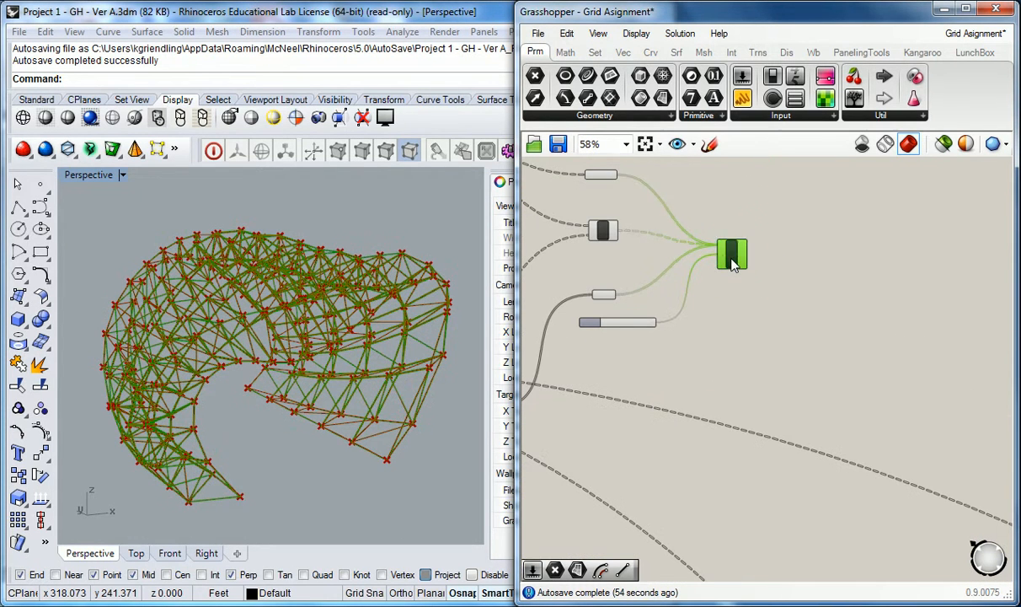
{"action": "left_click", "coordinate": [756, 230]}
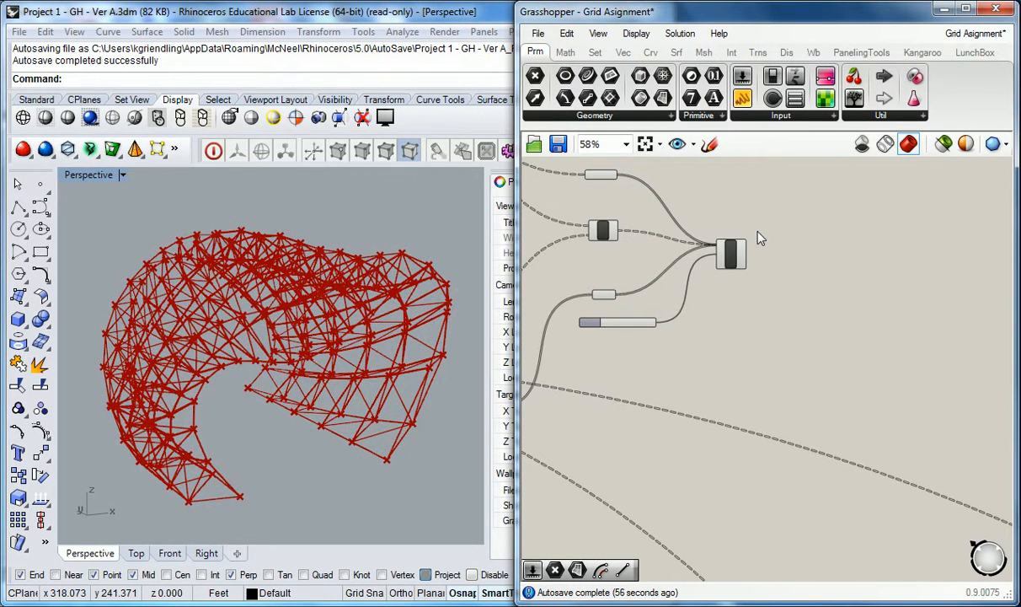